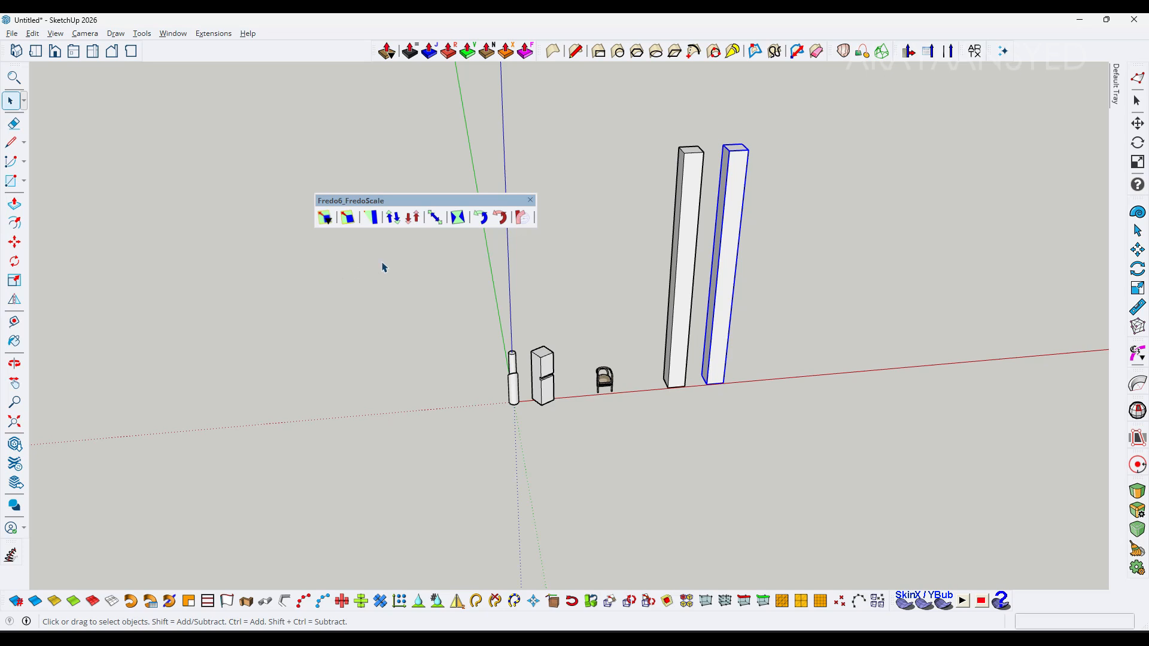
# Open the list of FredoScale tools and move its window clear of the FredoScale toolbar.
pyautogui.scroll(5, 518, 385)
pyautogui.keyDown('shift'); pyautogui.moveTo(517, 386); pyautogui.dragTo(643, 350, button='middle'); pyautogui.keyUp('shift')
pyautogui.scroll(2, 538, 368)
pyautogui.scroll(-1, 538, 366)
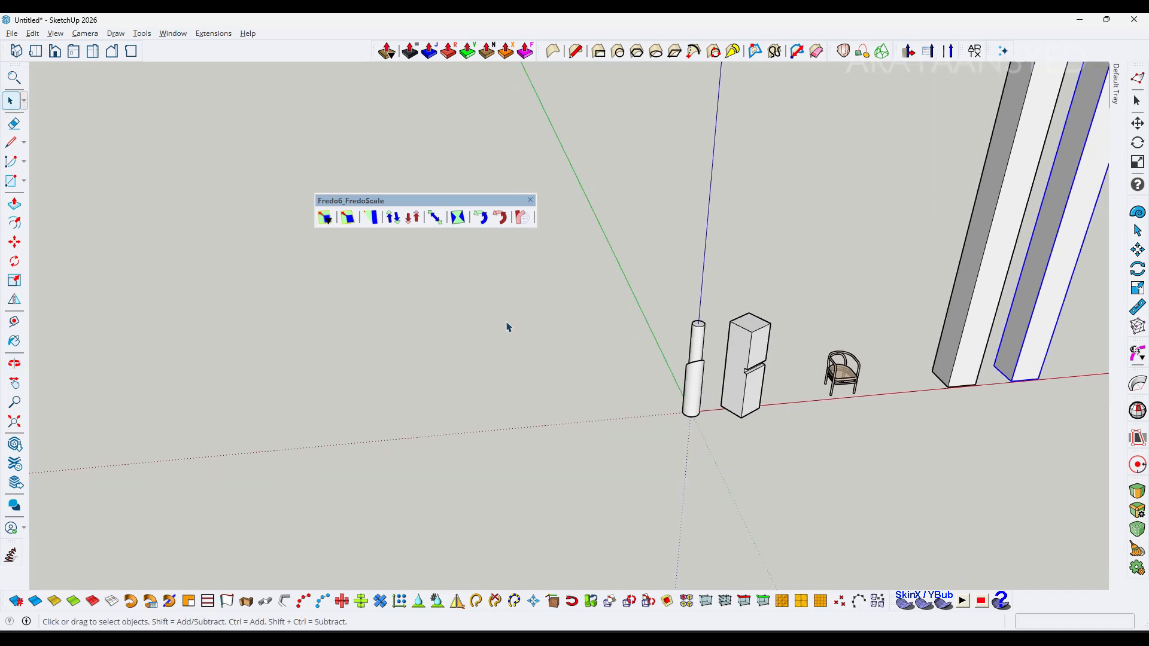
pyautogui.click(325, 222)
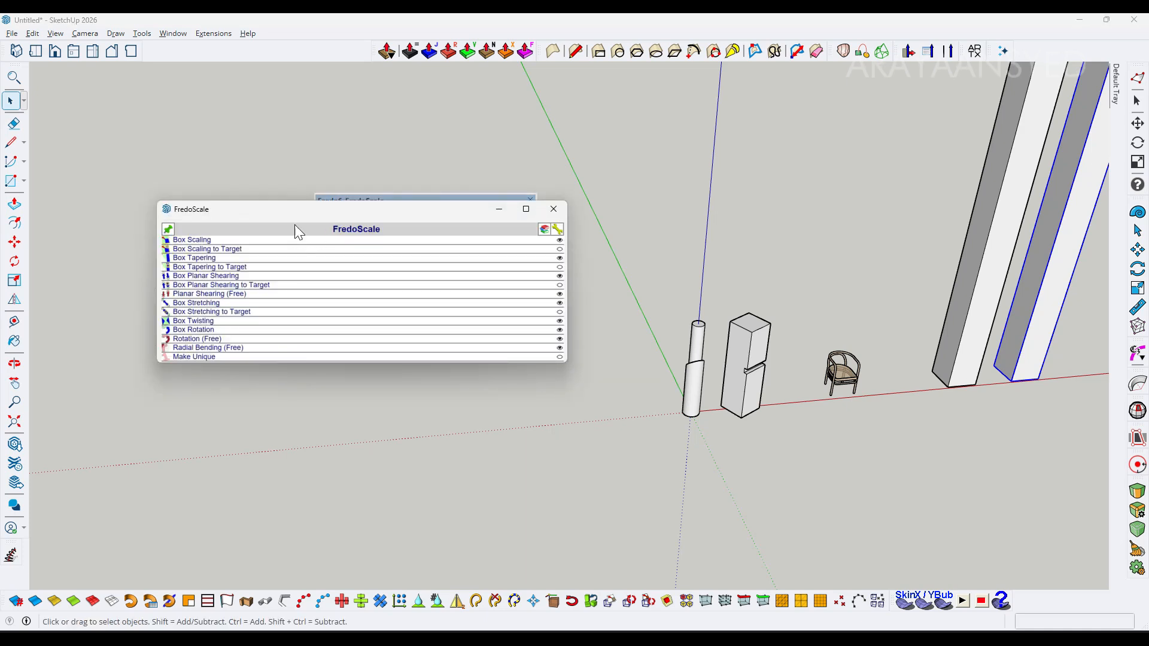
pyautogui.moveTo(292, 216); pyautogui.dragTo(348, 300)
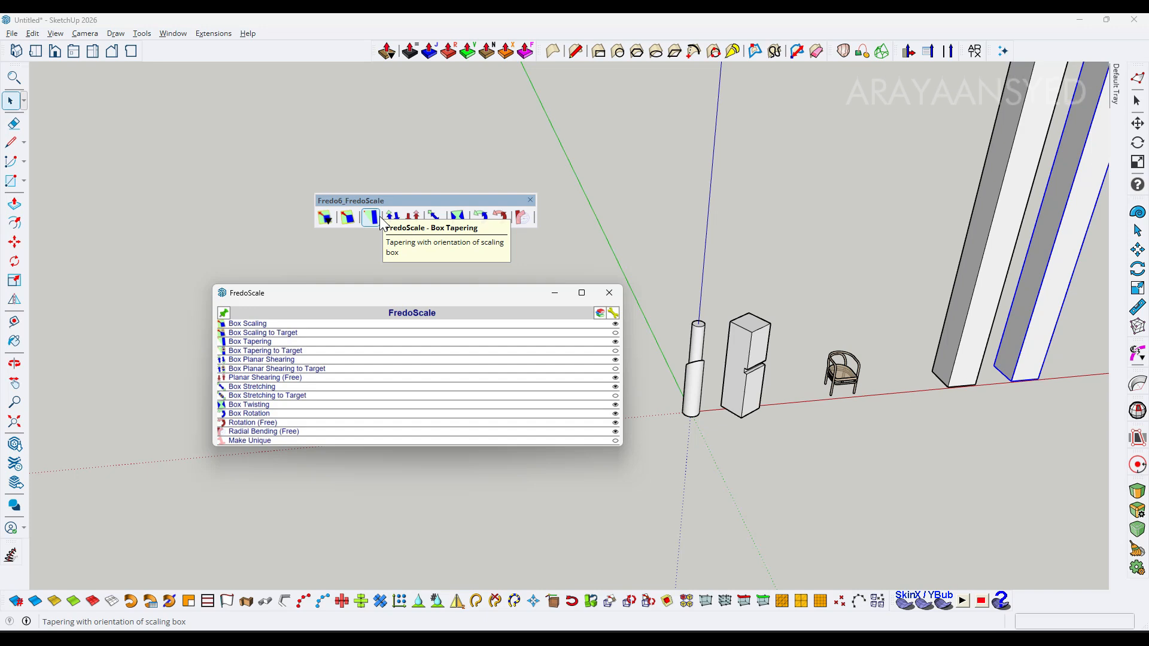
# Close the FredoScale tool list and select the notched box next to the stacked cylinders.
pyautogui.moveTo(500, 307); pyautogui.dragTo(586, 375, button='middle')
pyautogui.click(736, 363)
pyautogui.scroll(2, 586, 376)
pyautogui.scroll(1, 584, 375)
pyautogui.click(589, 420)
pyautogui.click(655, 324)
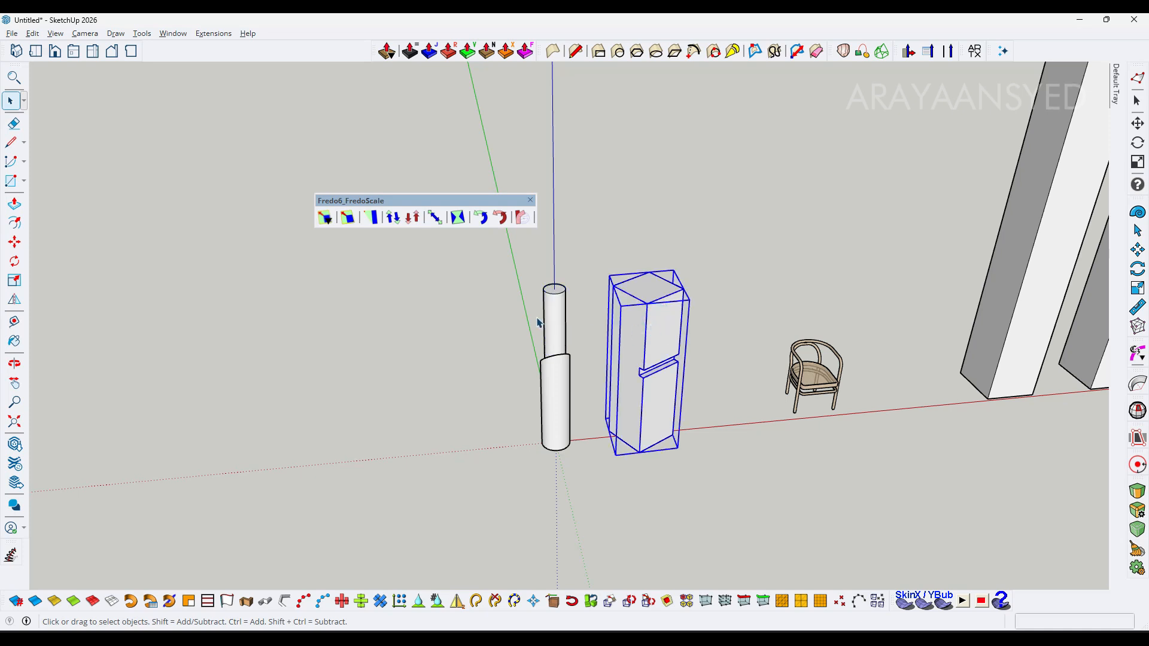
# Move the two stacked cylinders together from the origin out along the negative red axis.
pyautogui.moveTo(586, 276); pyautogui.dragTo(485, 494)
pyautogui.moveTo(485, 495); pyautogui.dragTo(779, 464, button='middle')
pyautogui.press('m')
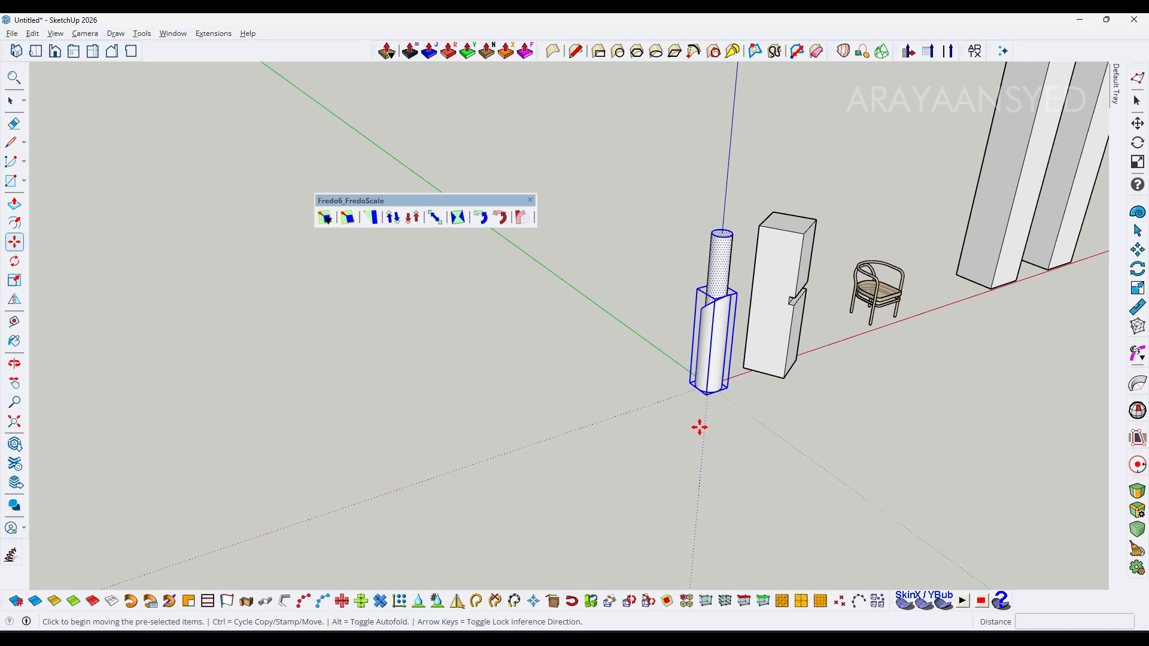
pyautogui.click(709, 399)
pyautogui.click(341, 527)
pyautogui.press('space')
pyautogui.moveTo(342, 526); pyautogui.dragTo(600, 394, button='middle')
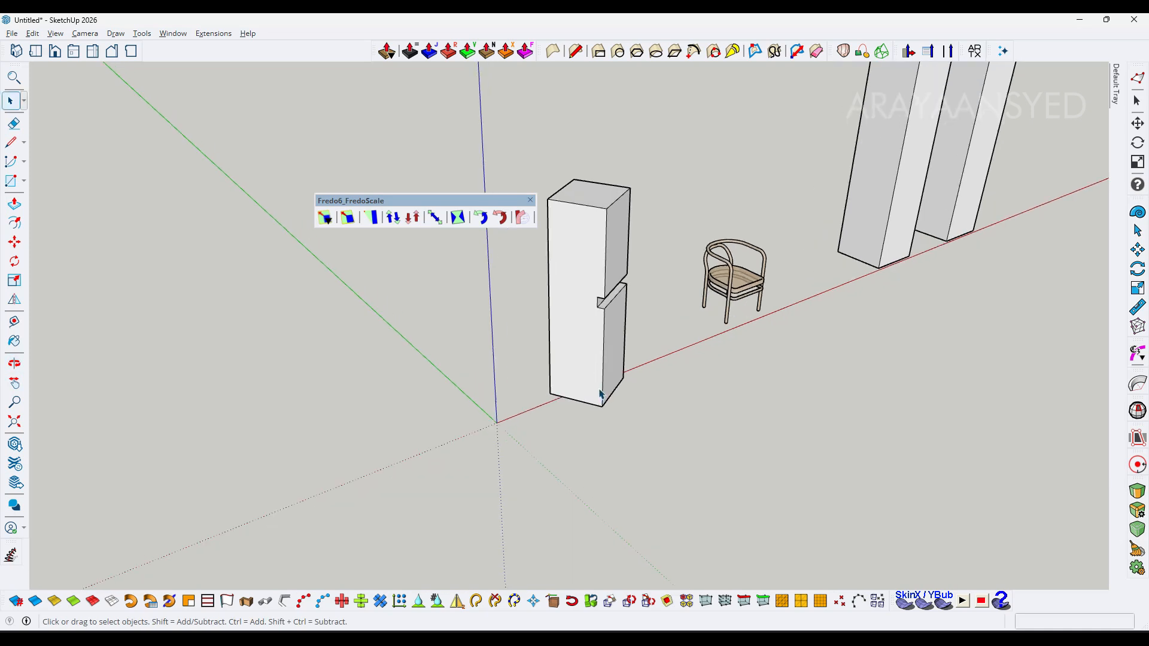
# Copy the top face from inside the notched box group and paste it outside the group at the origin.
pyautogui.click(596, 372)
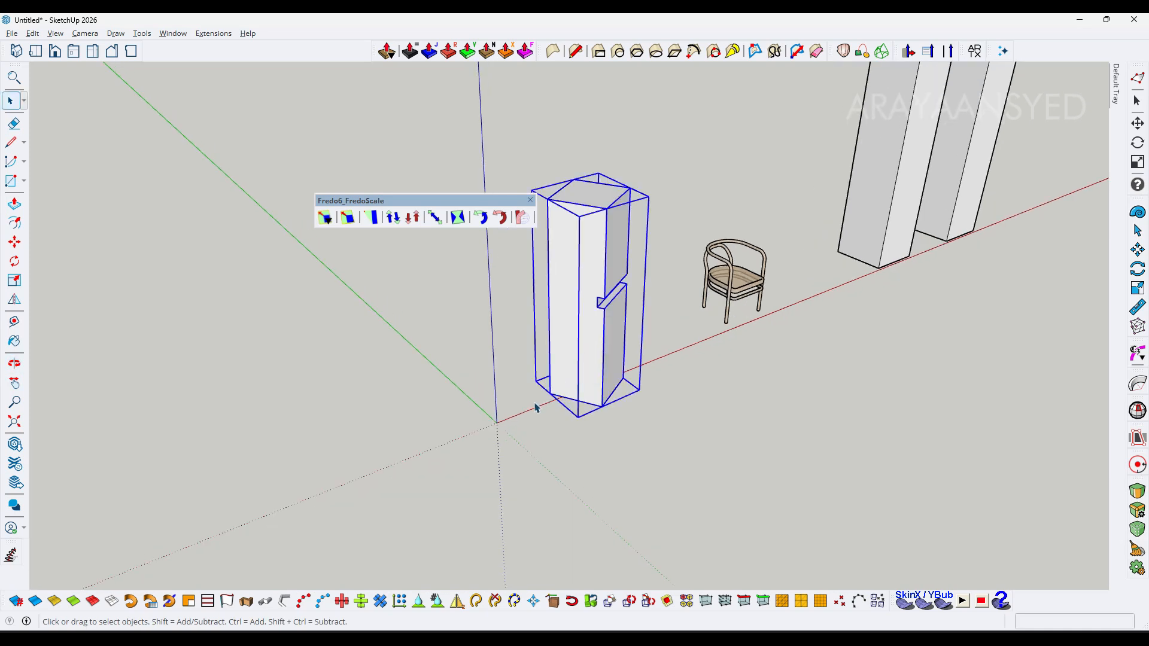
pyautogui.moveTo(503, 426); pyautogui.dragTo(488, 402, button='middle')
pyautogui.moveTo(617, 338); pyautogui.dragTo(611, 180, button='middle')
pyautogui.doubleClick(610, 179)
pyautogui.click(593, 185)
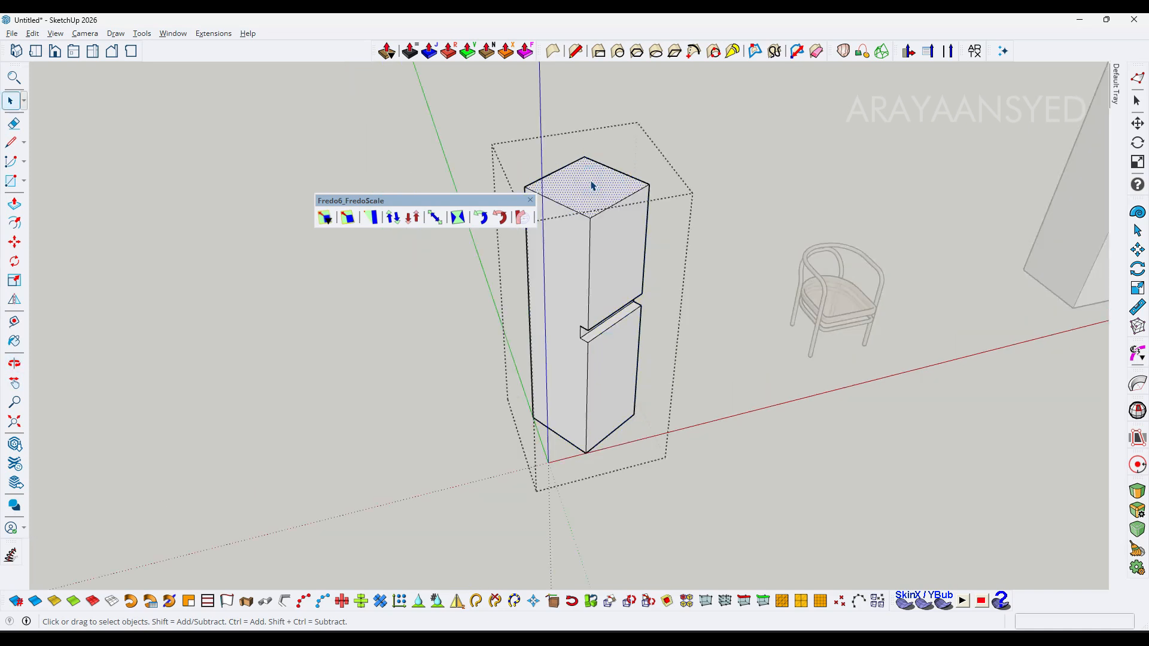
pyautogui.press('Escape')
pyautogui.keyDown('shift'); pyautogui.moveTo(538, 303); pyautogui.dragTo(738, 232, button='middle'); pyautogui.keyUp('shift')
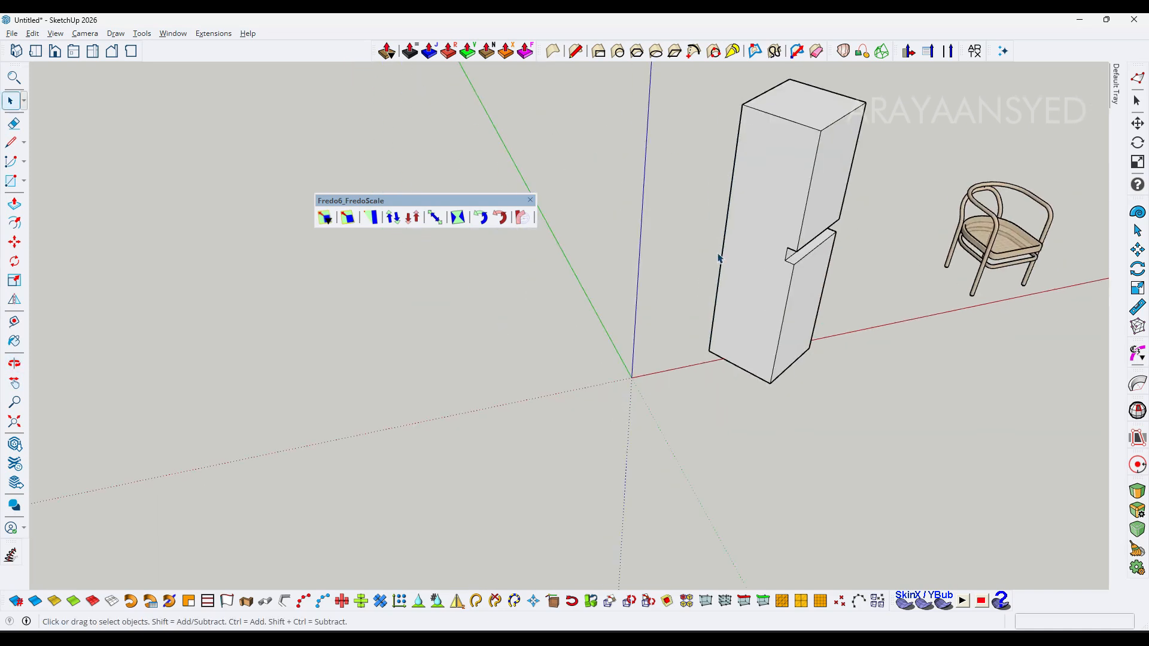
pyautogui.scroll(1, 673, 308)
pyautogui.hotkey('ctrl', 'v')
pyautogui.click(604, 430)
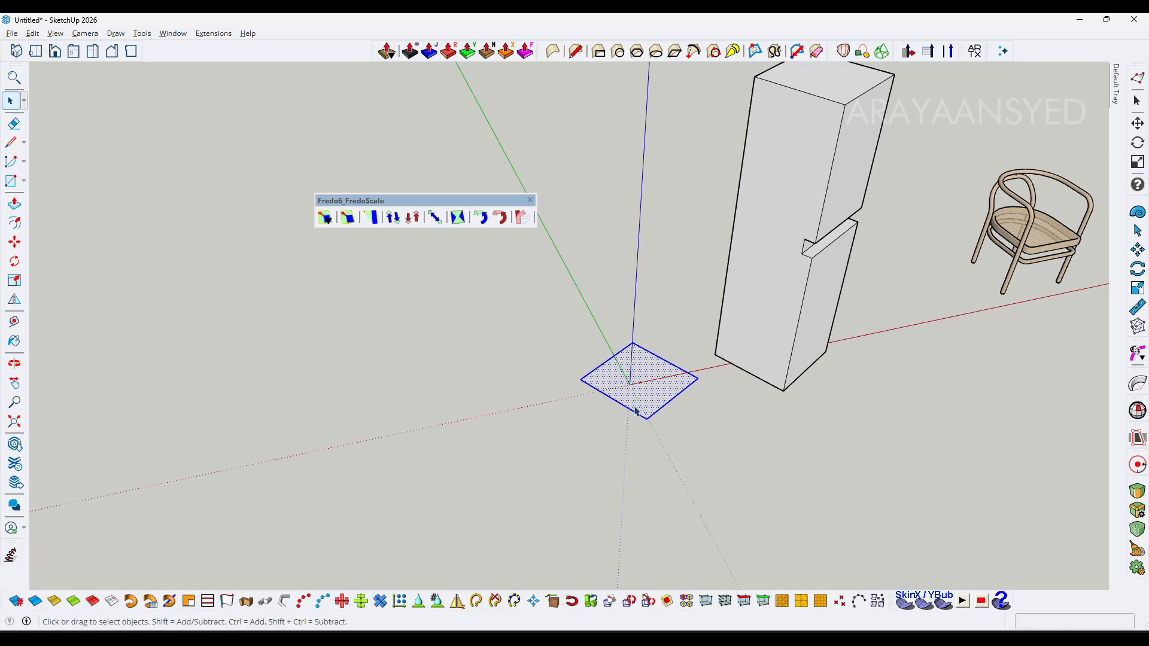
# Push/Pull the pasted face up to the height of the notched box and group the resulting plain box.
pyautogui.press('p')
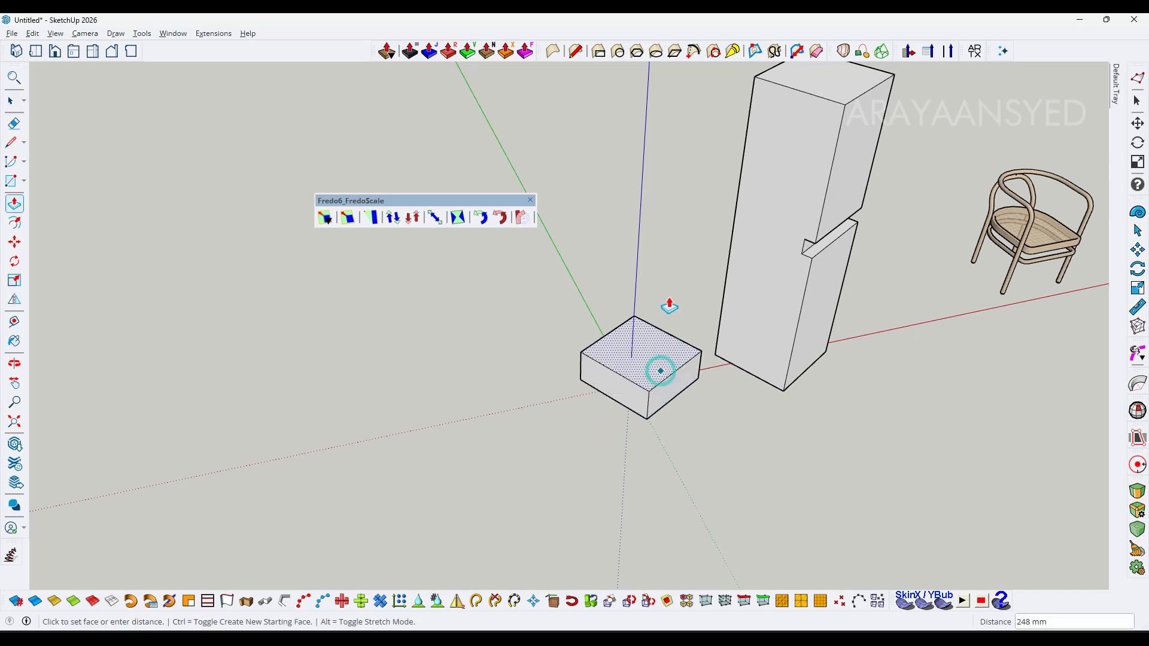
pyautogui.click(661, 371)
pyautogui.click(844, 106)
pyautogui.press('space')
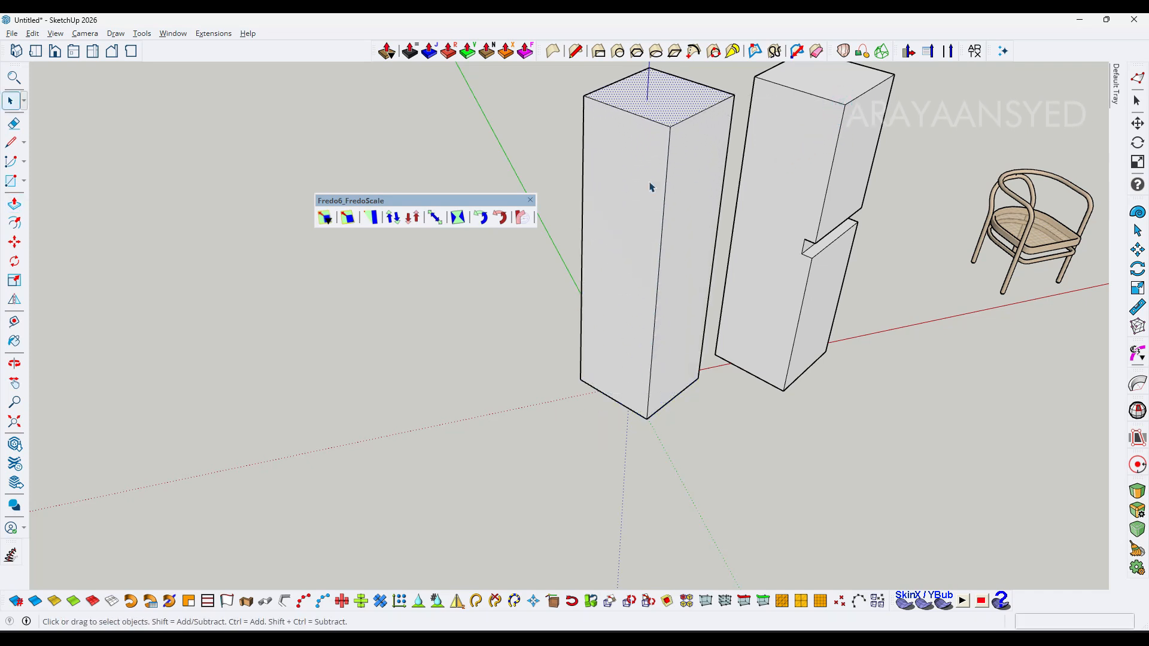
pyautogui.tripleClick(649, 180)
pyautogui.hotkey('ctrl', 'g')
# Scale the plain box down uniformly from a top corner with the standard Scale tool.
pyautogui.scroll(-5, 694, 237)
pyautogui.moveTo(694, 236); pyautogui.dragTo(683, 261, button='middle')
pyautogui.scroll(1, 655, 281)
pyautogui.keyDown('shift'); pyautogui.moveTo(682, 261); pyautogui.dragTo(646, 247, button='middle'); pyautogui.keyUp('shift')
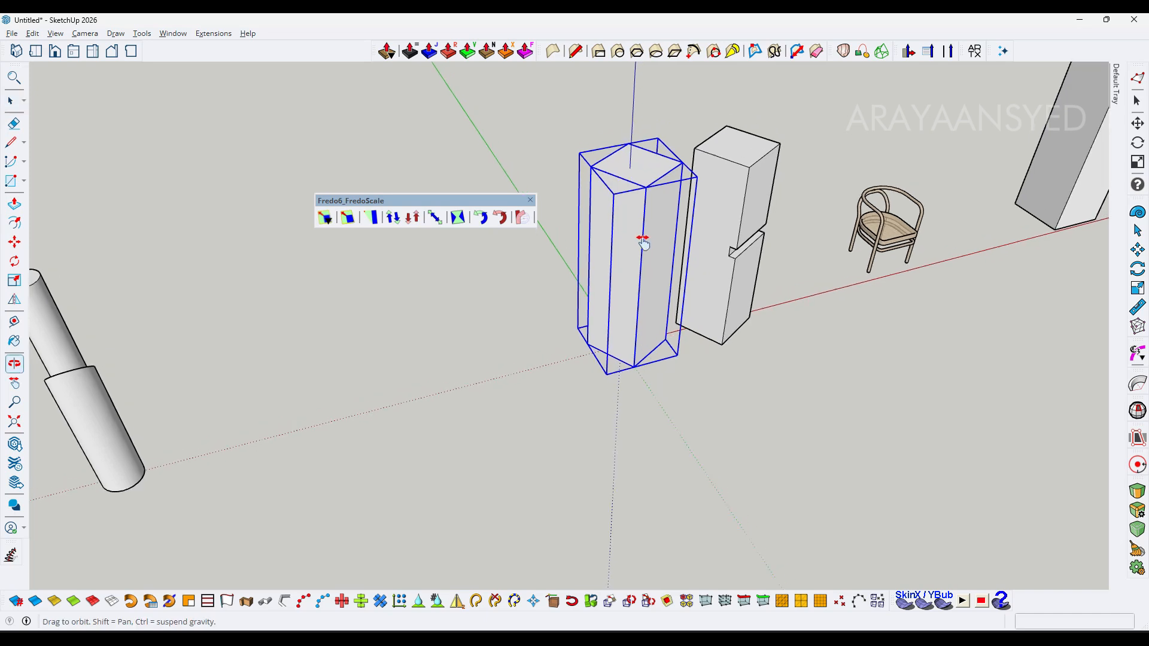
pyautogui.click(14, 280)
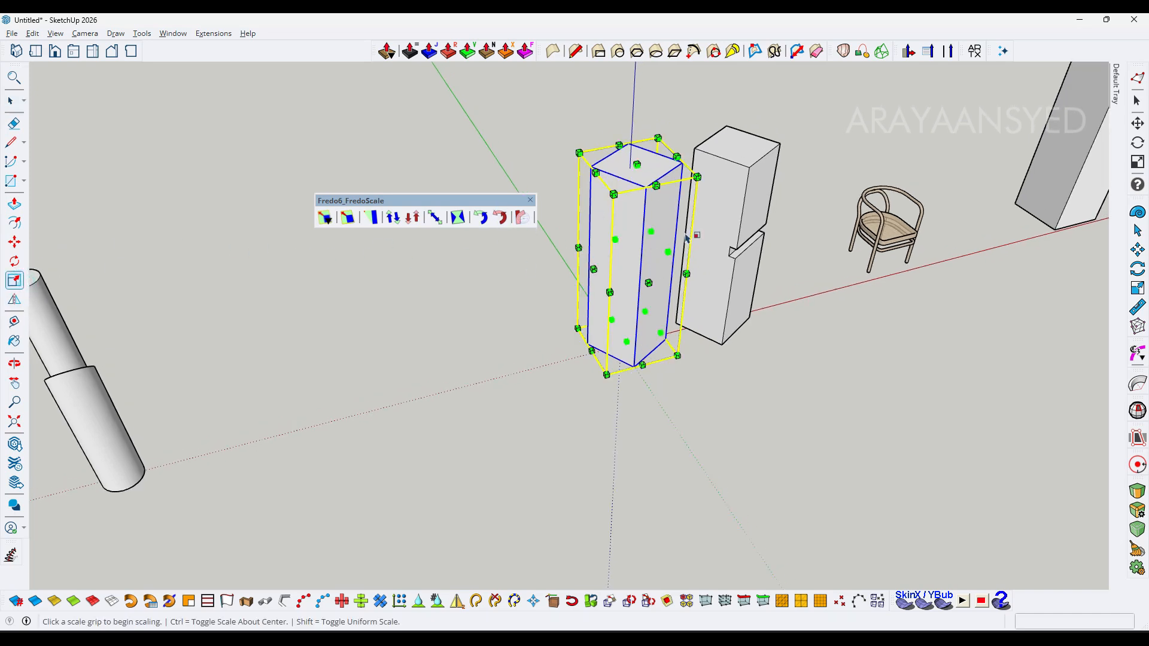
pyautogui.moveTo(697, 177); pyautogui.dragTo(675, 201)
pyautogui.moveTo(616, 254); pyautogui.dragTo(488, 222, button='middle')
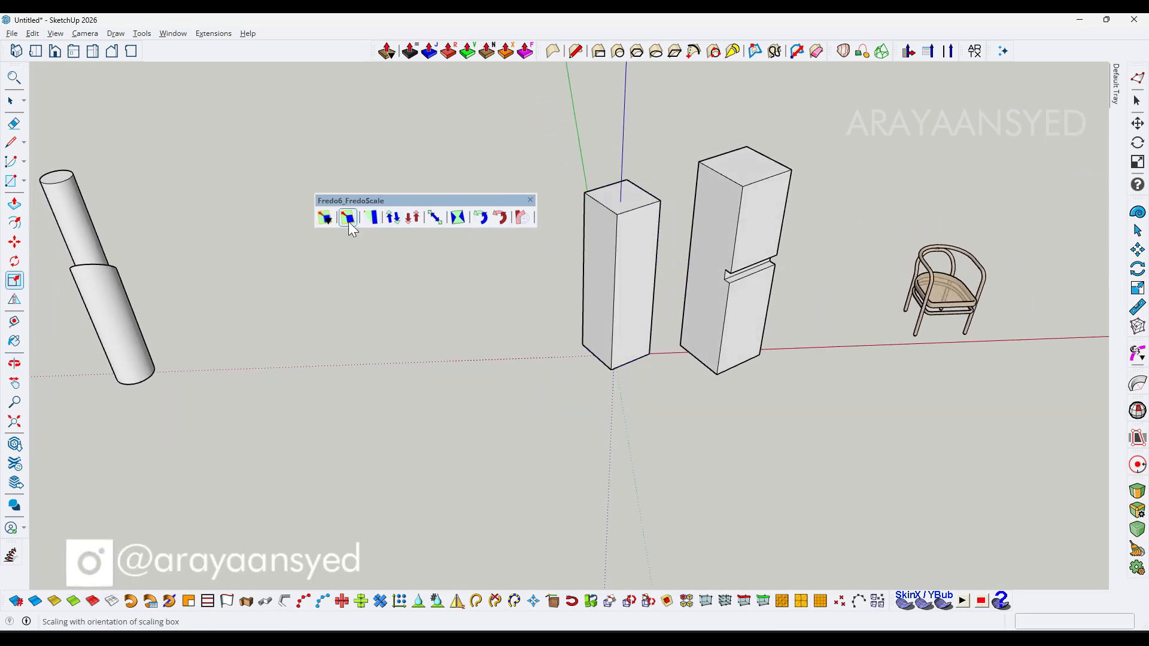
pyautogui.click(348, 217)
pyautogui.click(650, 263)
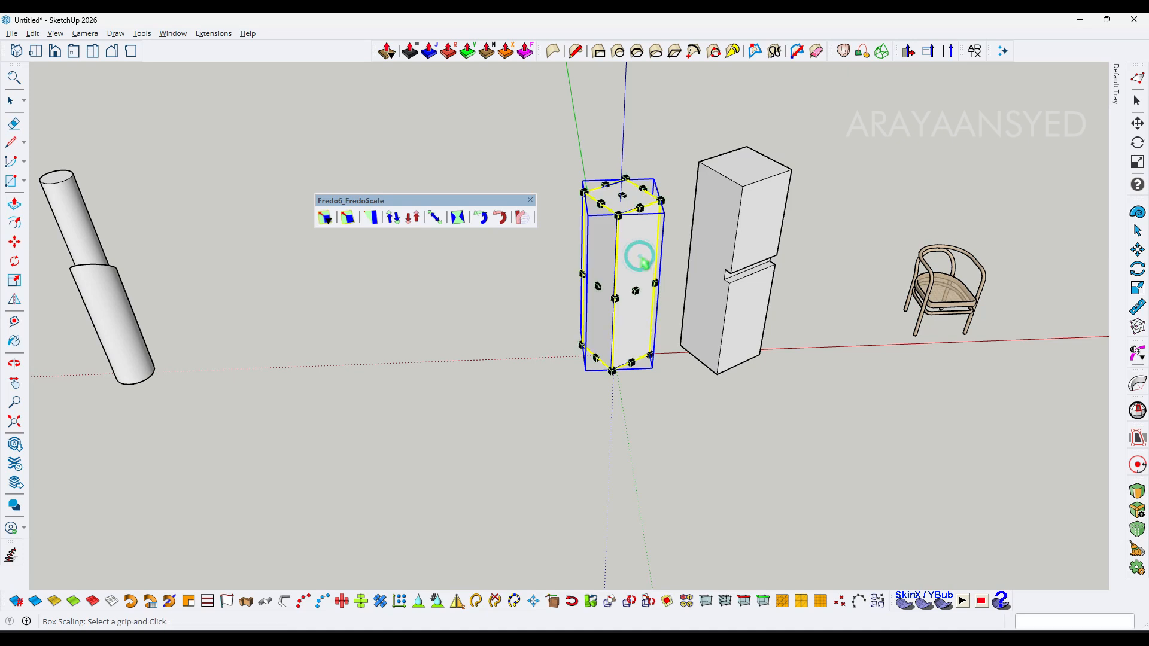
pyautogui.press('space')
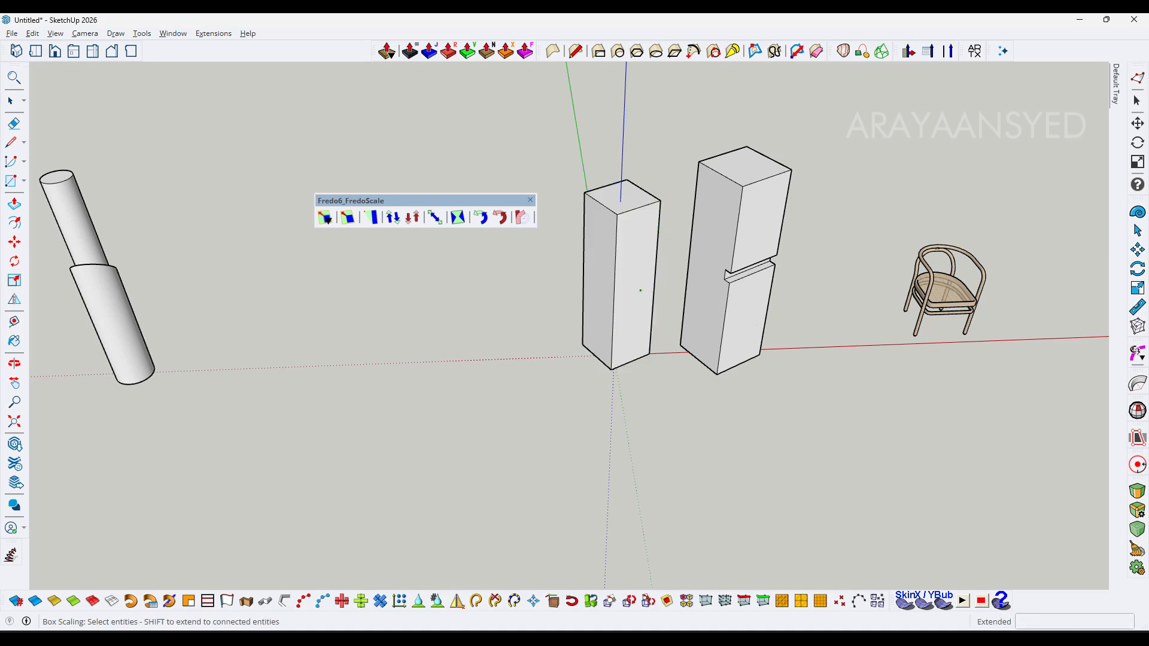
pyautogui.click(618, 443)
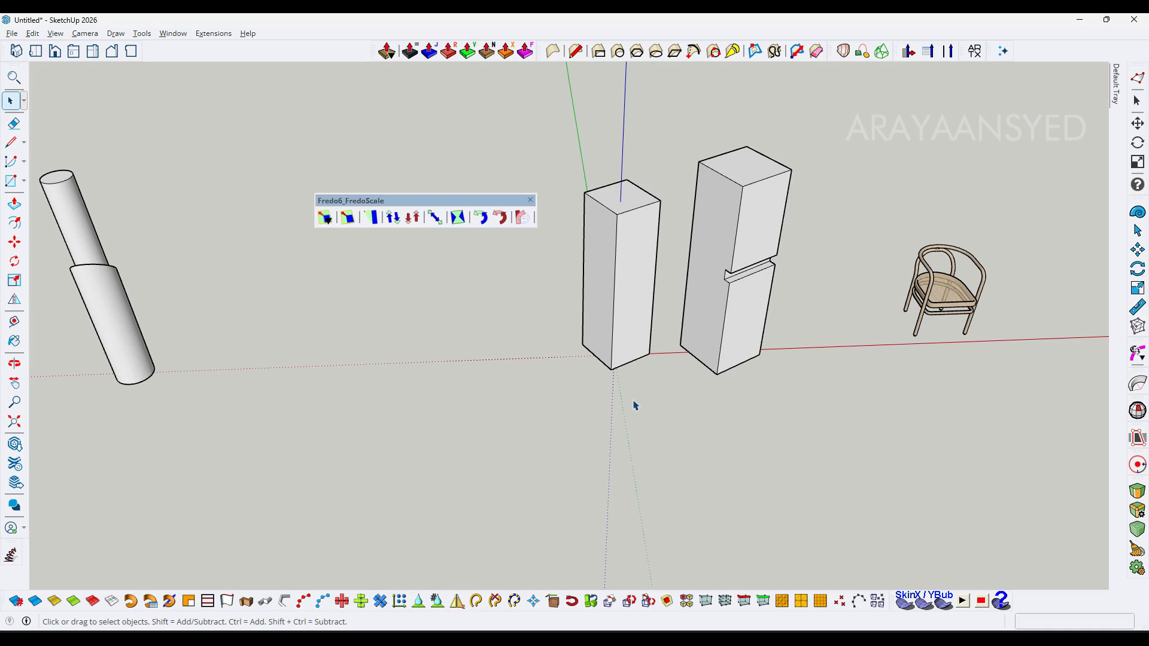
pyautogui.click(623, 286)
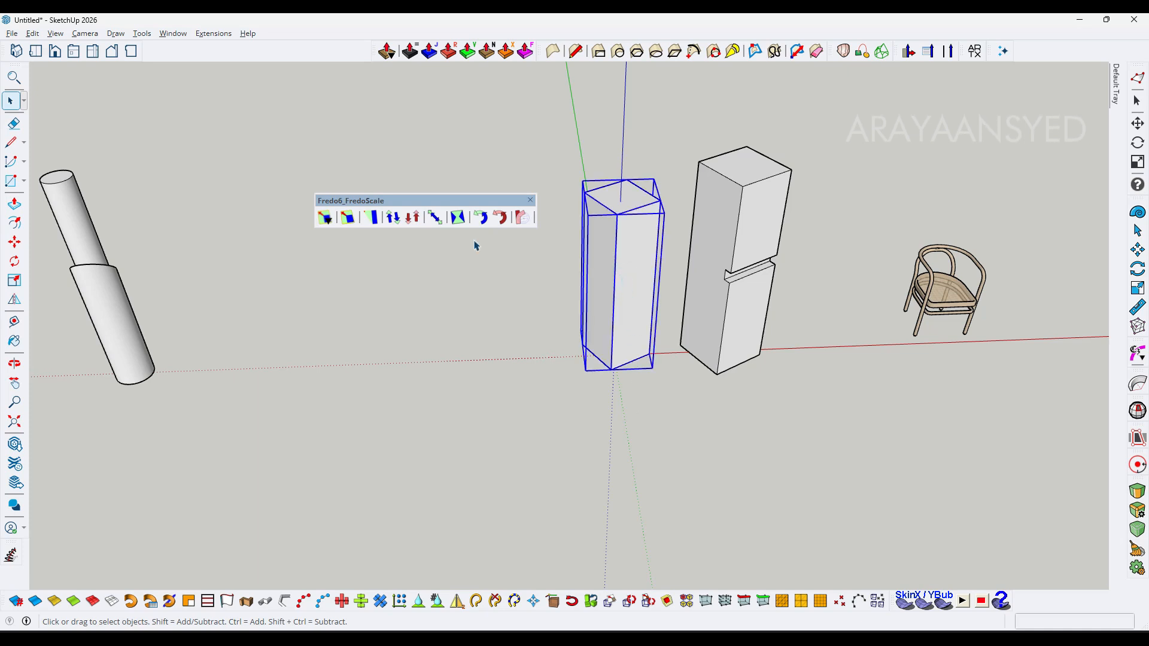
pyautogui.click(349, 219)
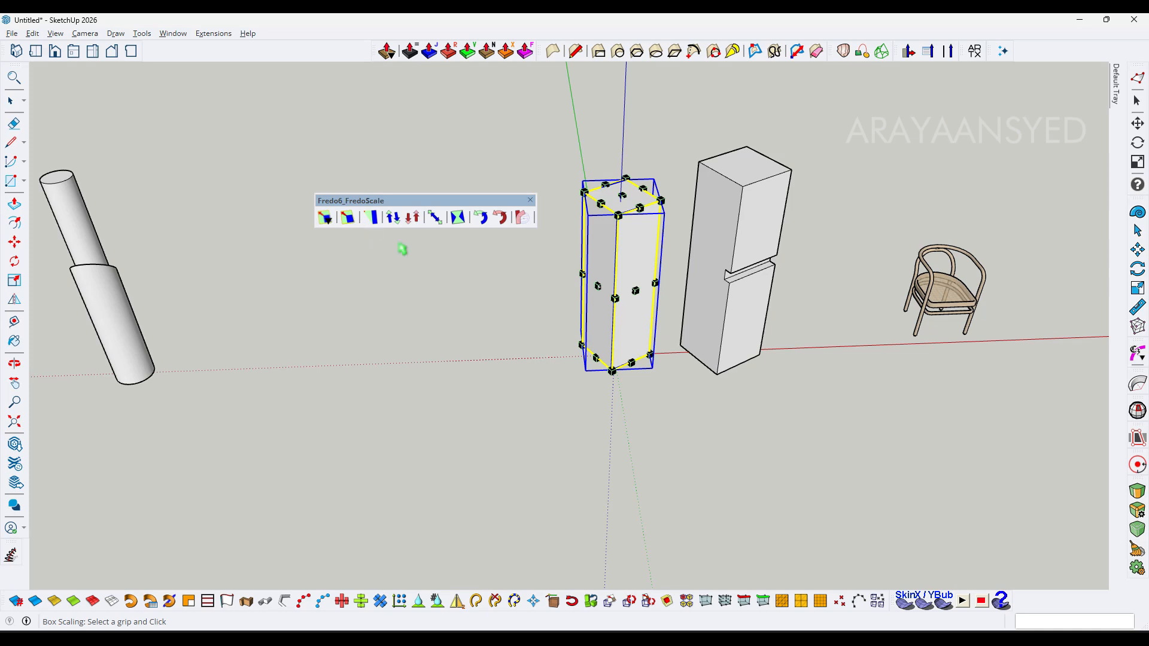
pyautogui.click(511, 374)
# Try shrinking the plain box from its front top corner with FredoScale Box Scaling, cancelling each attempt.
pyautogui.click(347, 218)
pyautogui.click(638, 264)
pyautogui.moveTo(641, 267); pyautogui.dragTo(751, 302, button='middle')
pyautogui.moveTo(717, 296); pyautogui.dragTo(743, 309)
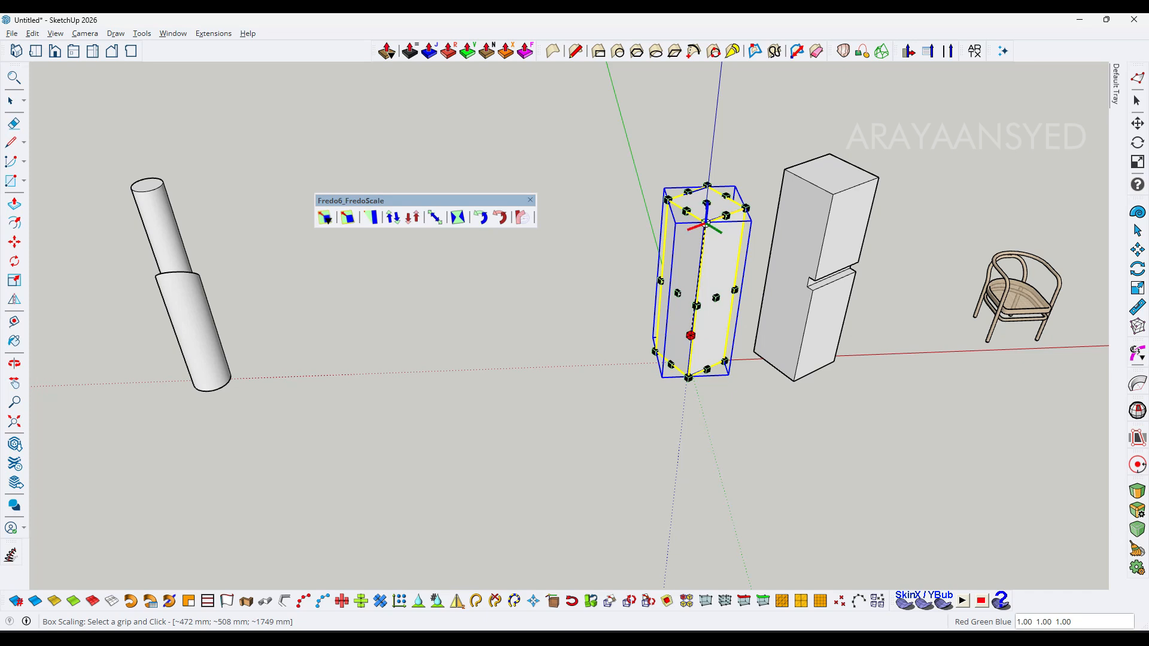
pyautogui.moveTo(706, 222)
pyautogui.mouseDown()
pyautogui.moveTo(710, 159)
pyautogui.moveTo(707, 257)
pyautogui.moveTo(710, 231)
pyautogui.mouseUp()
pyautogui.scroll(3, 710, 231)
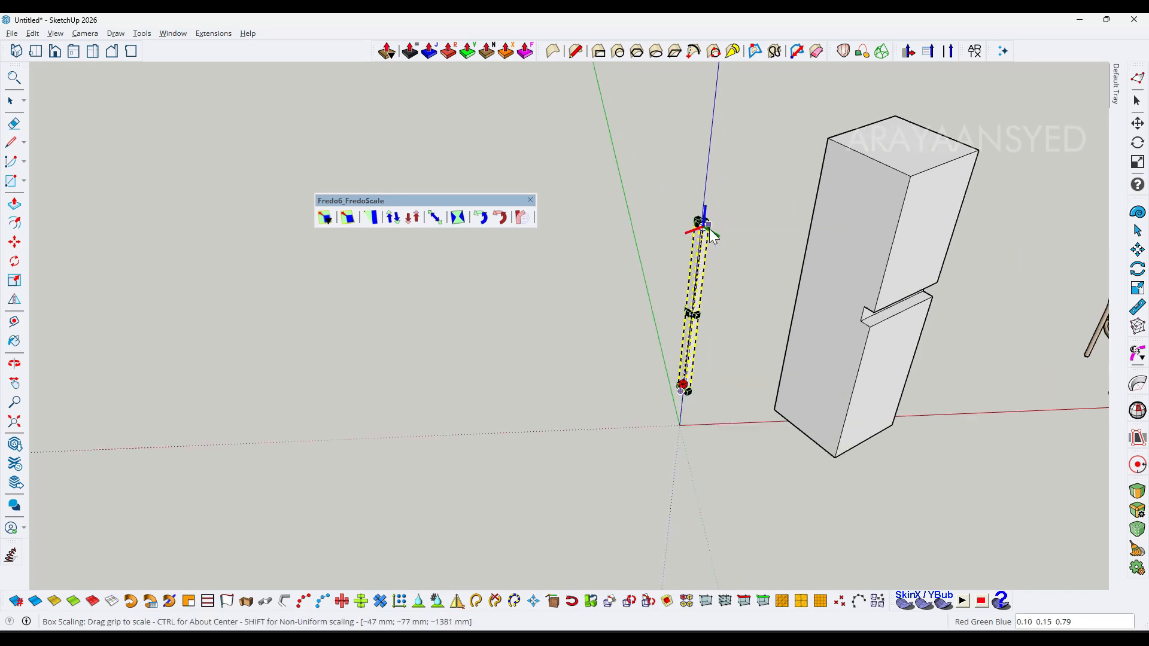
pyautogui.press('Escape')
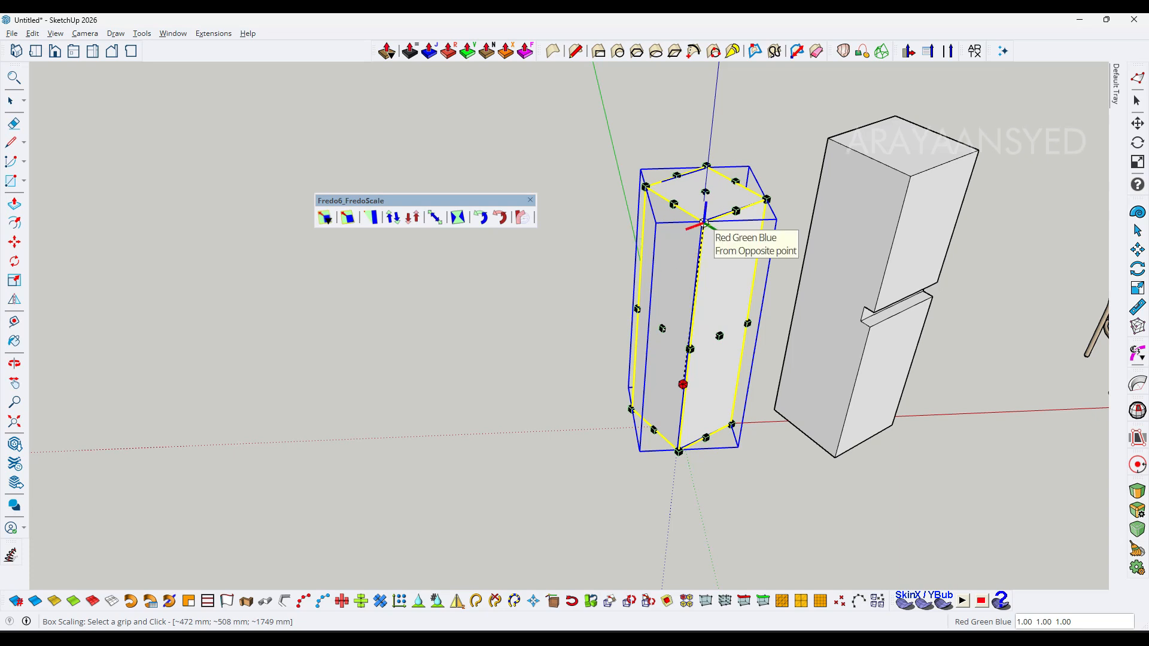
pyautogui.moveTo(706, 222); pyautogui.dragTo(726, 292)
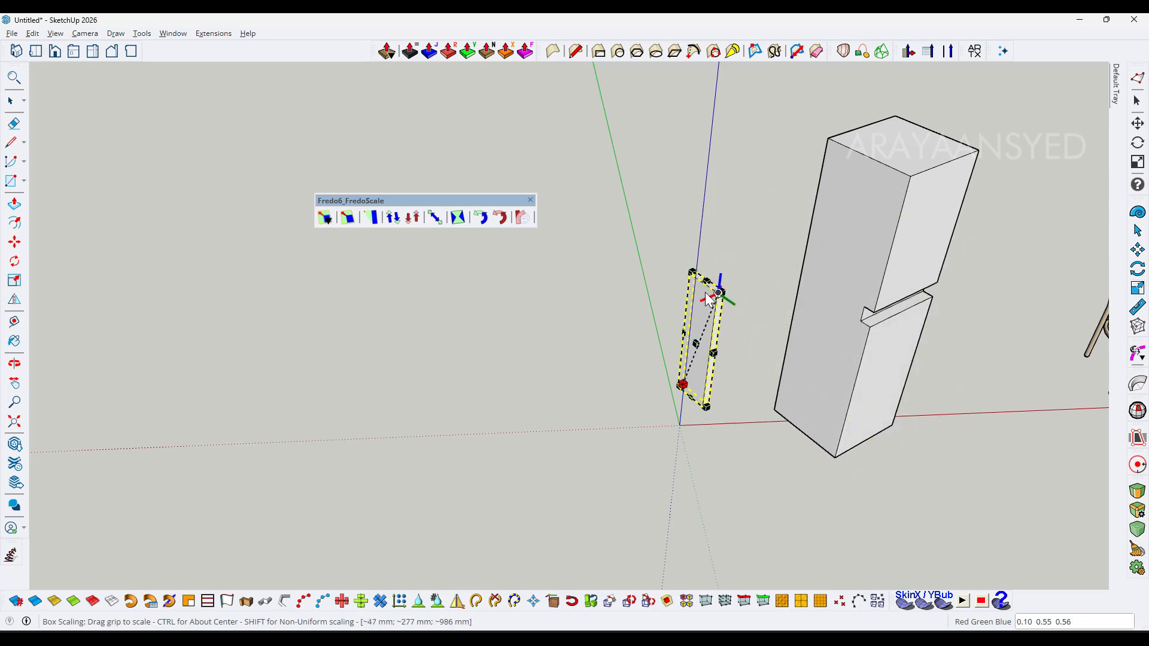
pyautogui.press('Escape')
pyautogui.press('space')
pyautogui.moveTo(666, 299)
pyautogui.mouseDown(button='middle')
pyautogui.moveTo(650, 295)
pyautogui.moveTo(702, 281)
pyautogui.moveTo(592, 314)
pyautogui.moveTo(702, 288)
pyautogui.moveTo(652, 270)
pyautogui.mouseUp(button='middle')
pyautogui.scroll(-2, 702, 281)
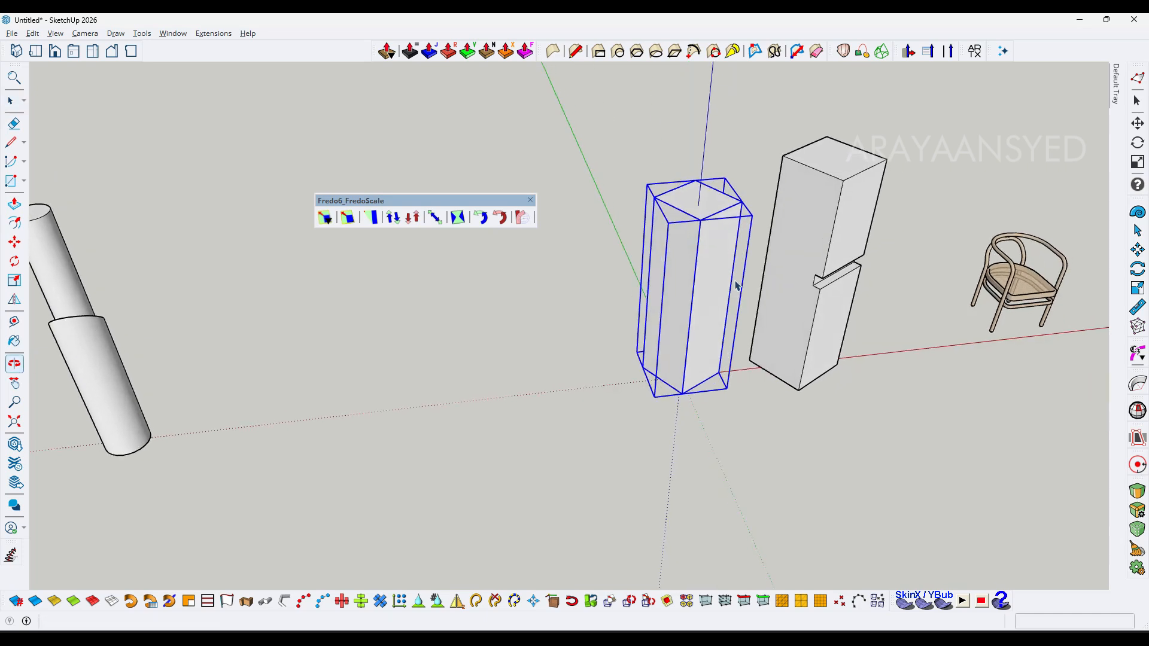
# Try Box Scaling on the plain box from its top corner nearest the notched box.
pyautogui.click(350, 217)
pyautogui.moveTo(741, 204); pyautogui.dragTo(769, 182)
pyautogui.press('space')
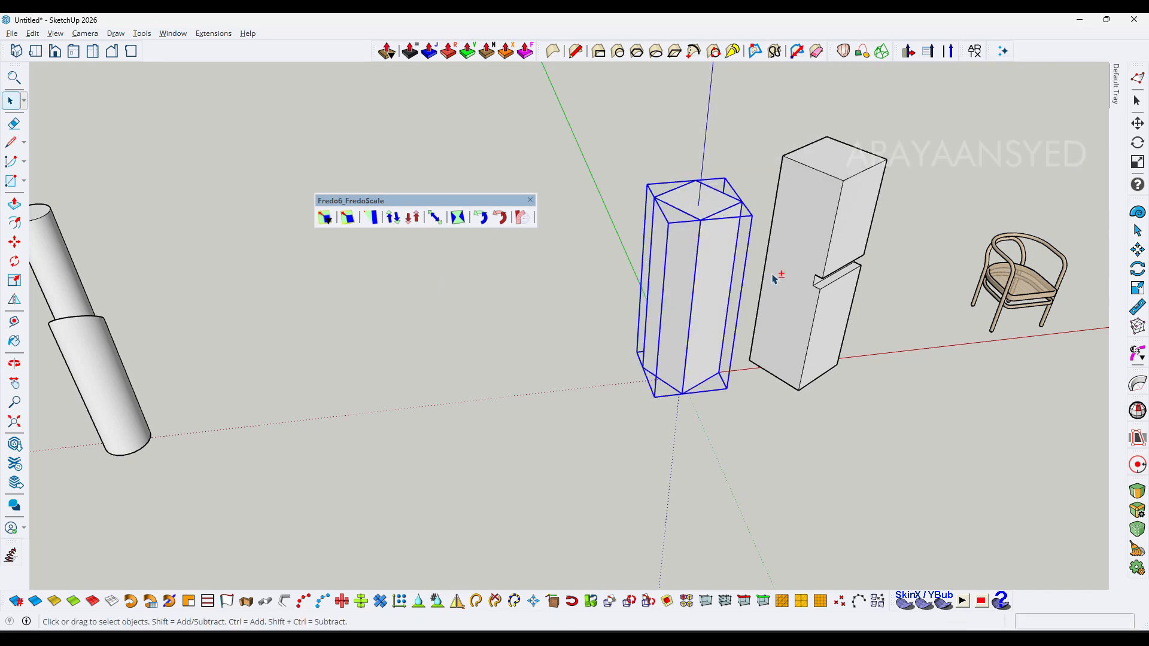
# Slant the top of the plain box by tapering it along the blue axis from a top edge grip with Box Tapering.
pyautogui.keyDown('shift'); pyautogui.moveTo(774, 278); pyautogui.dragTo(694, 294, button='middle'); pyautogui.keyUp('shift')
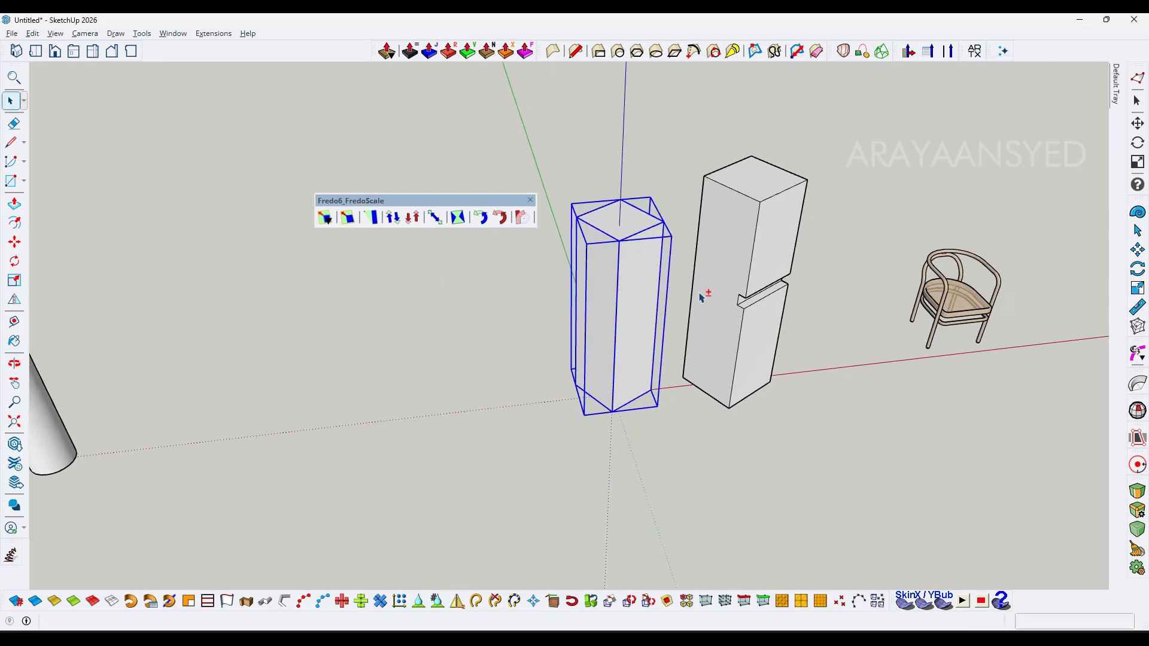
pyautogui.click(372, 218)
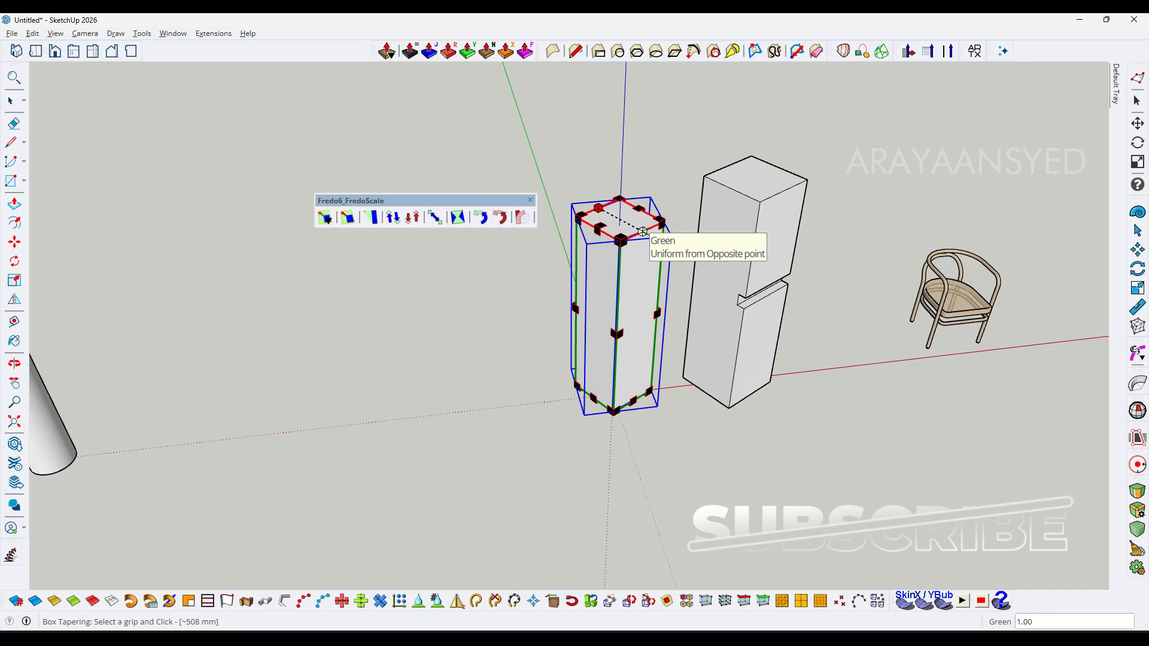
pyautogui.scroll(3, 626, 256)
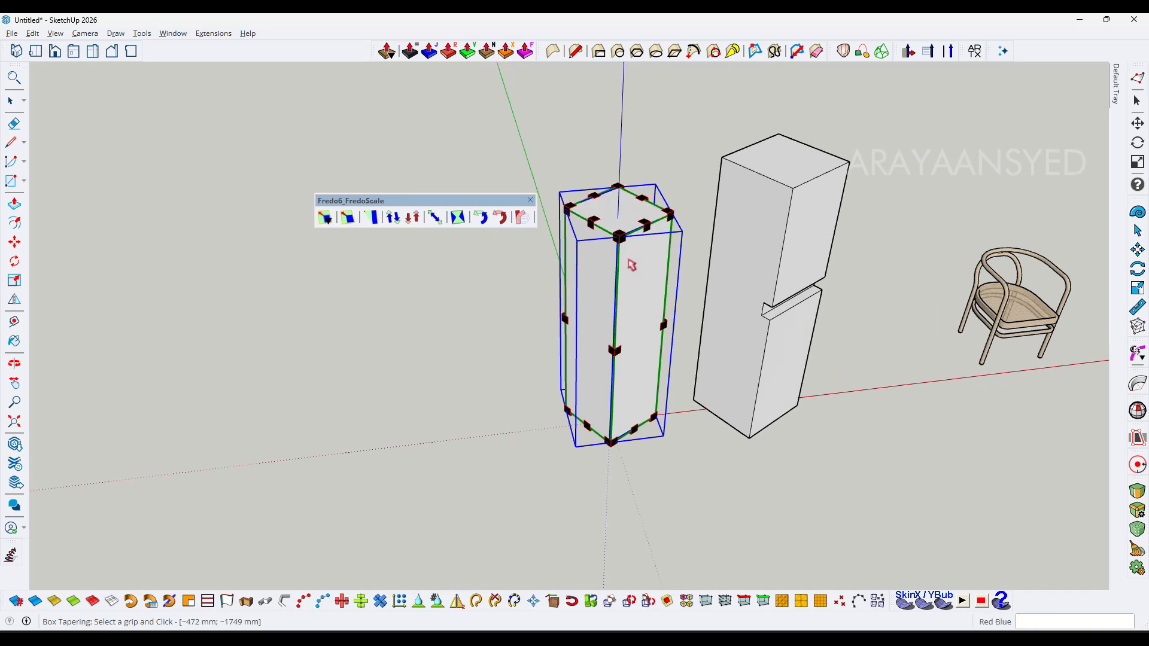
pyautogui.moveTo(648, 290); pyautogui.dragTo(628, 235, button='middle')
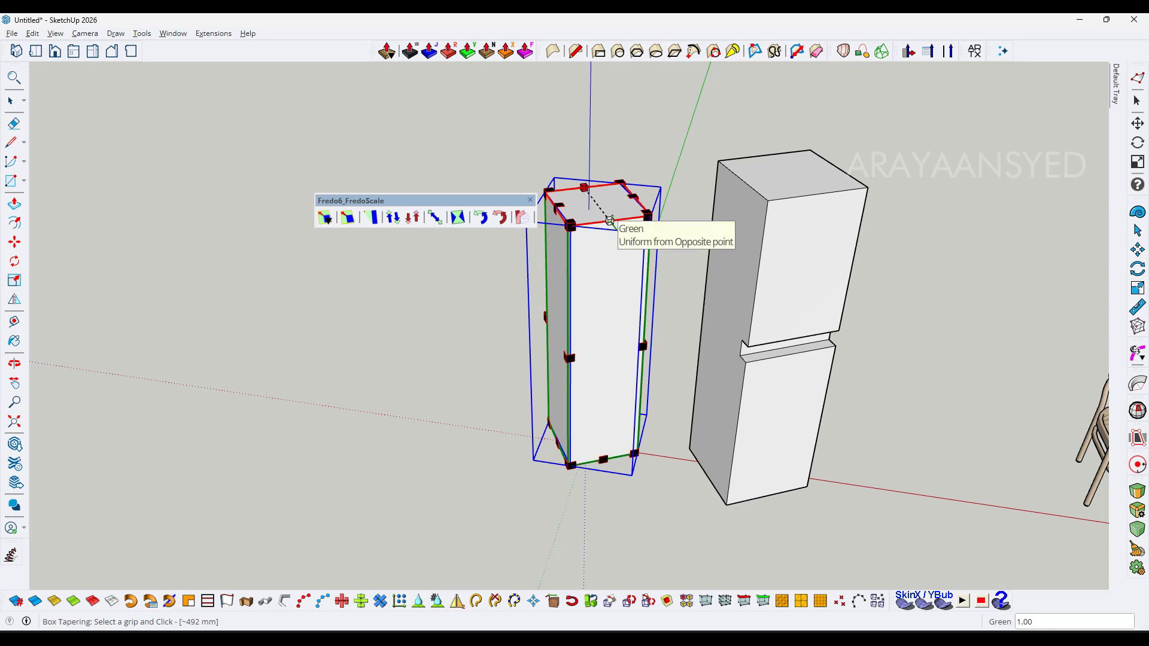
pyautogui.moveTo(611, 214); pyautogui.dragTo(784, 248, button='middle')
pyautogui.scroll(4, 562, 210)
pyautogui.moveTo(564, 210); pyautogui.dragTo(703, 231, button='middle')
pyautogui.scroll(3, 733, 182)
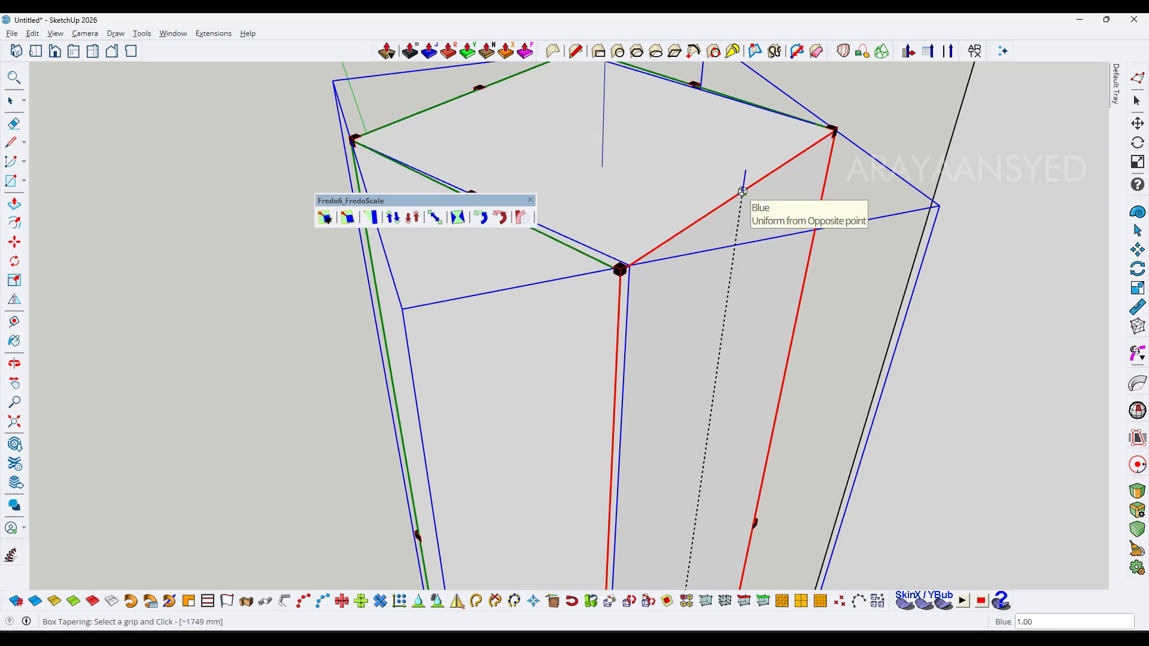
pyautogui.scroll(-4, 742, 192)
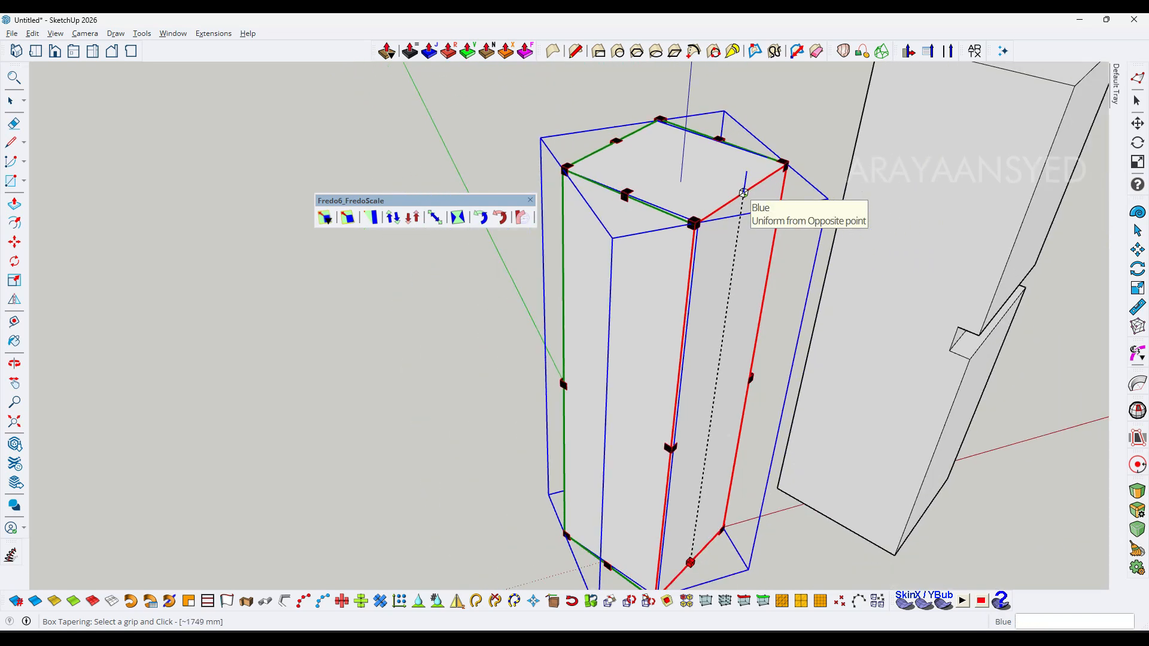
pyautogui.moveTo(743, 193); pyautogui.dragTo(730, 372)
pyautogui.keyDown('shift'); pyautogui.moveTo(730, 371); pyautogui.dragTo(708, 315, button='middle'); pyautogui.keyUp('shift')
pyautogui.scroll(-2, 709, 315)
pyautogui.moveTo(708, 315); pyautogui.dragTo(732, 77)
pyautogui.click(731, 77)
pyautogui.moveTo(683, 218); pyautogui.dragTo(754, 259, button='middle')
pyautogui.press('space')
pyautogui.scroll(-4, 721, 245)
pyautogui.scroll(2, 678, 244)
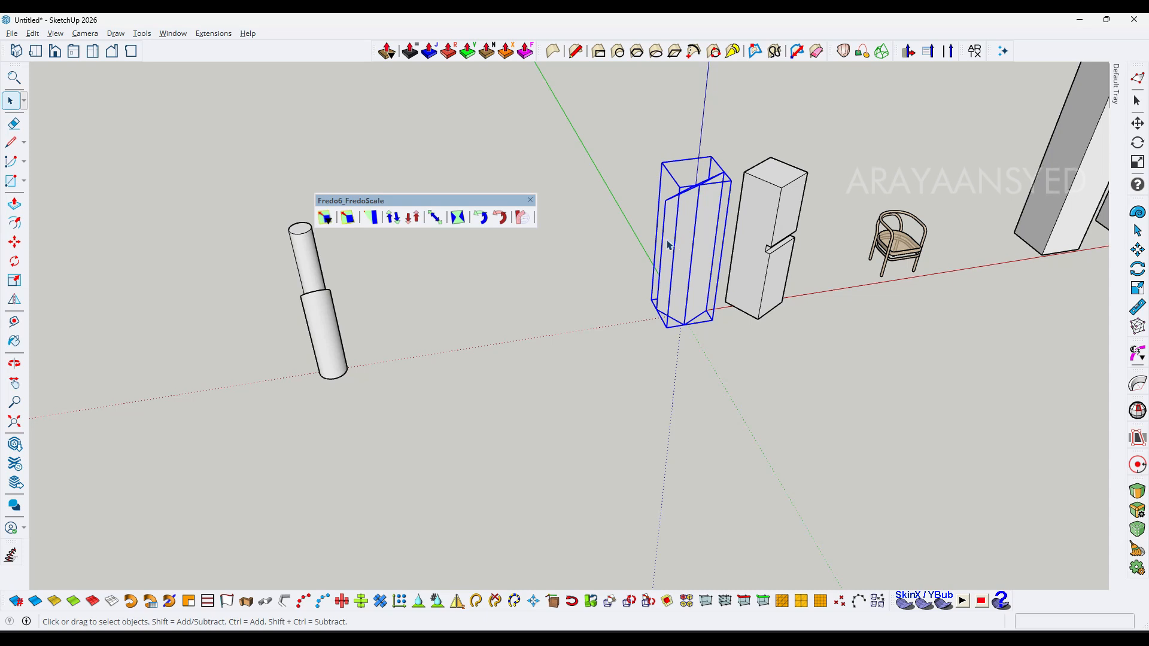
# Try Box Tapering on the plain box with the deformation box aligned to its slanted top face.
pyautogui.click(371, 217)
pyautogui.moveTo(674, 244); pyautogui.dragTo(649, 293, button='middle')
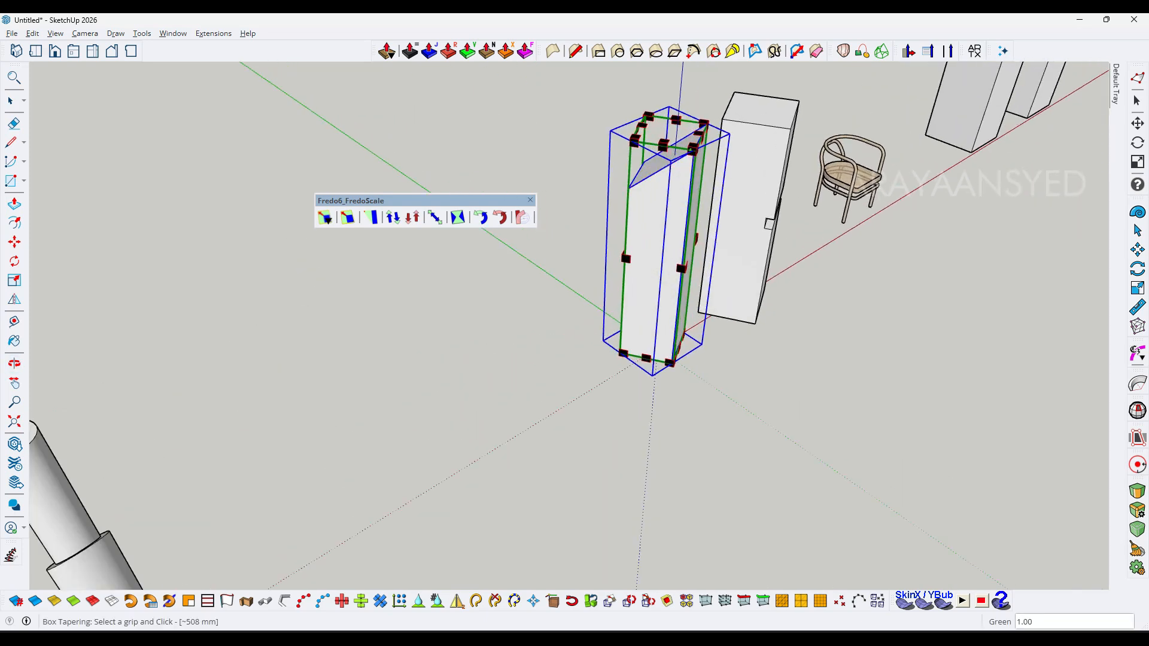
pyautogui.scroll(3, 694, 135)
pyautogui.moveTo(699, 139)
pyautogui.mouseDown(button='middle')
pyautogui.moveTo(1043, 178)
pyautogui.moveTo(703, 151)
pyautogui.mouseUp(button='middle')
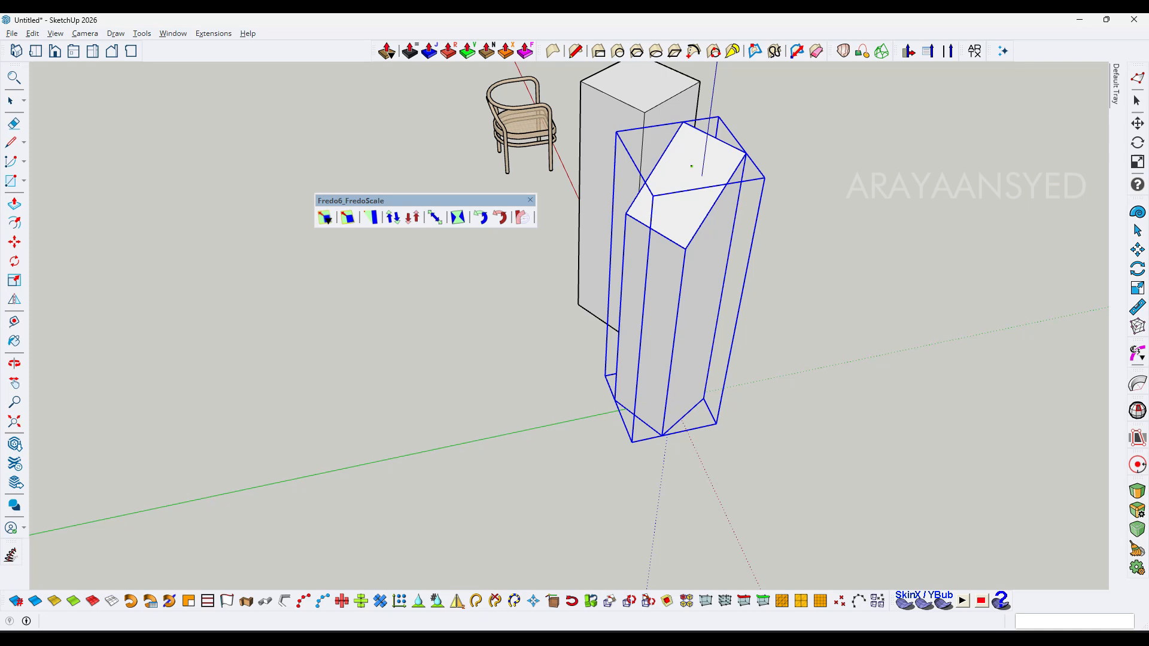
pyautogui.click(709, 141)
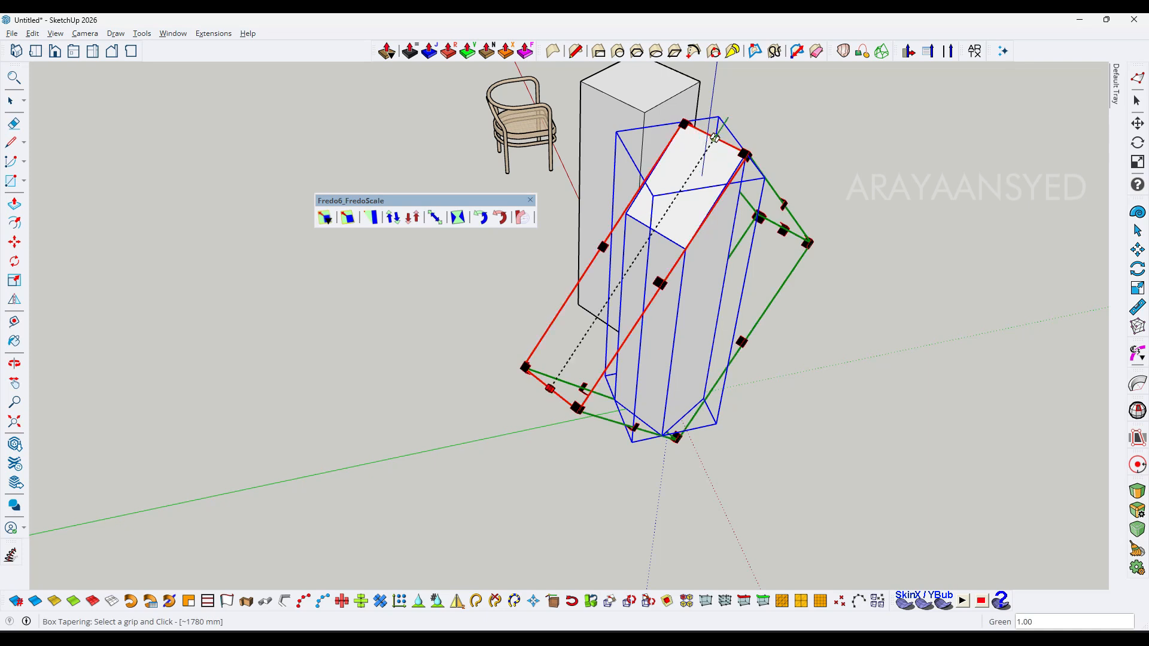
pyautogui.click(668, 199)
pyautogui.moveTo(669, 200); pyautogui.dragTo(644, 241, button='middle')
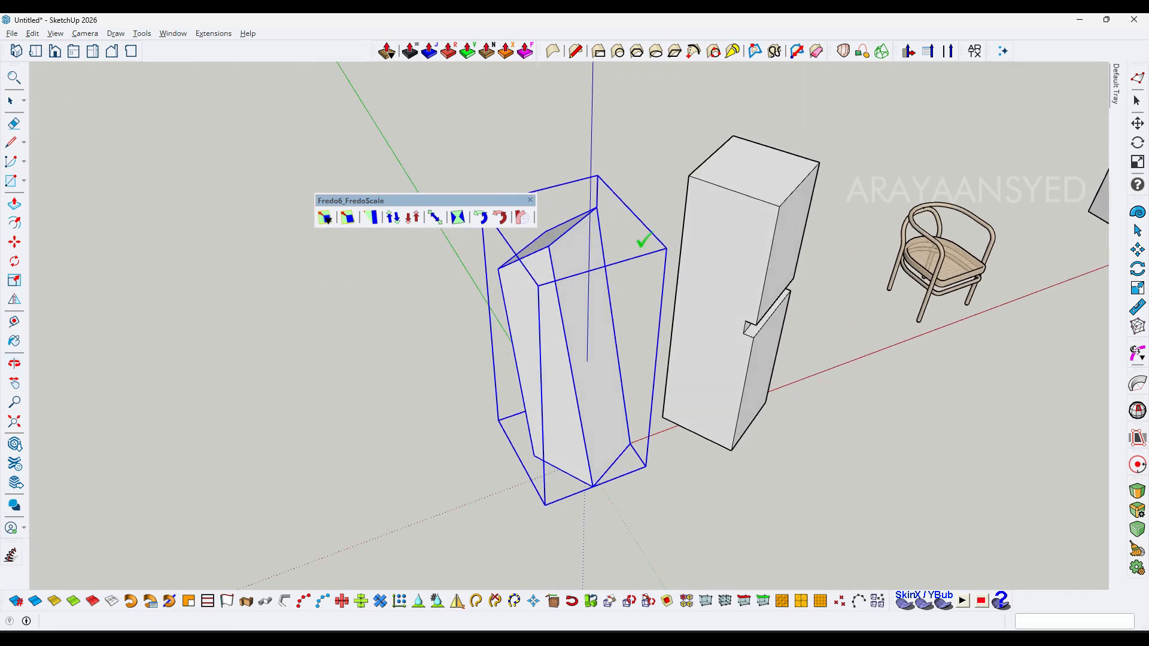
# Undo the tapers on the plain box and leave the box selected.
pyautogui.click(838, 347)
pyautogui.moveTo(828, 351); pyautogui.dragTo(696, 274, button='middle')
pyautogui.click(749, 285)
pyautogui.scroll(-2, 703, 281)
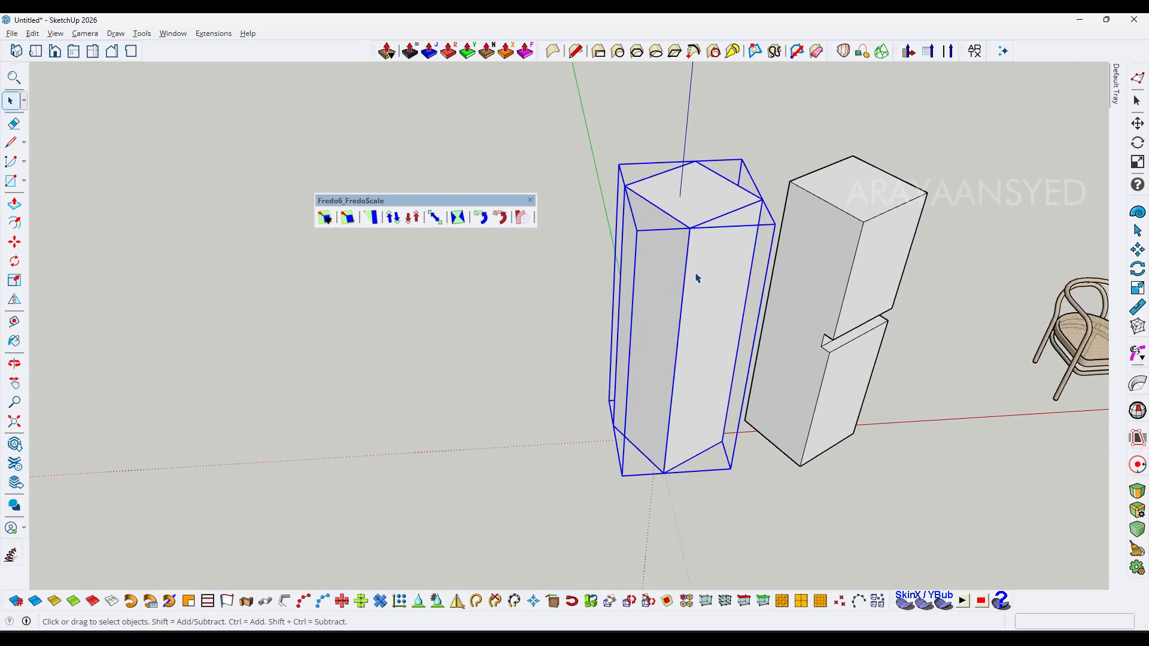
# Try Box Planar Shearing on the plain box from its top edge grip facing the notched box, and cancel it.
pyautogui.click(392, 217)
pyautogui.moveTo(726, 242); pyautogui.dragTo(689, 258, button='middle')
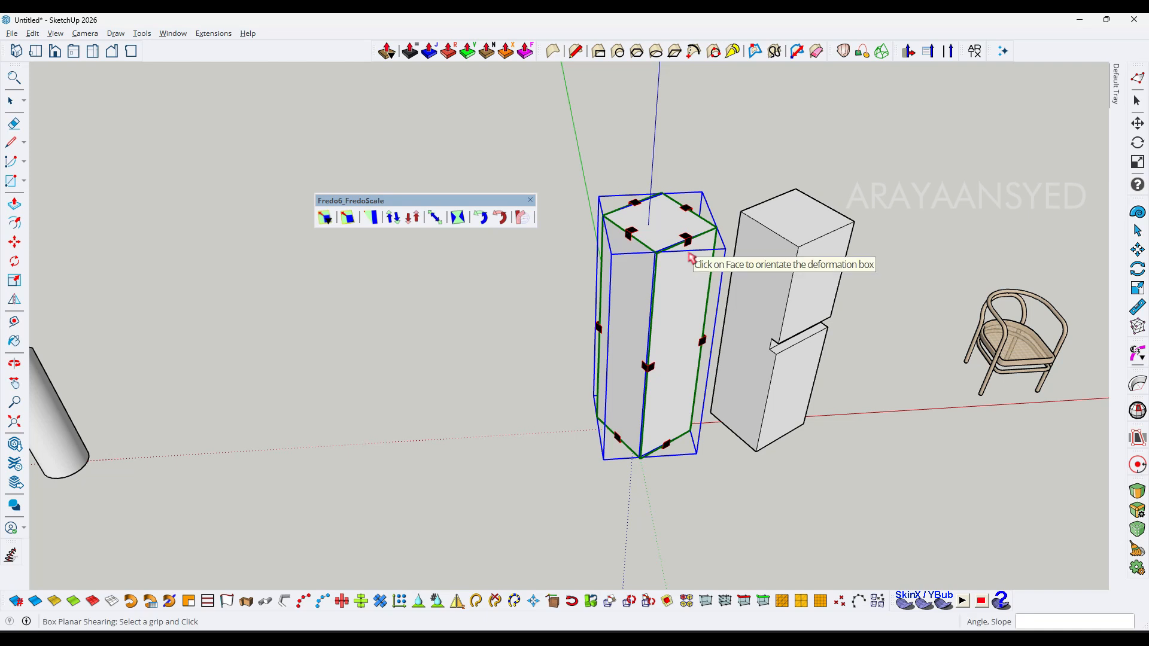
pyautogui.scroll(1, 689, 255)
pyautogui.click(688, 237)
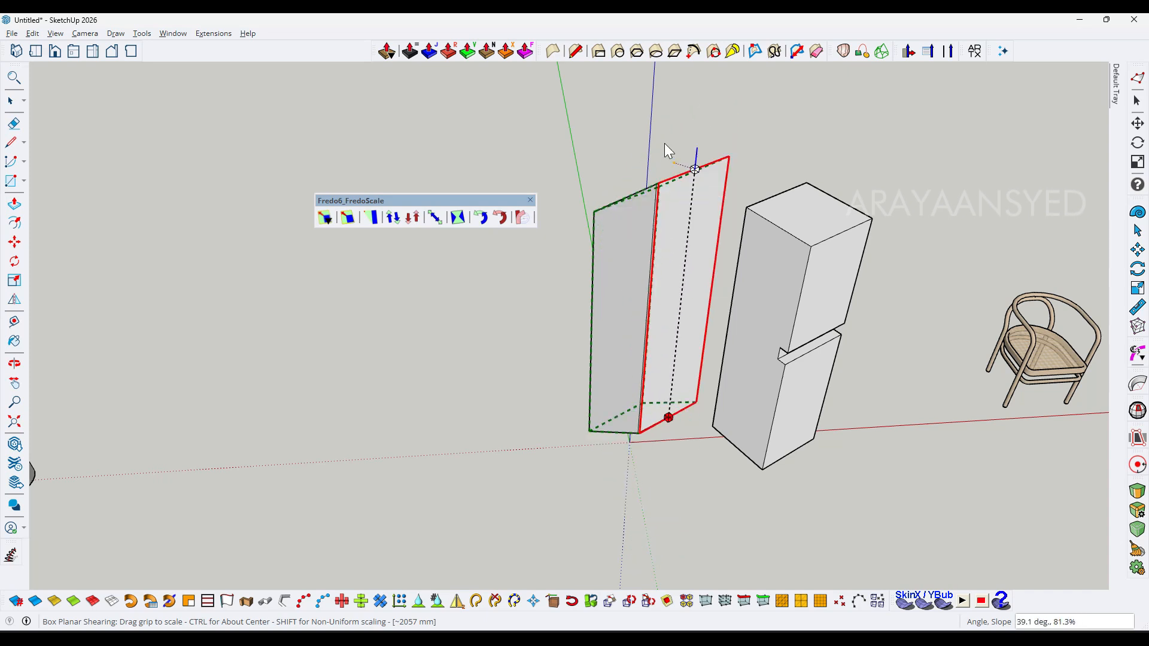
pyautogui.press('Escape')
pyautogui.moveTo(666, 255)
pyautogui.mouseDown(button='middle')
pyautogui.moveTo(833, 291)
pyautogui.moveTo(670, 246)
pyautogui.mouseUp(button='middle')
pyautogui.press('space')
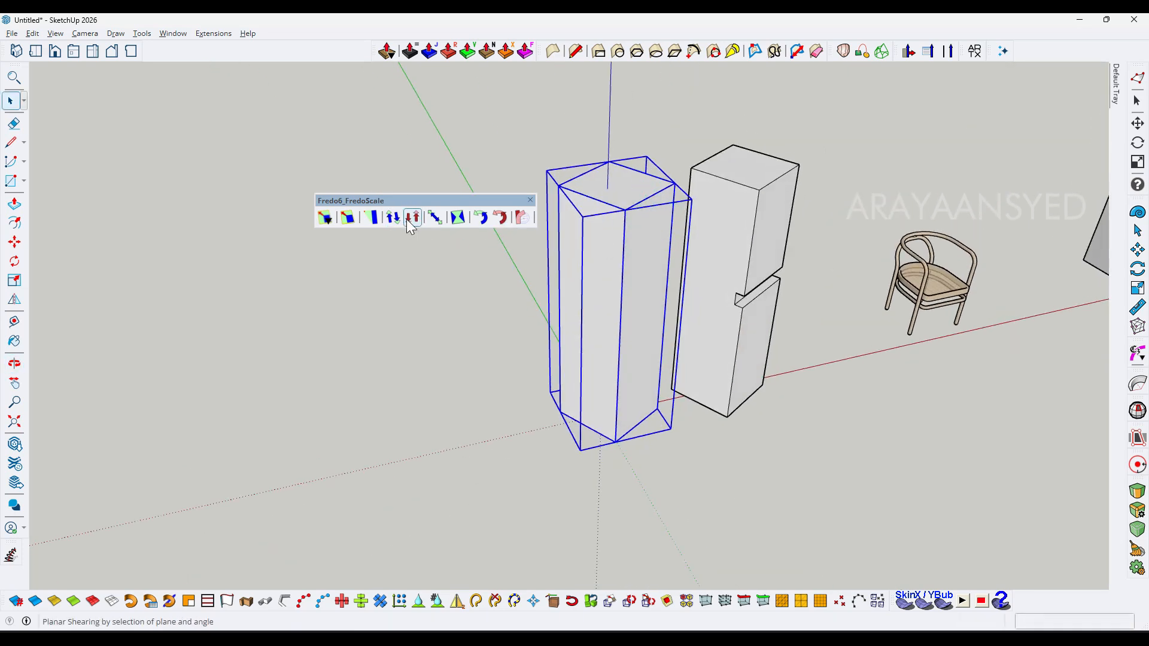
# Examine FredoScale's full list of tools and close it.
pyautogui.click(326, 217)
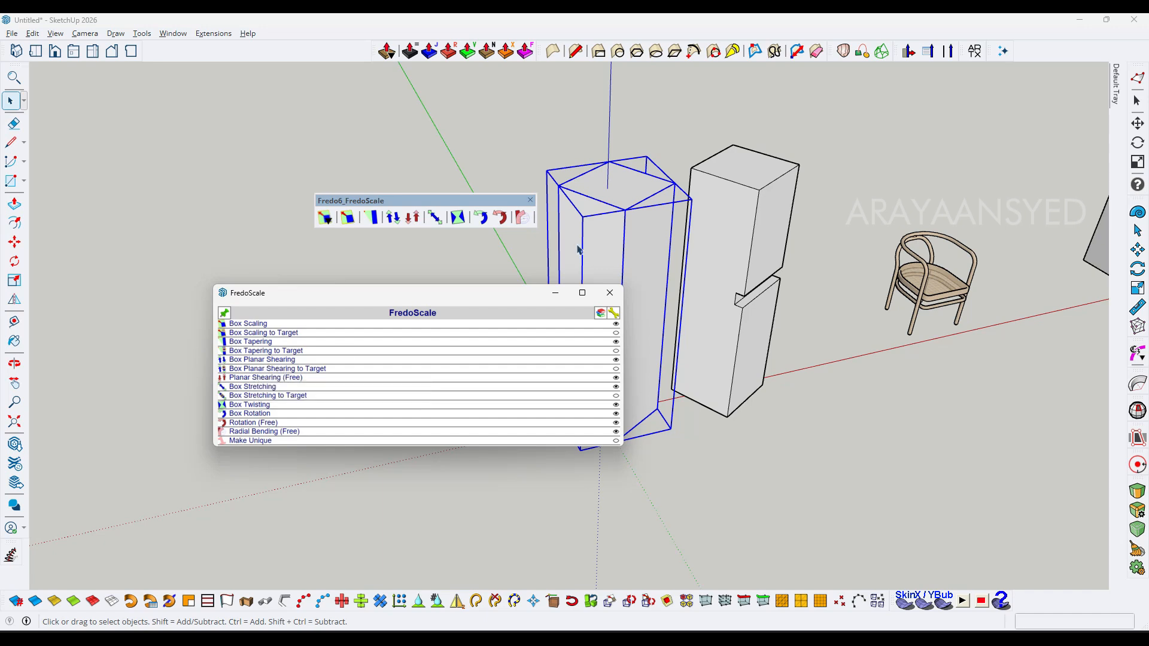
pyautogui.click(610, 293)
pyautogui.moveTo(671, 199); pyautogui.dragTo(721, 225, button='middle')
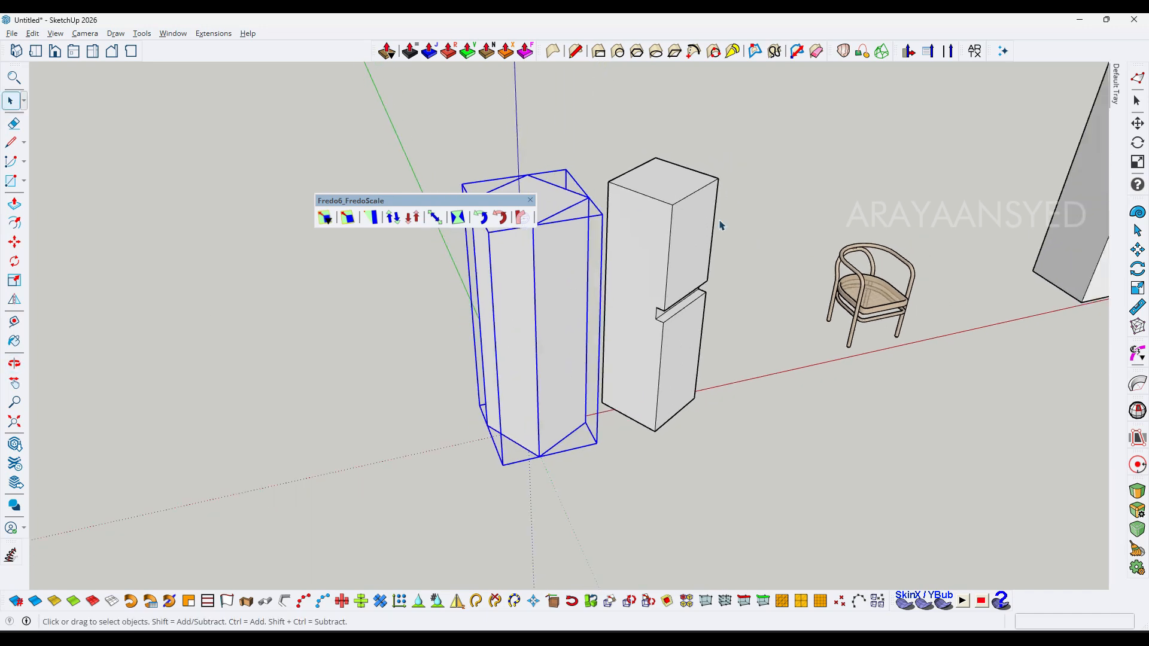
# Try Box Planar Shearing on the chair, tilting it by about -25 degrees from the front edge of its top face.
pyautogui.click(905, 291)
pyautogui.moveTo(905, 292); pyautogui.dragTo(682, 267, button='middle')
pyautogui.scroll(2, 774, 305)
pyautogui.click(773, 307)
pyautogui.scroll(2, 774, 307)
pyautogui.scroll(-1, 725, 293)
pyautogui.scroll(2, 694, 270)
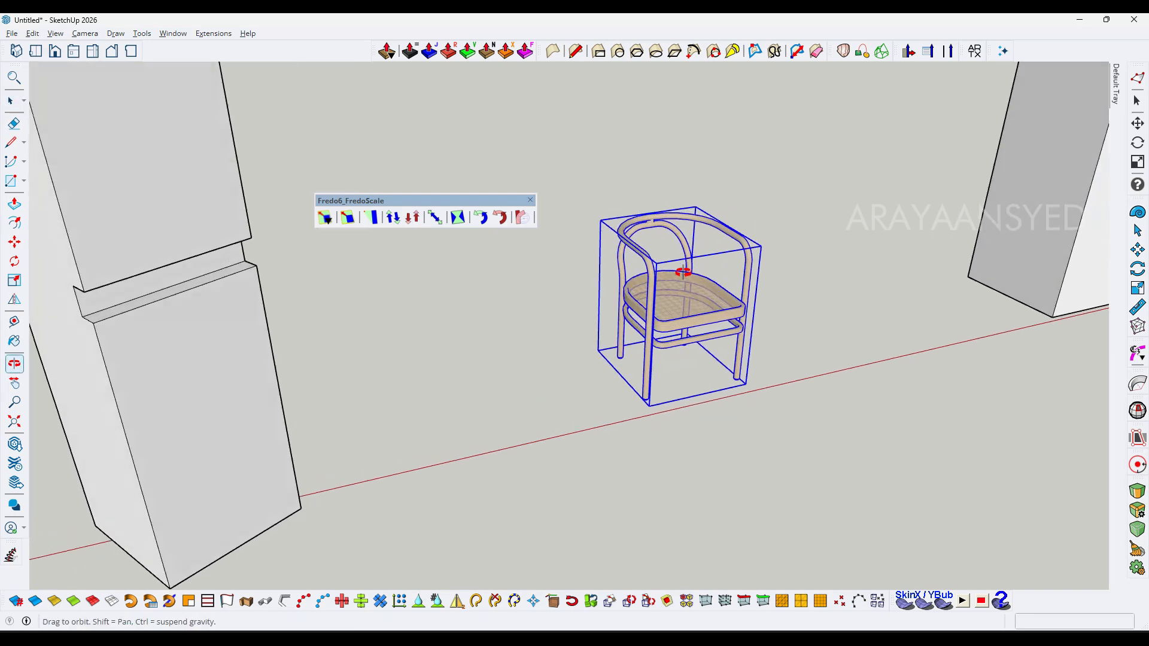
pyautogui.click(394, 219)
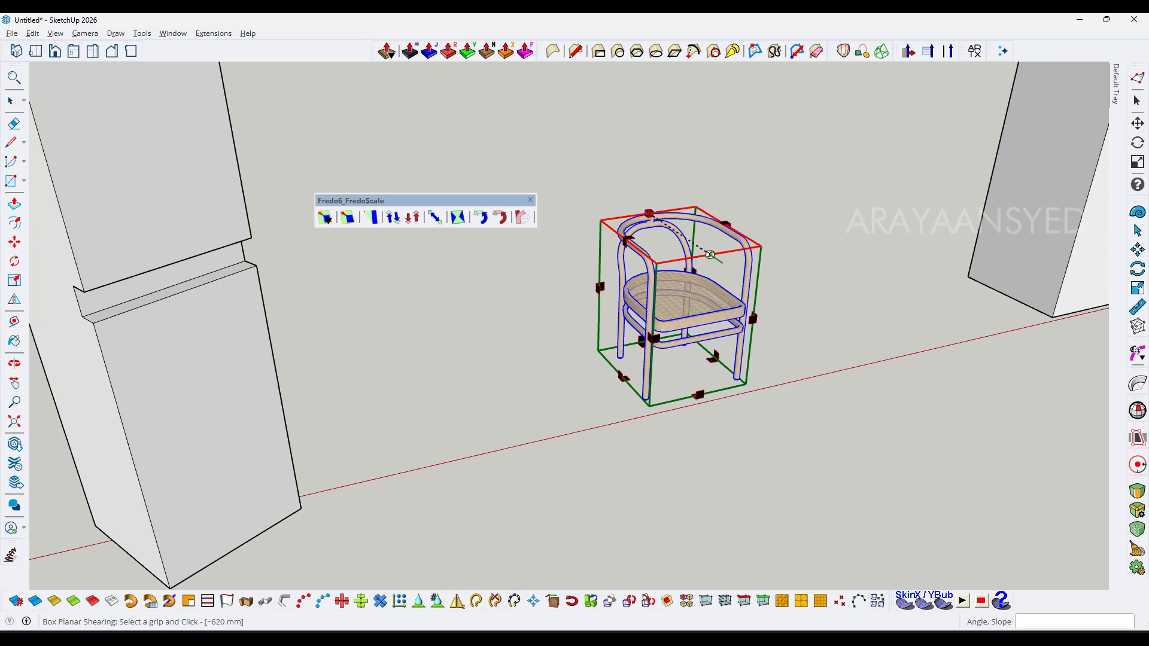
pyautogui.click(709, 255)
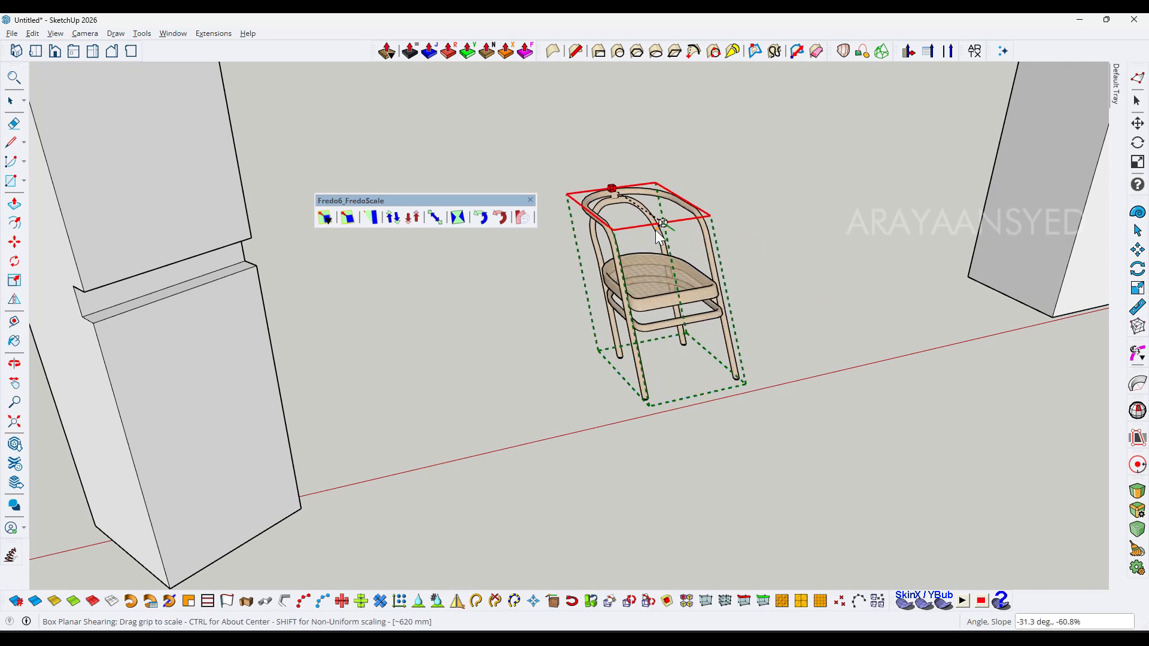
pyautogui.click(669, 240)
pyautogui.moveTo(673, 241); pyautogui.dragTo(759, 354, button='middle')
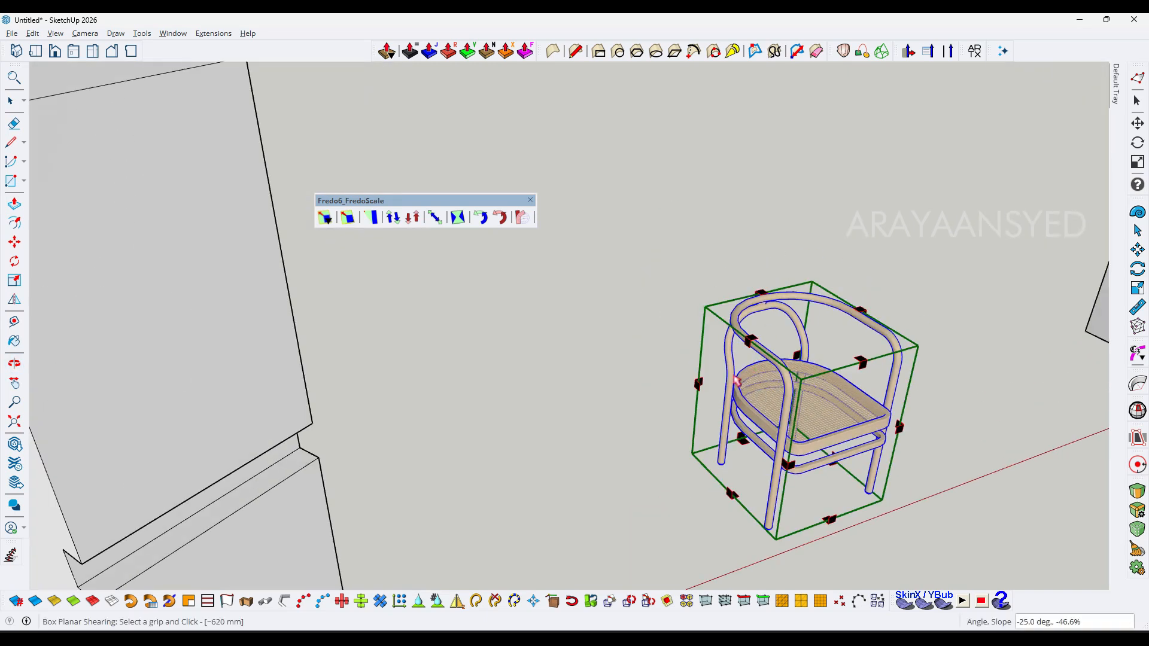
pyautogui.moveTo(825, 366); pyautogui.dragTo(787, 333, button='middle')
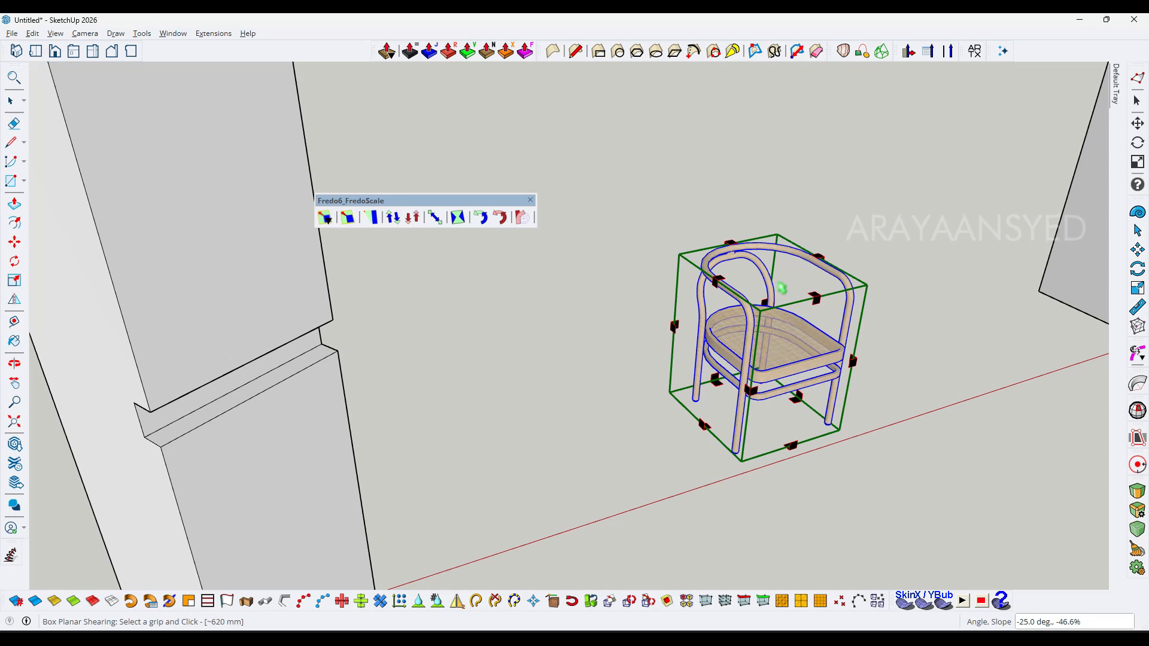
# Shear the chair by about -7.3 degrees from its front top edge with Box Planar Shearing, and deselect it.
pyautogui.click(814, 298)
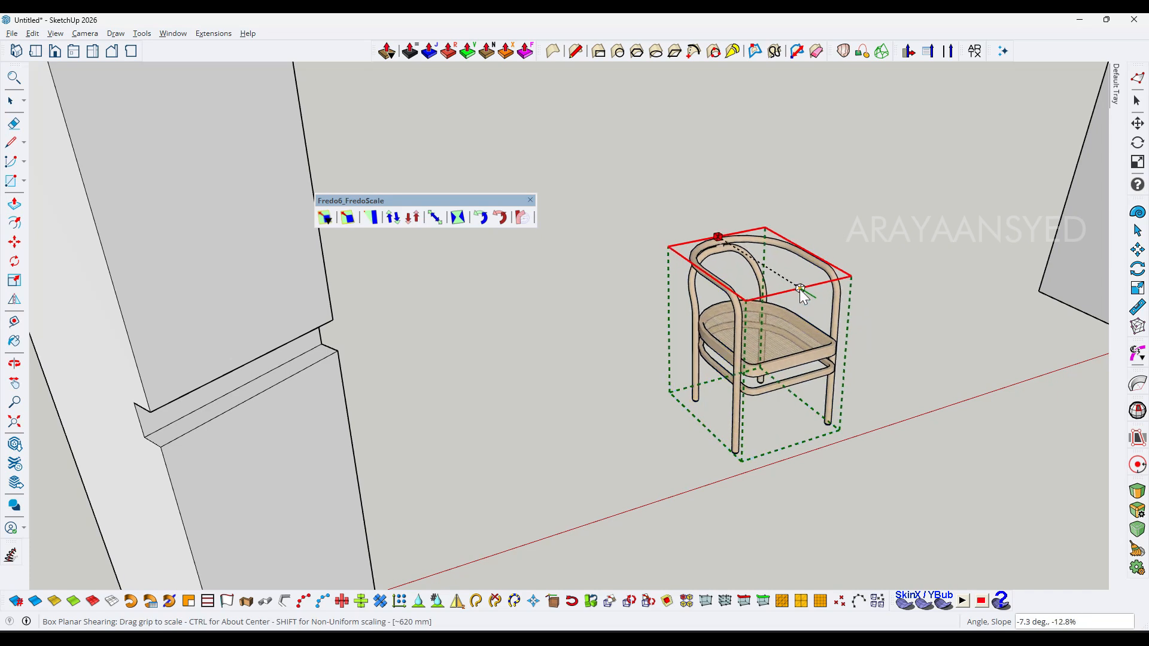
pyautogui.click(801, 290)
pyautogui.press('space')
pyautogui.click(836, 423)
pyautogui.moveTo(836, 424); pyautogui.dragTo(838, 383, button='middle')
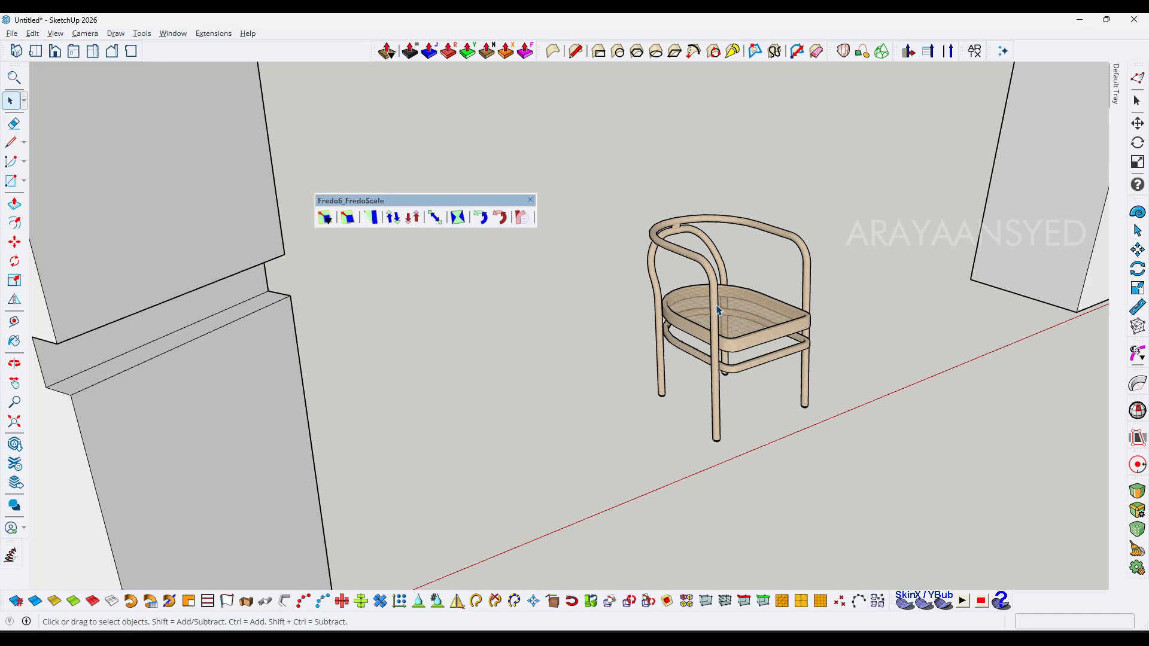
# Try Planar Shearing (Free) on the chair with an origin and reference direction near its seat, and cancel it.
pyautogui.keyDown('shift'); pyautogui.moveTo(718, 310); pyautogui.dragTo(753, 332, button='middle'); pyautogui.keyUp('shift')
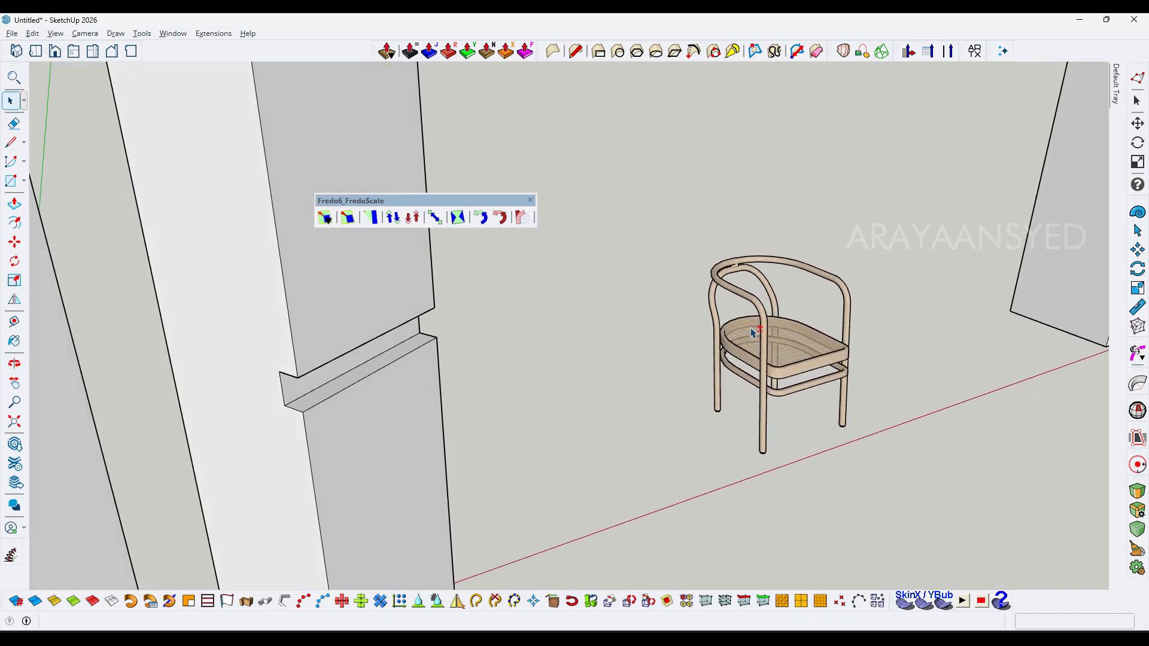
pyautogui.moveTo(776, 323); pyautogui.dragTo(658, 380, button='middle')
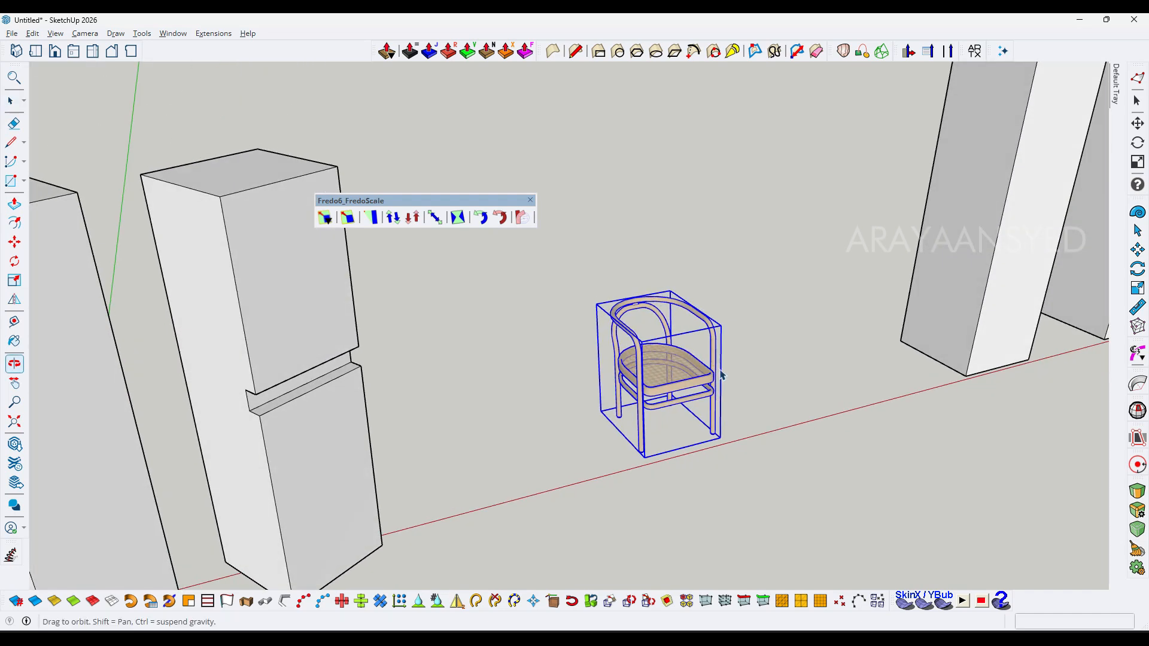
pyautogui.click(413, 218)
pyautogui.moveTo(733, 394)
pyautogui.mouseDown(button='middle')
pyautogui.moveTo(645, 396)
pyautogui.moveTo(672, 399)
pyautogui.mouseUp(button='middle')
pyautogui.click(675, 396)
pyautogui.press('Escape')
pyautogui.click(690, 403)
pyautogui.click(717, 401)
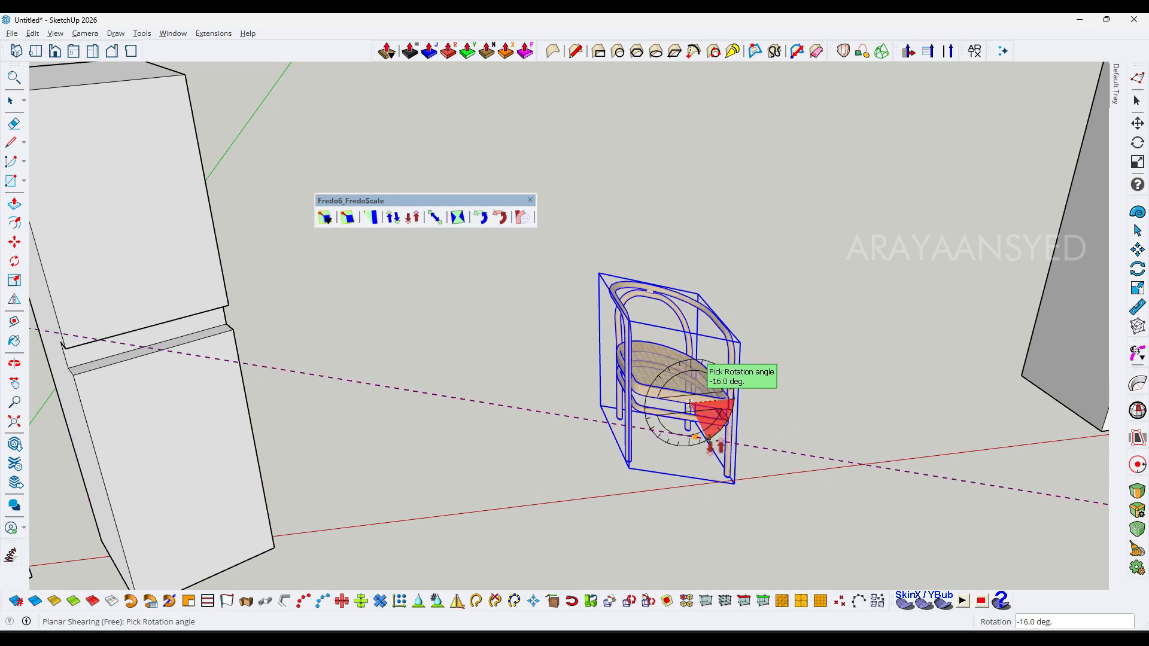
pyautogui.press('space')
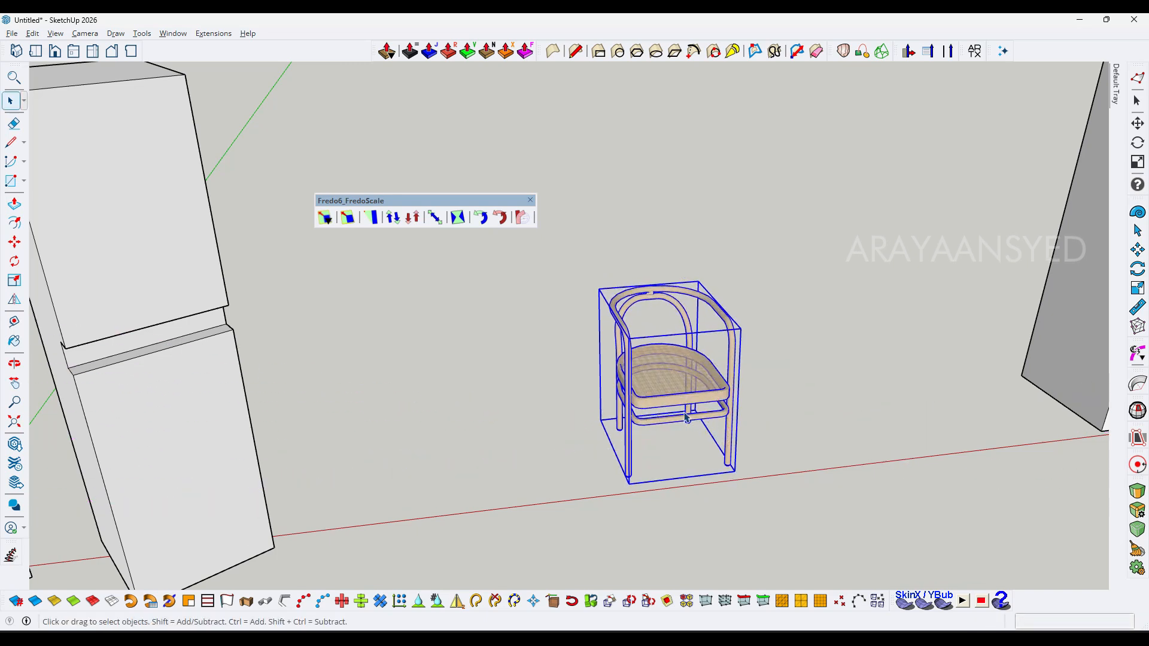
# Draw a small rectangle on the ground near the red axis, between the chair and the tall boxes.
pyautogui.scroll(-2, 684, 405)
pyautogui.moveTo(684, 402); pyautogui.dragTo(721, 378, button='middle')
pyautogui.scroll(-2, 721, 378)
pyautogui.scroll(1, 721, 377)
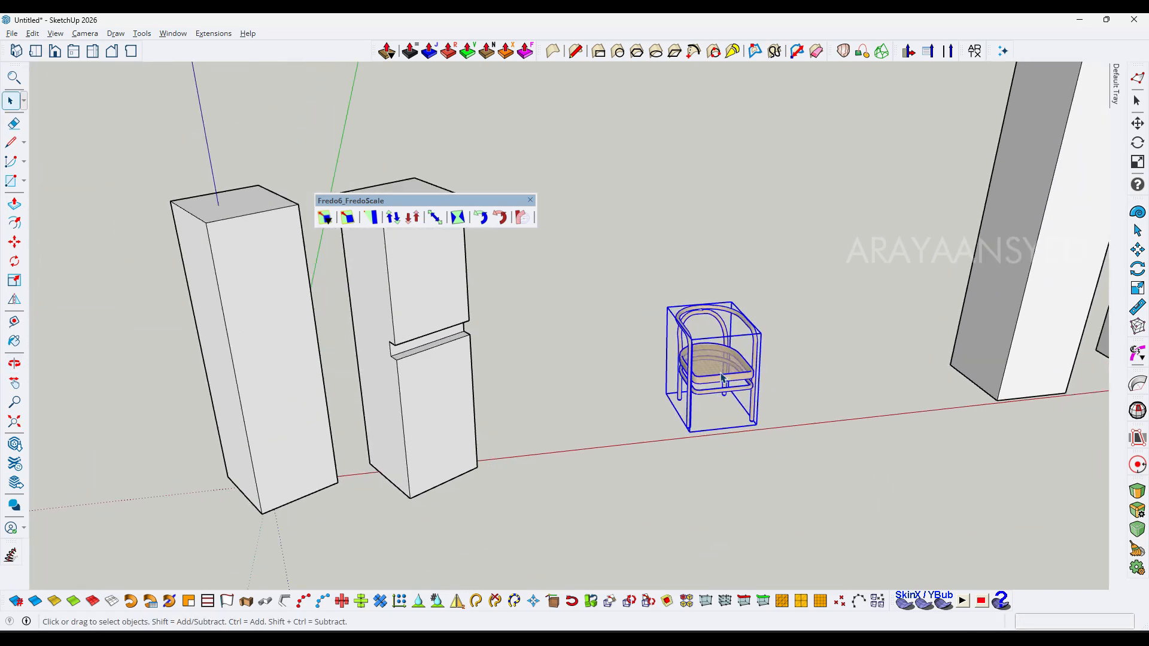
pyautogui.scroll(2, 722, 377)
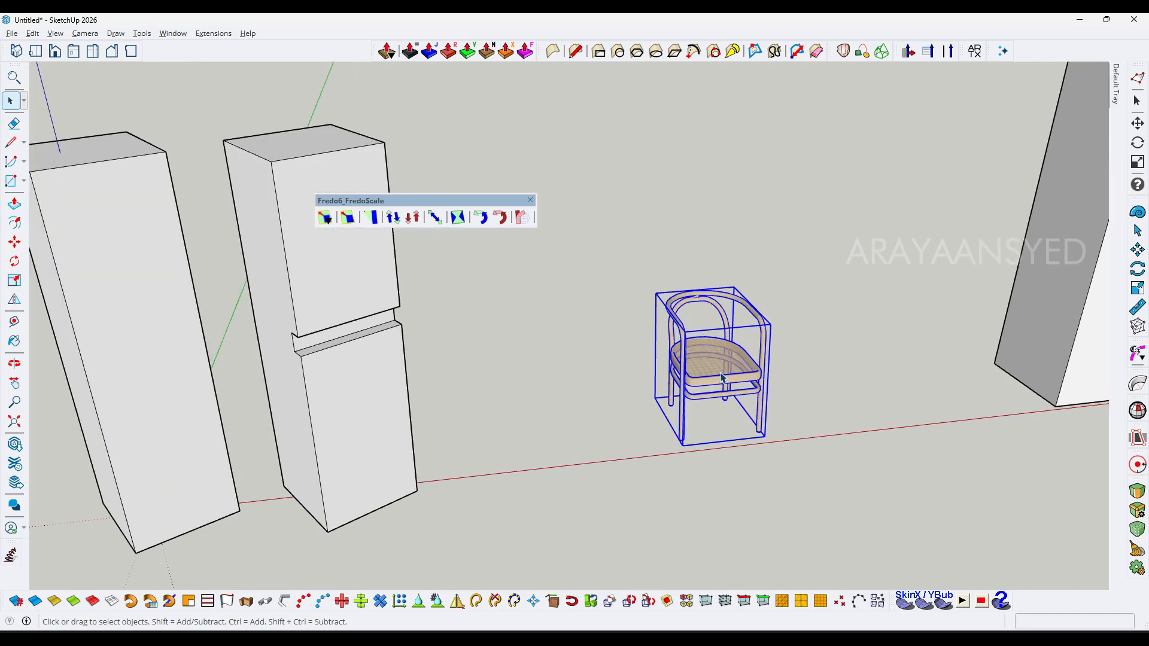
pyautogui.moveTo(777, 373); pyautogui.dragTo(713, 382, button='middle')
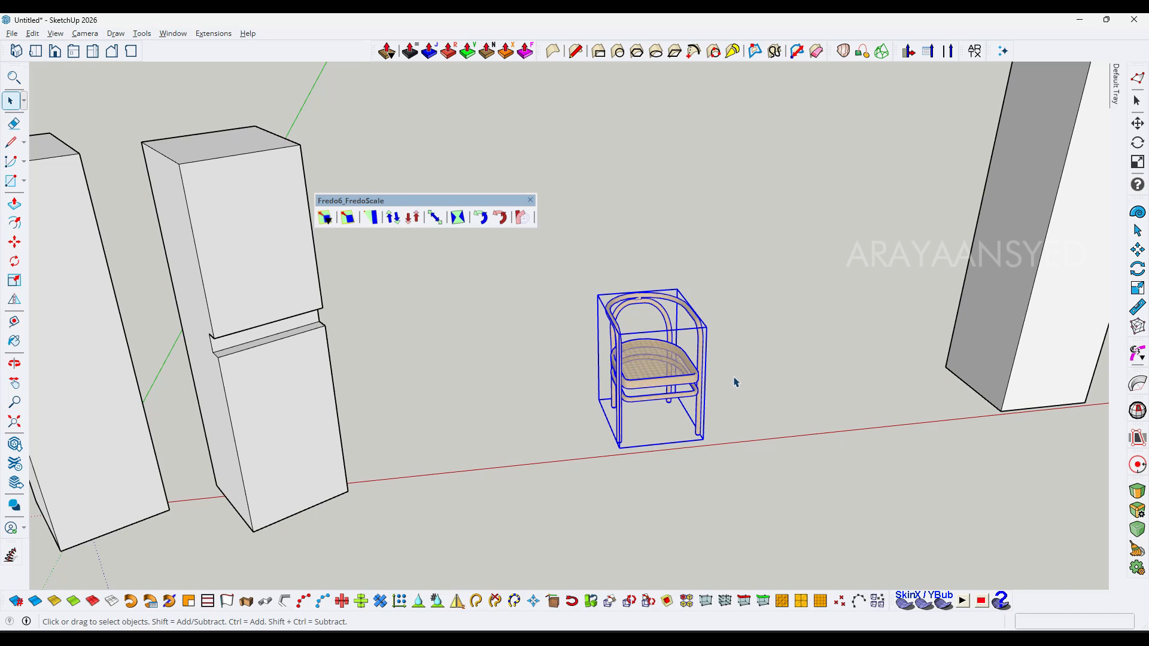
pyautogui.press('r')
pyautogui.click(820, 417)
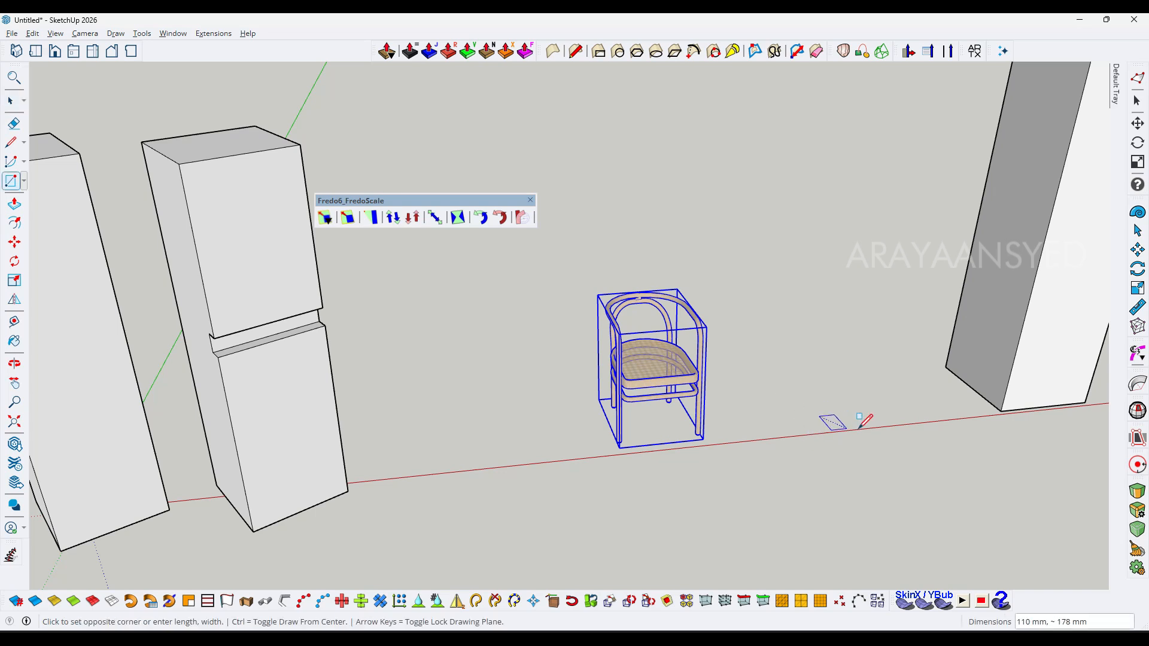
pyautogui.click(896, 424)
pyautogui.press('space')
pyautogui.scroll(1, 871, 425)
# Push/Pull the rectangle upward into a block and pull its front face forward to deepen it.
pyautogui.press('p')
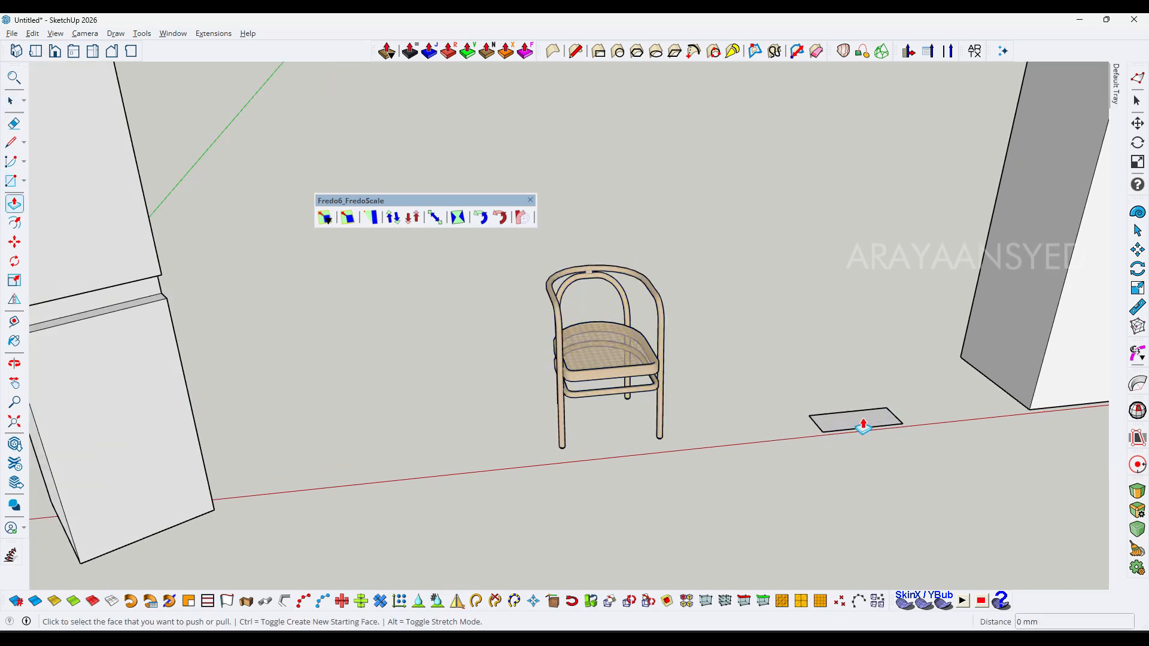
pyautogui.click(866, 421)
pyautogui.click(863, 370)
pyautogui.press('space')
pyautogui.tripleClick(864, 372)
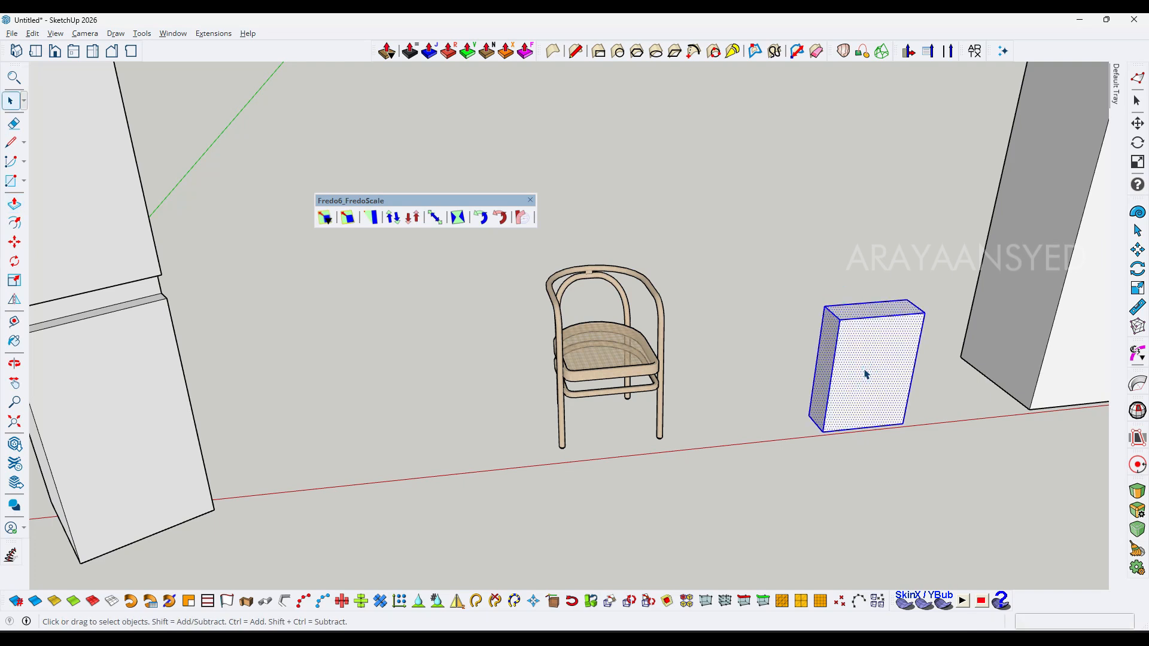
pyautogui.click(864, 373)
pyautogui.press('p')
pyautogui.click(864, 368)
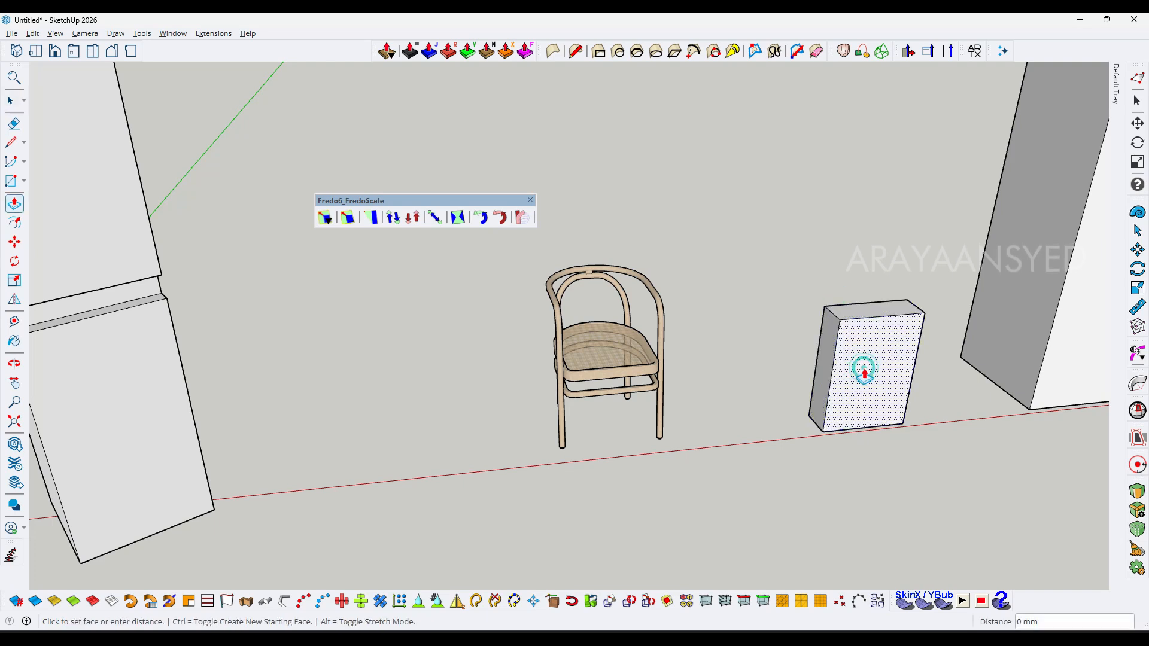
pyautogui.click(882, 402)
pyautogui.press('space')
# Select all of the new block's geometry and make it a group.
pyautogui.tripleClick(886, 403)
pyautogui.hotkey('ctrl', 'g')
pyautogui.scroll(-1, 842, 383)
pyautogui.keyDown('shift'); pyautogui.moveTo(841, 382); pyautogui.dragTo(796, 375, button='middle'); pyautogui.keyUp('shift')
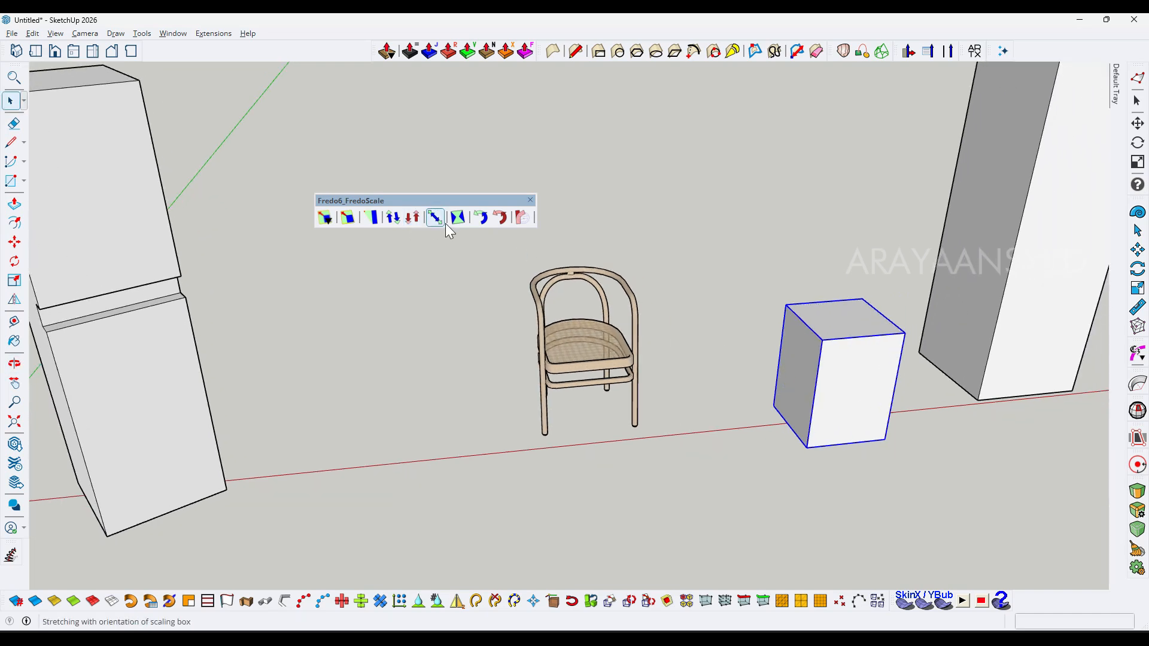
# Try Planar Shearing (Free) on the new block from the middle of its front top edge, and undo it.
pyautogui.click(412, 217)
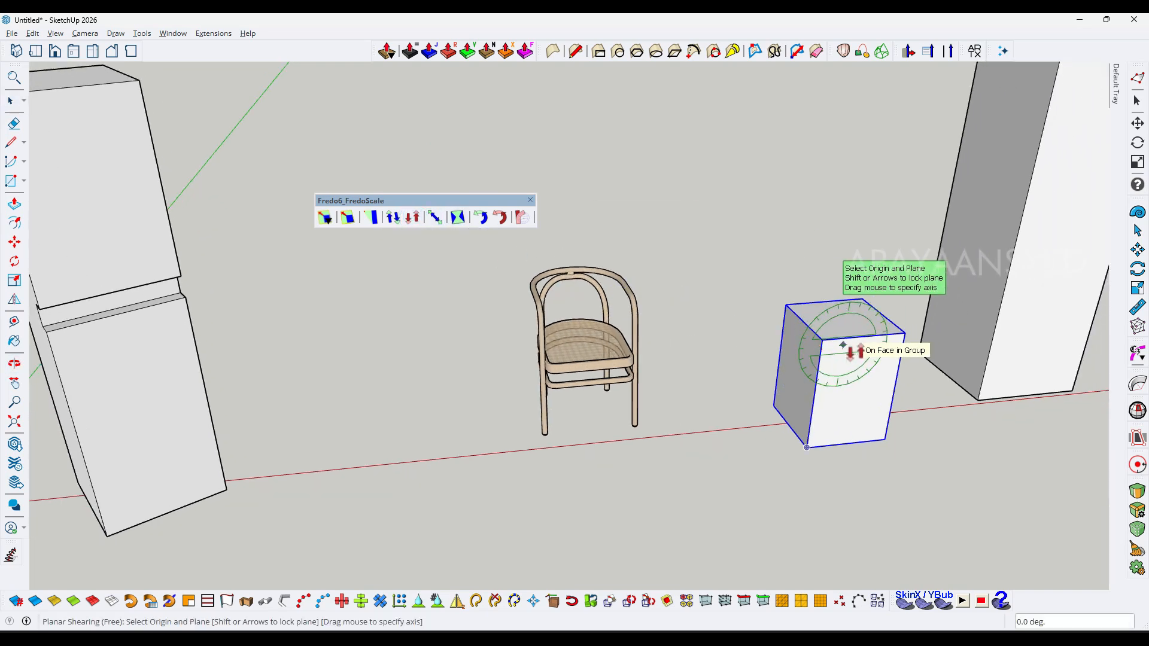
pyautogui.click(864, 337)
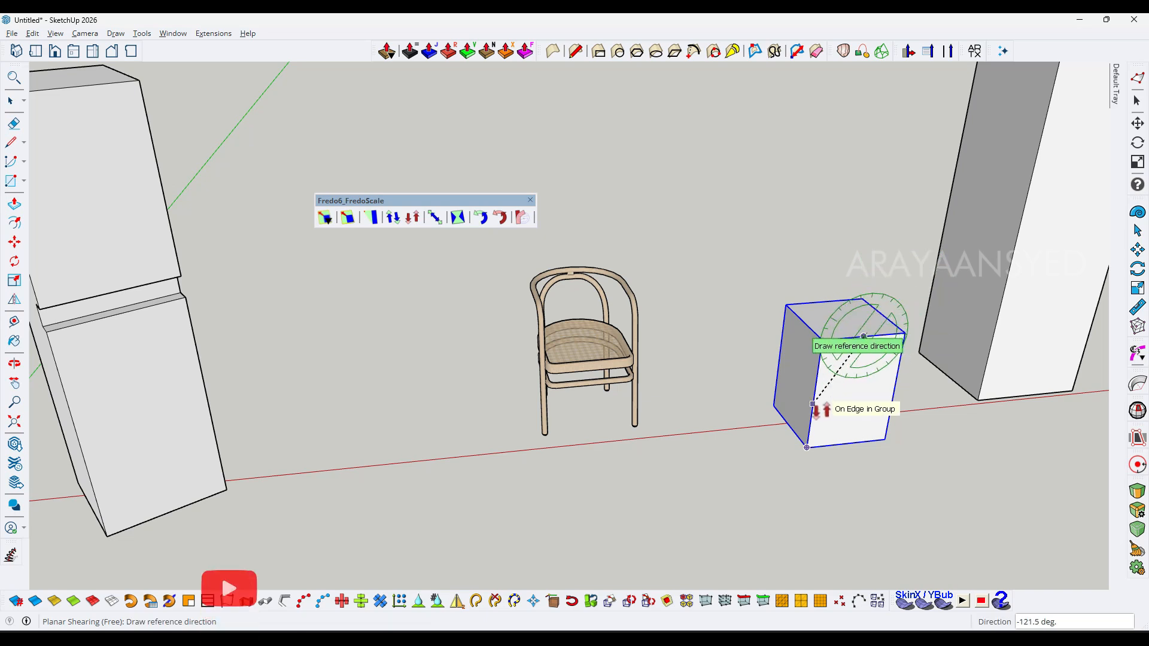
pyautogui.click(847, 443)
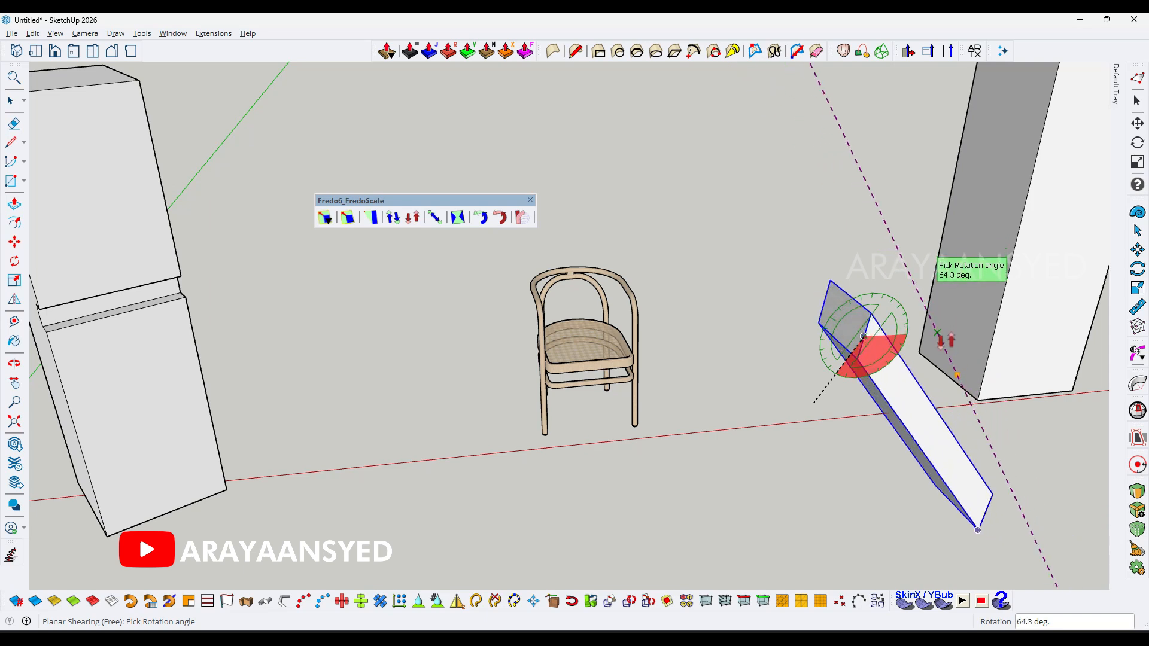
pyautogui.click(869, 361)
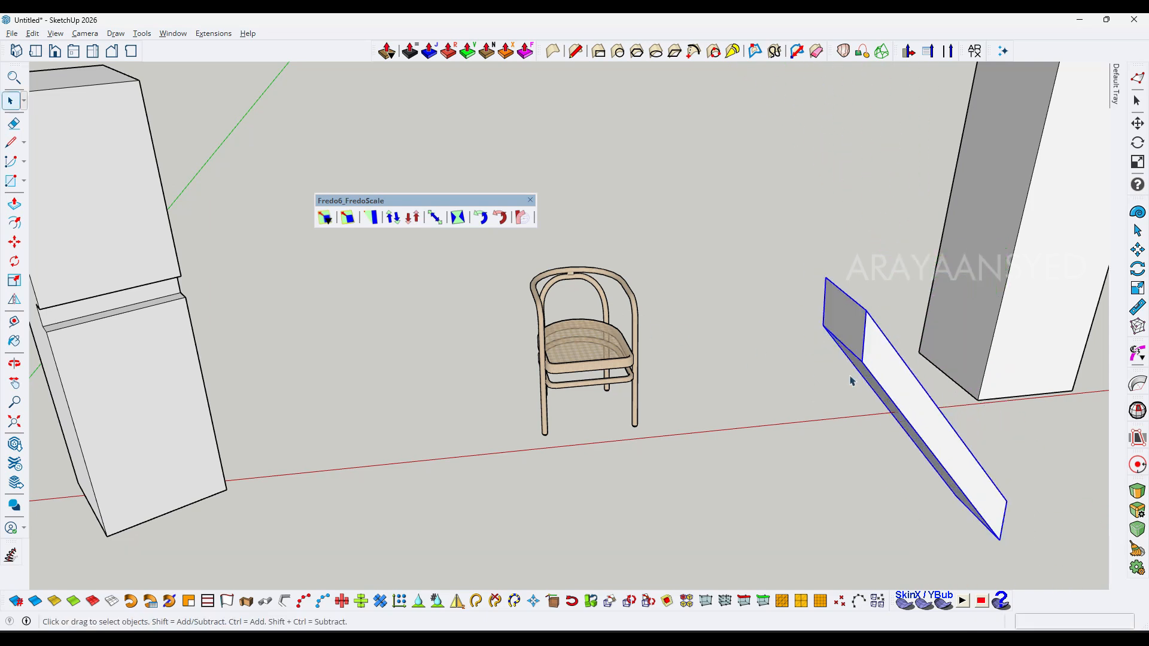
pyautogui.hotkey('ctrl', 'z')
pyautogui.moveTo(850, 383); pyautogui.dragTo(807, 379, button='middle')
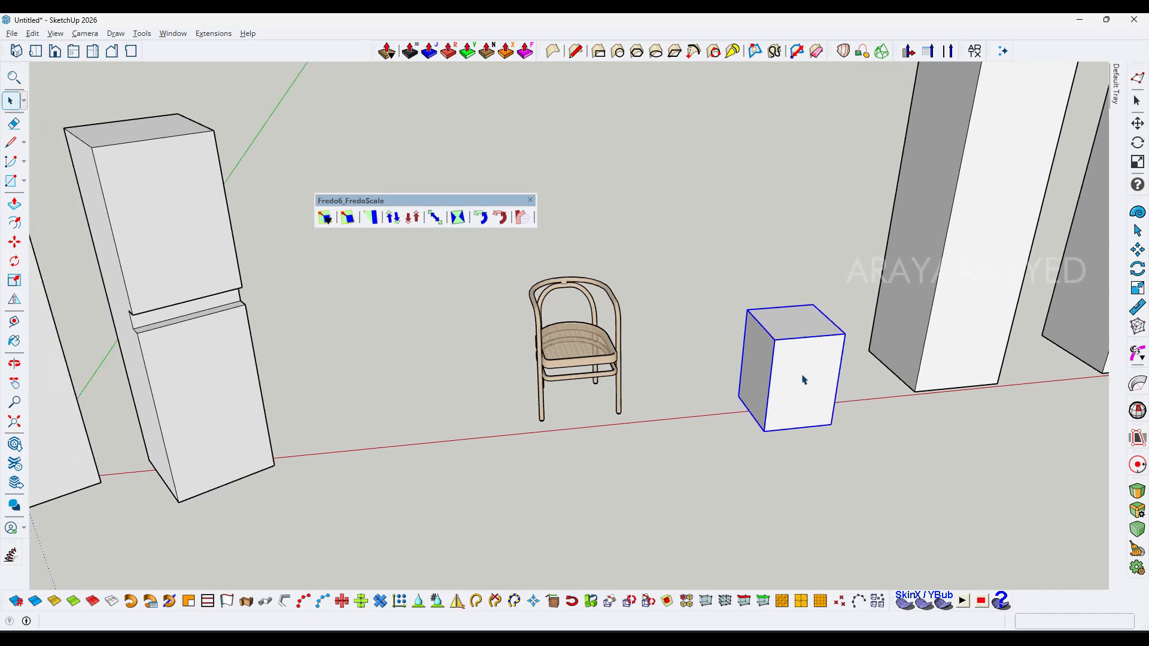
pyautogui.click(392, 217)
pyautogui.press('space')
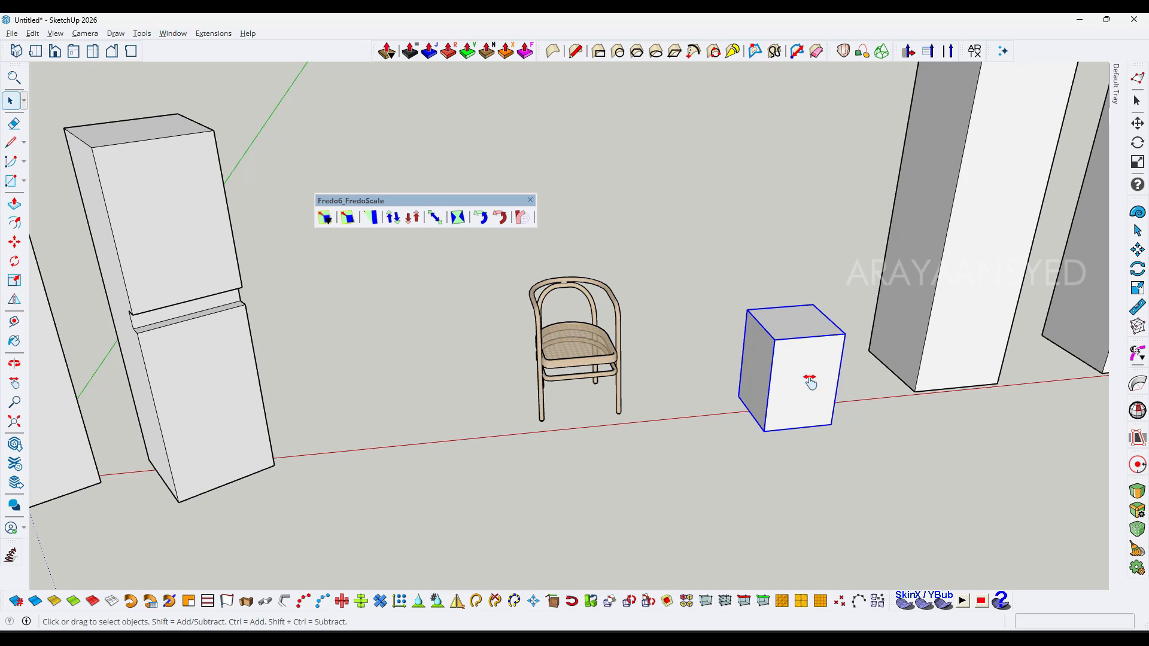
pyautogui.moveTo(806, 380); pyautogui.dragTo(795, 390, button='middle')
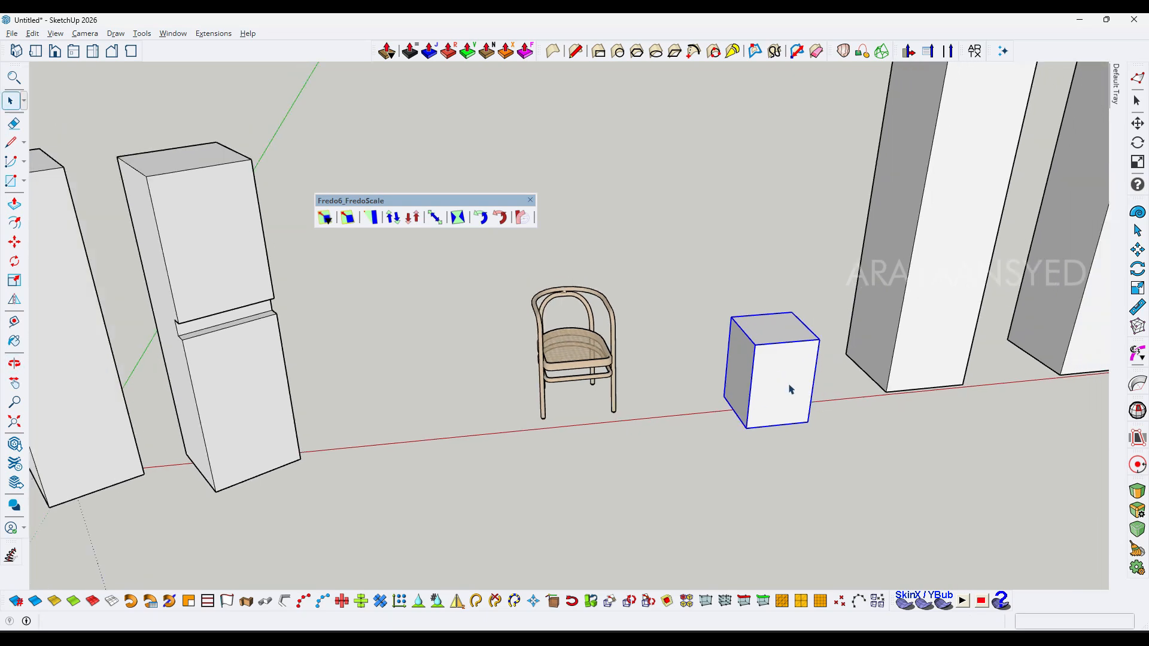
pyautogui.click(435, 217)
pyautogui.keyDown('shift'); pyautogui.moveTo(641, 333); pyautogui.dragTo(833, 371, button='middle'); pyautogui.keyUp('shift')
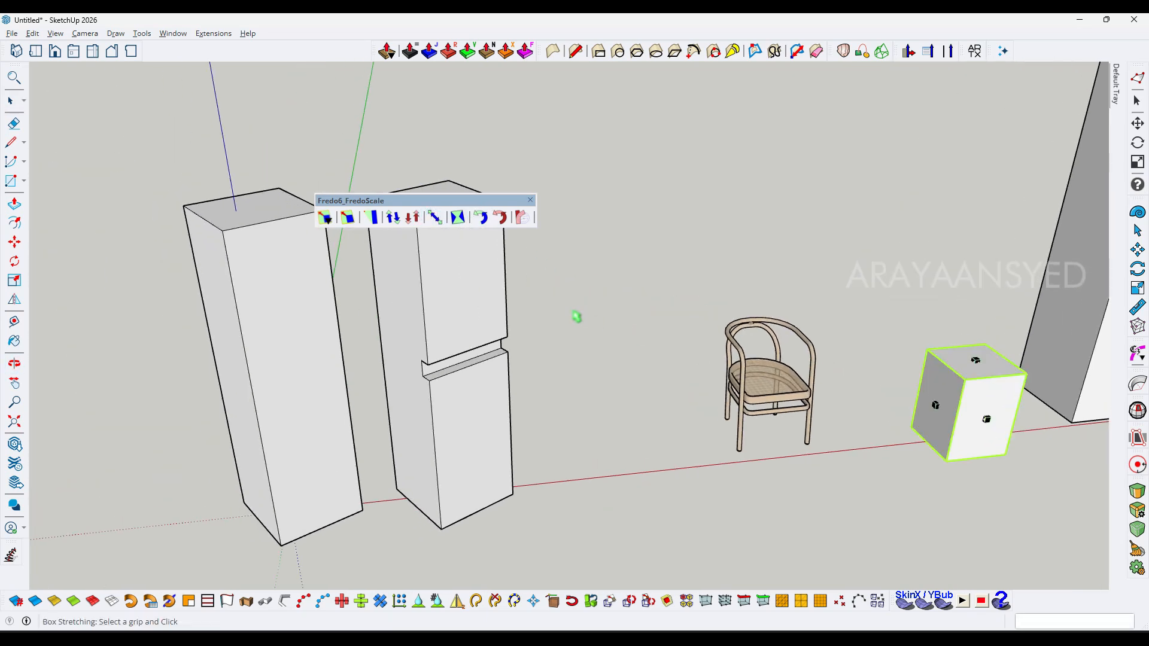
pyautogui.keyDown('shift'); pyautogui.moveTo(576, 316); pyautogui.dragTo(769, 389, button='middle'); pyautogui.keyUp('shift')
pyautogui.press('space')
# Select the tall box with the notch in its front, beside the plain tall box.
pyautogui.click(611, 335)
pyautogui.scroll(3, 610, 338)
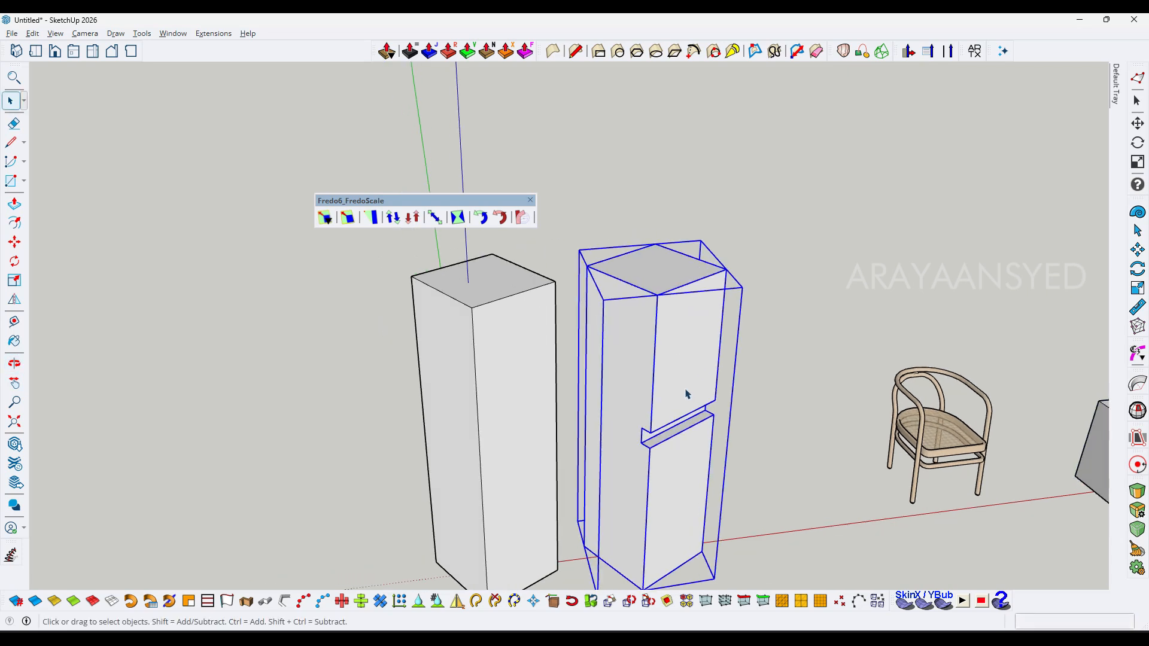
pyautogui.keyDown('shift'); pyautogui.moveTo(662, 412); pyautogui.dragTo(639, 412, button='middle'); pyautogui.keyUp('shift')
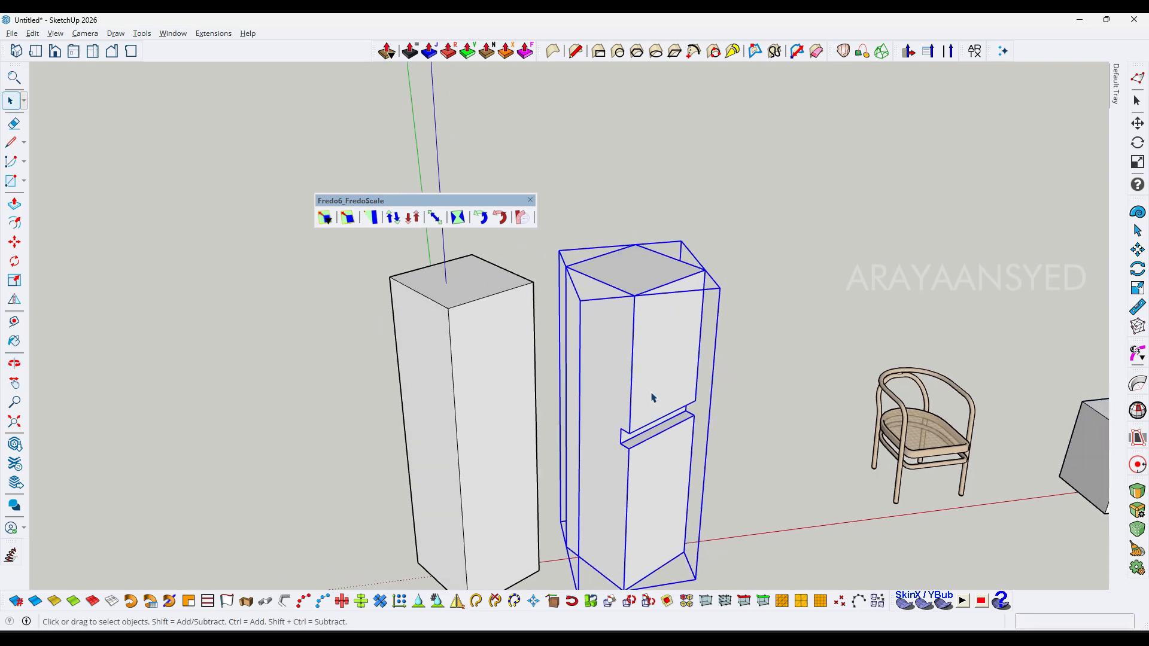
pyautogui.moveTo(665, 285); pyautogui.dragTo(665, 270, button='middle')
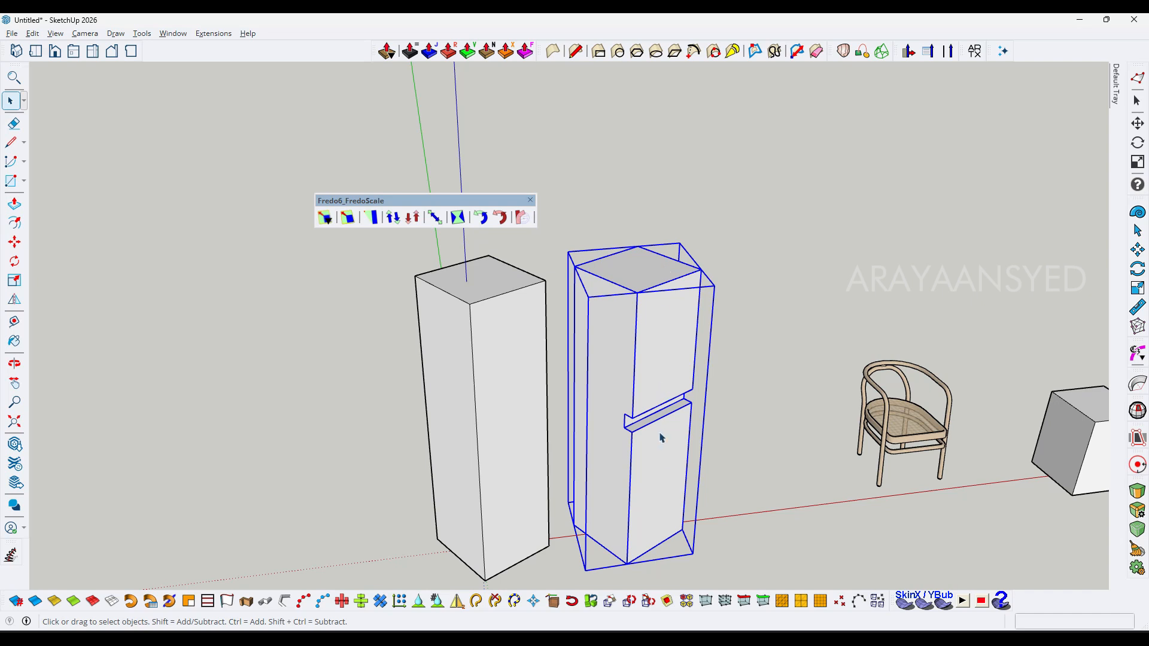
pyautogui.keyDown('shift'); pyautogui.moveTo(658, 490); pyautogui.dragTo(614, 484, button='middle'); pyautogui.keyUp('shift')
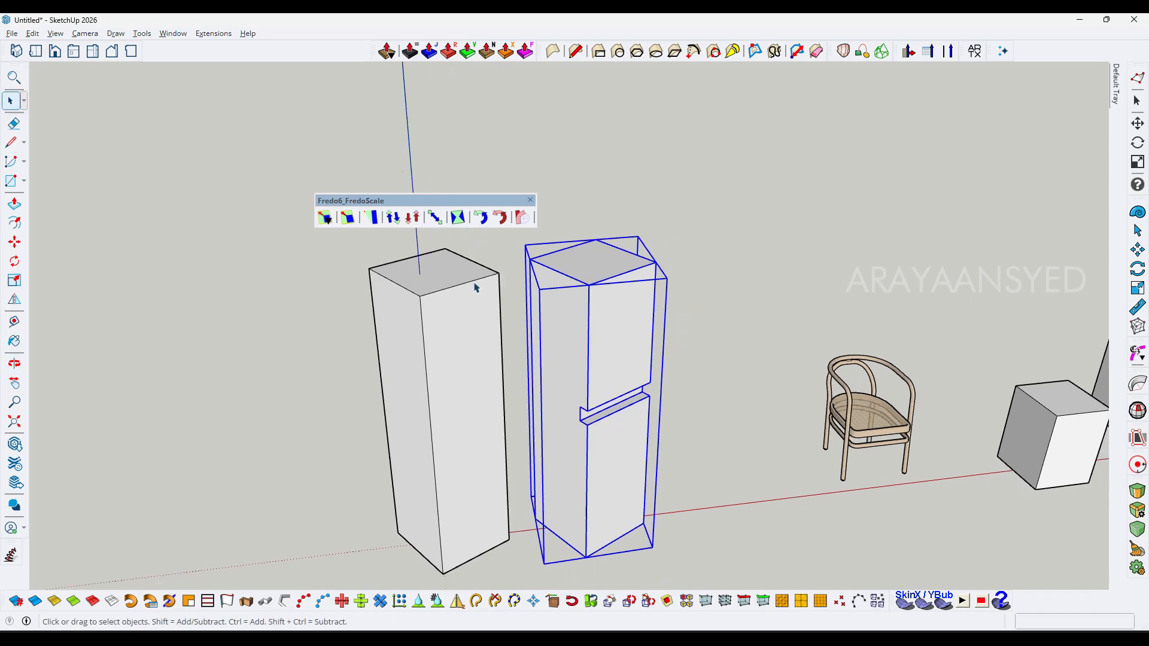
pyautogui.click(435, 218)
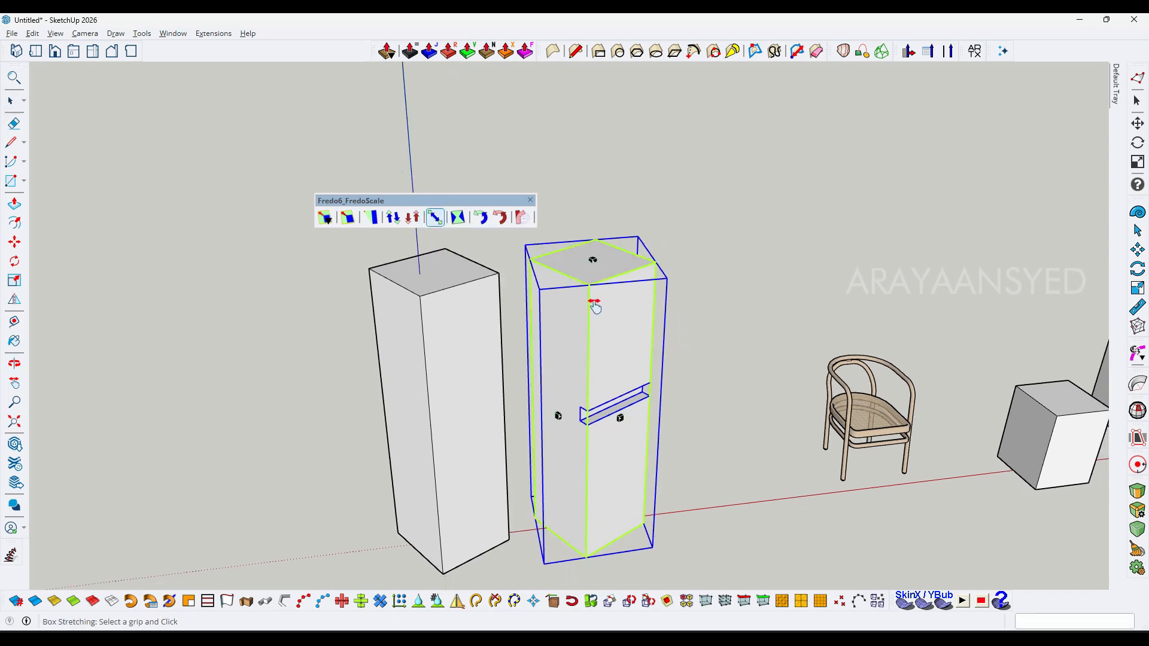
pyautogui.keyDown('shift'); pyautogui.moveTo(594, 306); pyautogui.dragTo(610, 305, button='middle'); pyautogui.keyUp('shift')
pyautogui.press('space')
pyautogui.click(592, 278)
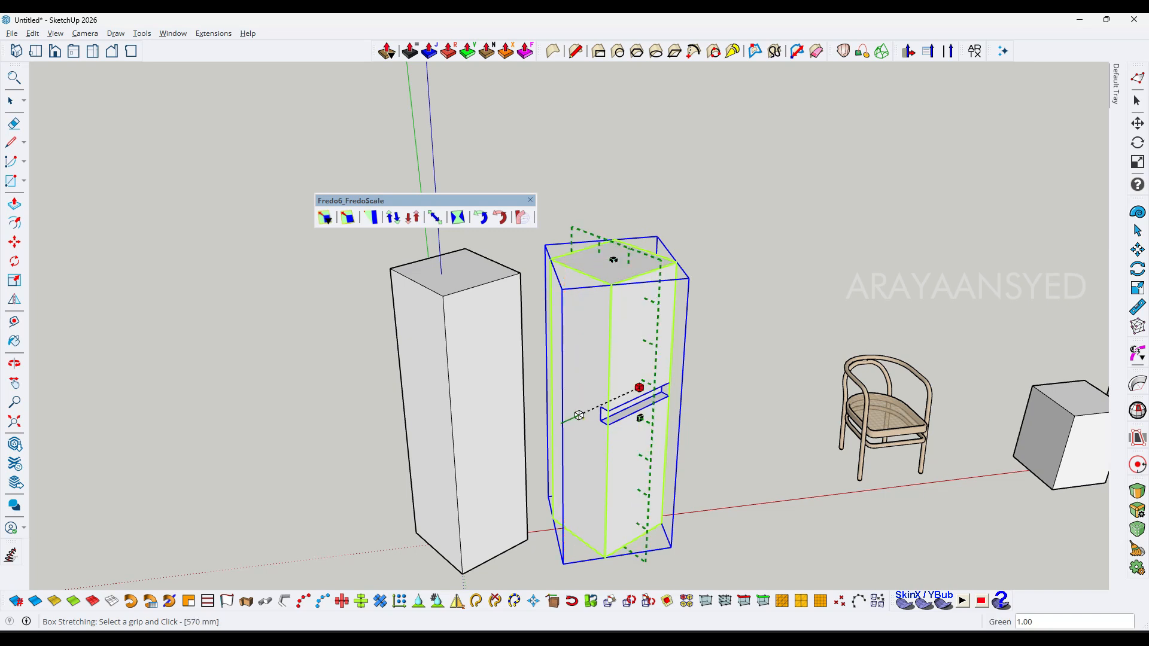
pyautogui.moveTo(629, 421); pyautogui.dragTo(867, 473, button='middle')
pyautogui.press('space')
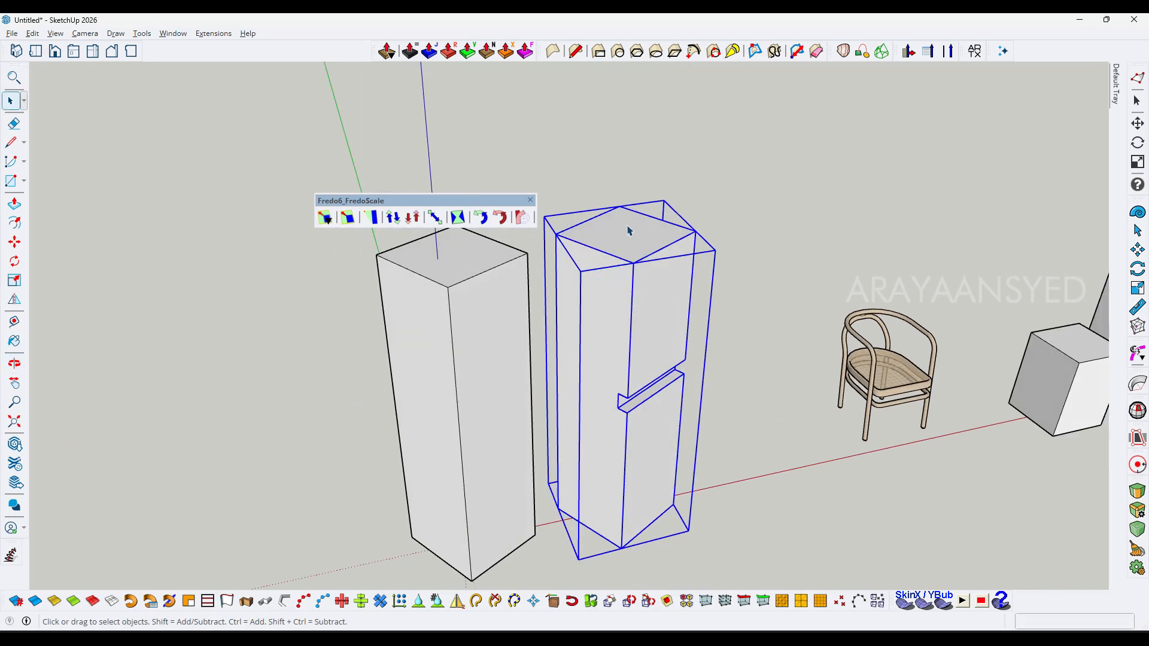
# Stretch the notched box upward from its top face with Box Stretching, to about 1.13 times its height.
pyautogui.click(435, 217)
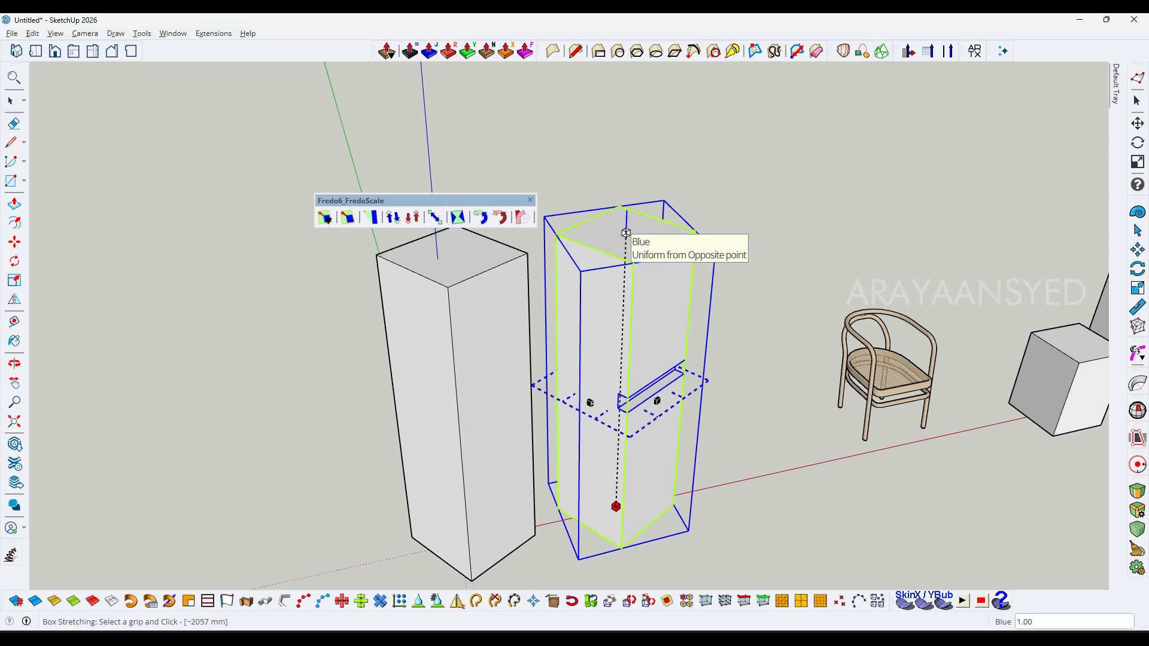
pyautogui.click(625, 233)
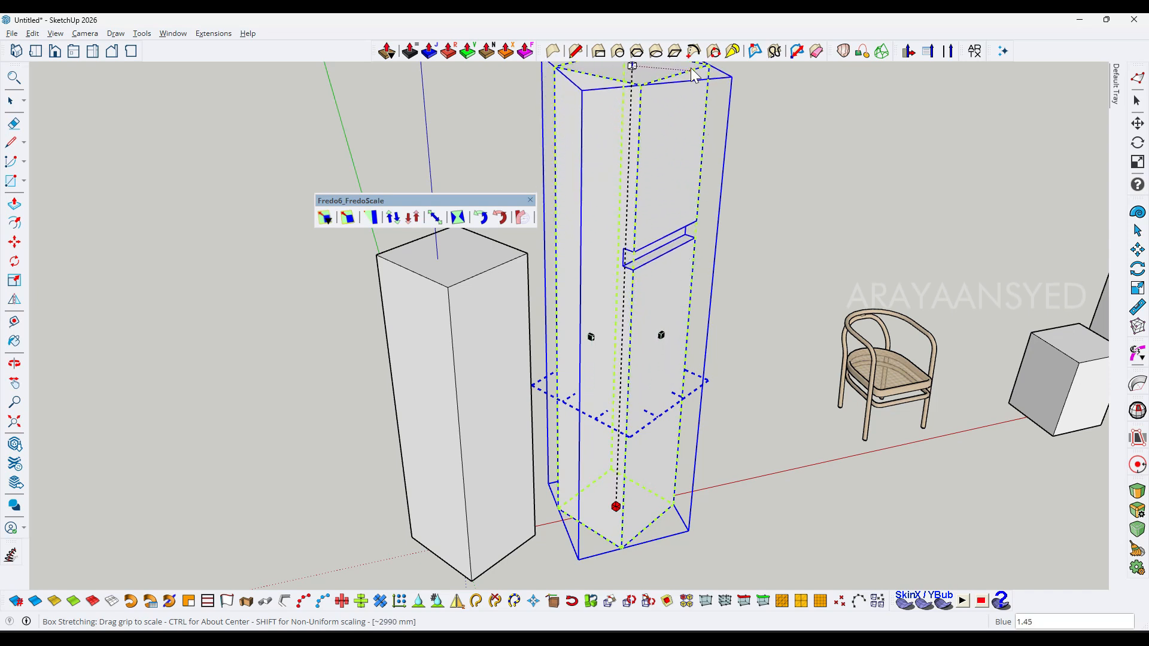
pyautogui.click(685, 234)
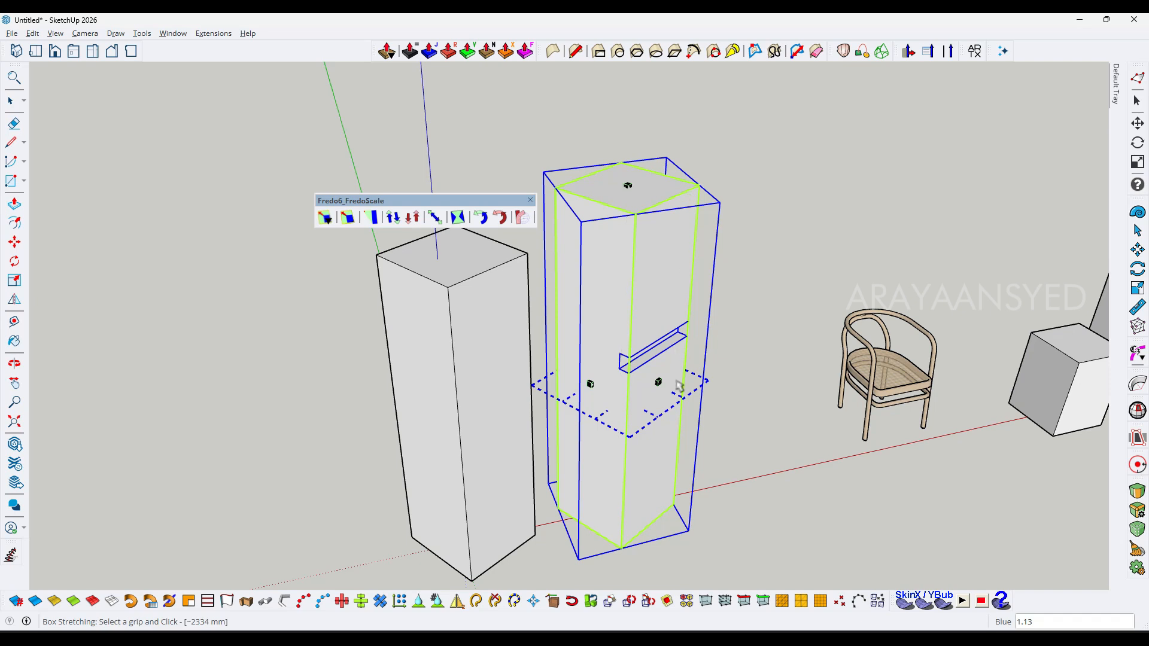
# Place the stretching plane above the notch and stretch the box's upper part further upward, keeping the notch intact.
pyautogui.click(666, 424)
pyautogui.click(682, 328)
pyautogui.click(630, 181)
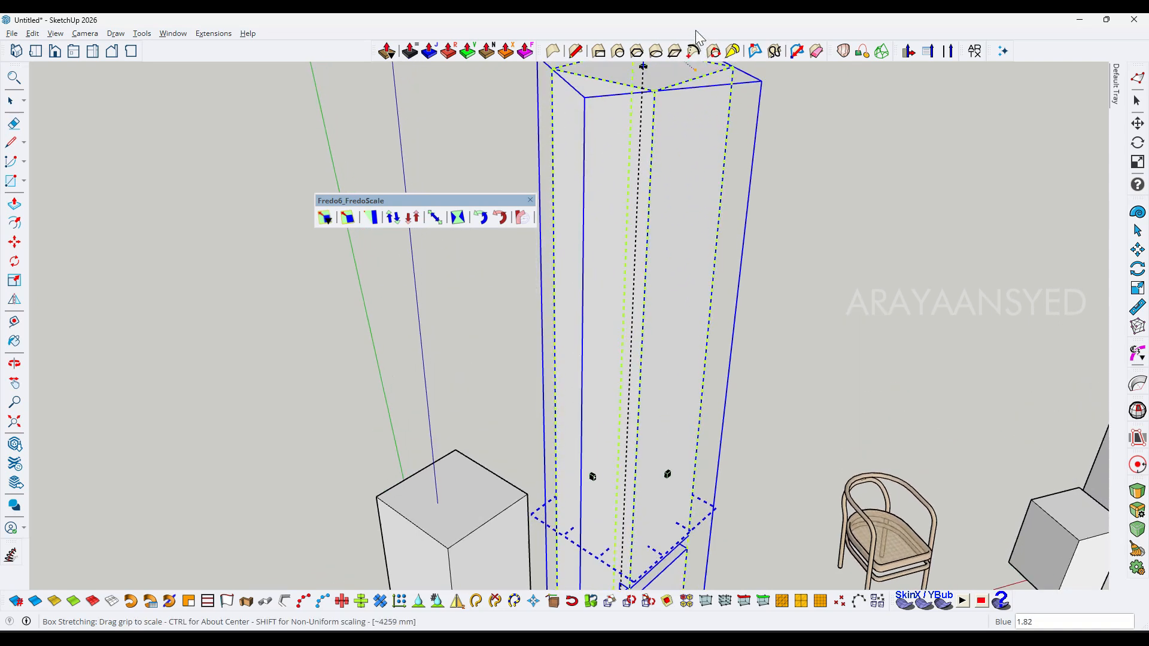
pyautogui.scroll(-5, 691, 332)
pyautogui.scroll(8, 682, 327)
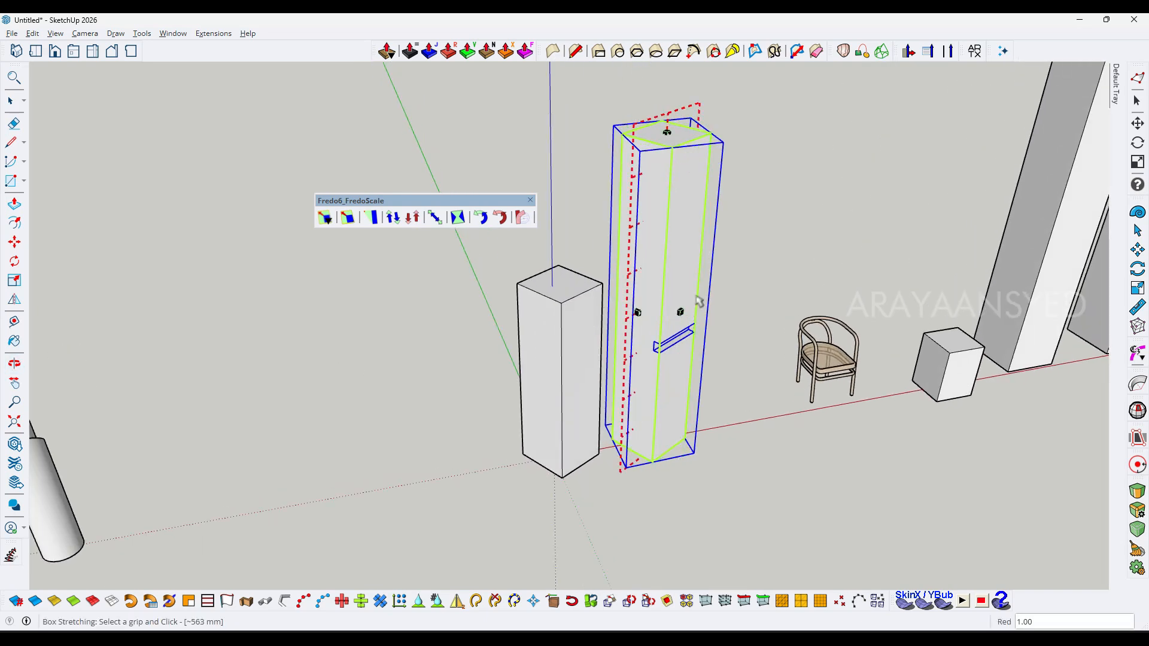
pyautogui.moveTo(681, 327); pyautogui.dragTo(666, 325, button='middle')
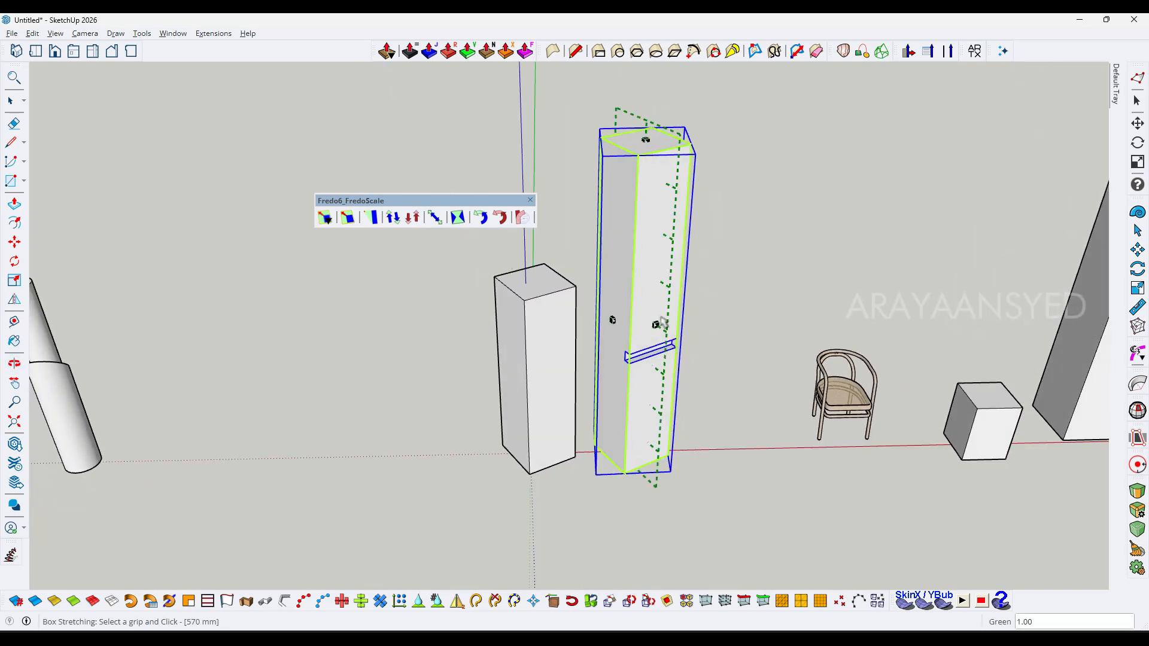
pyautogui.press('space')
# Open the notched box's group for editing and select the short vertical edge at the notch's outer end.
pyautogui.scroll(10, 622, 341)
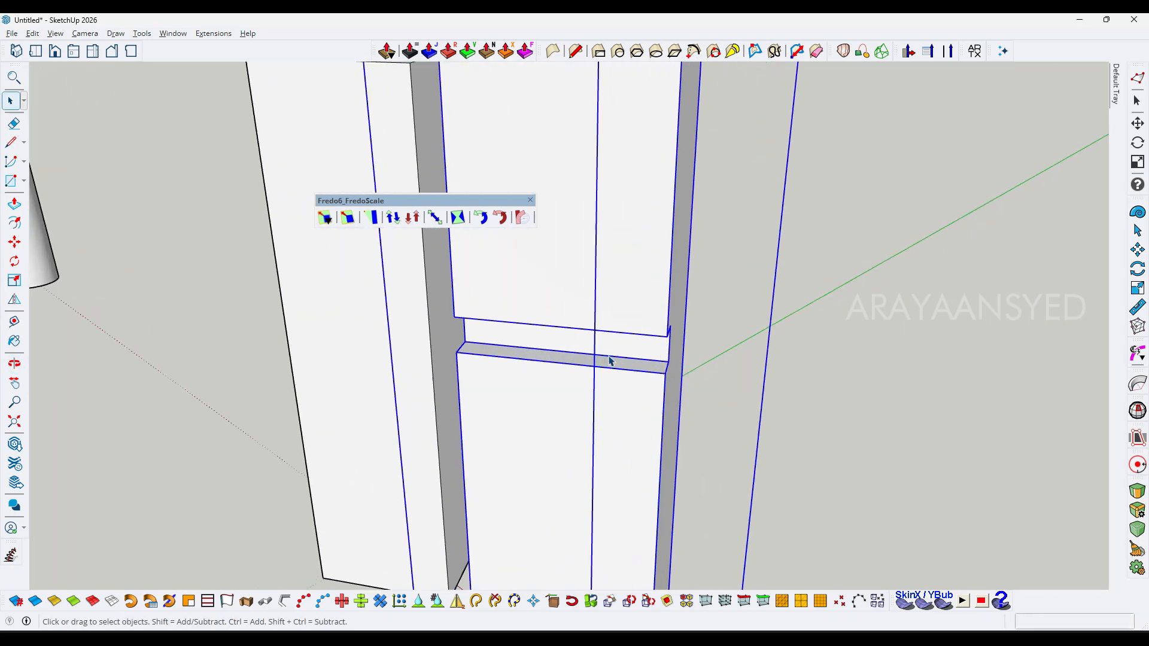
pyautogui.scroll(3, 609, 360)
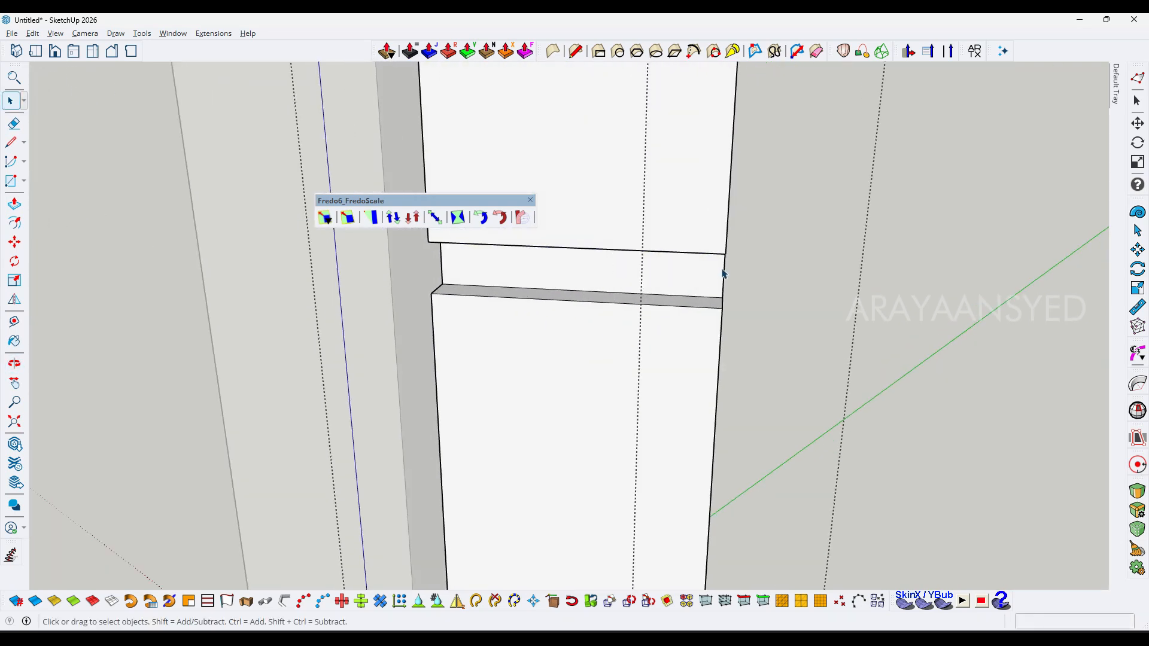
pyautogui.moveTo(722, 272); pyautogui.dragTo(738, 250, button='middle')
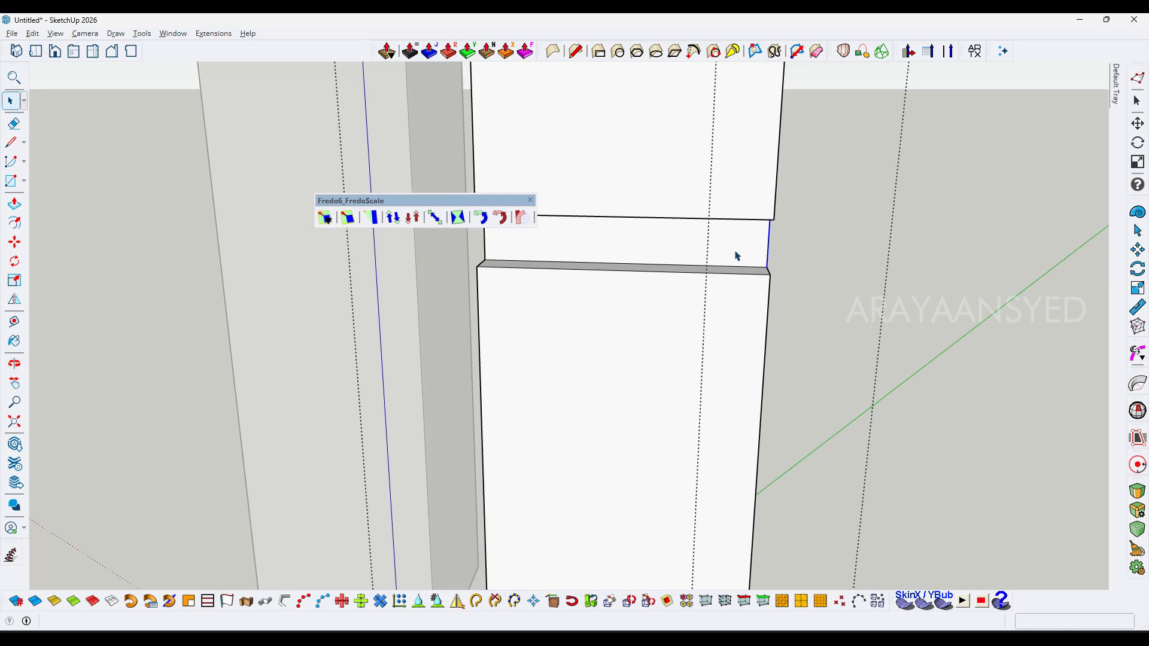
pyautogui.press('m')
pyautogui.click(767, 250)
pyautogui.press('ctrl')
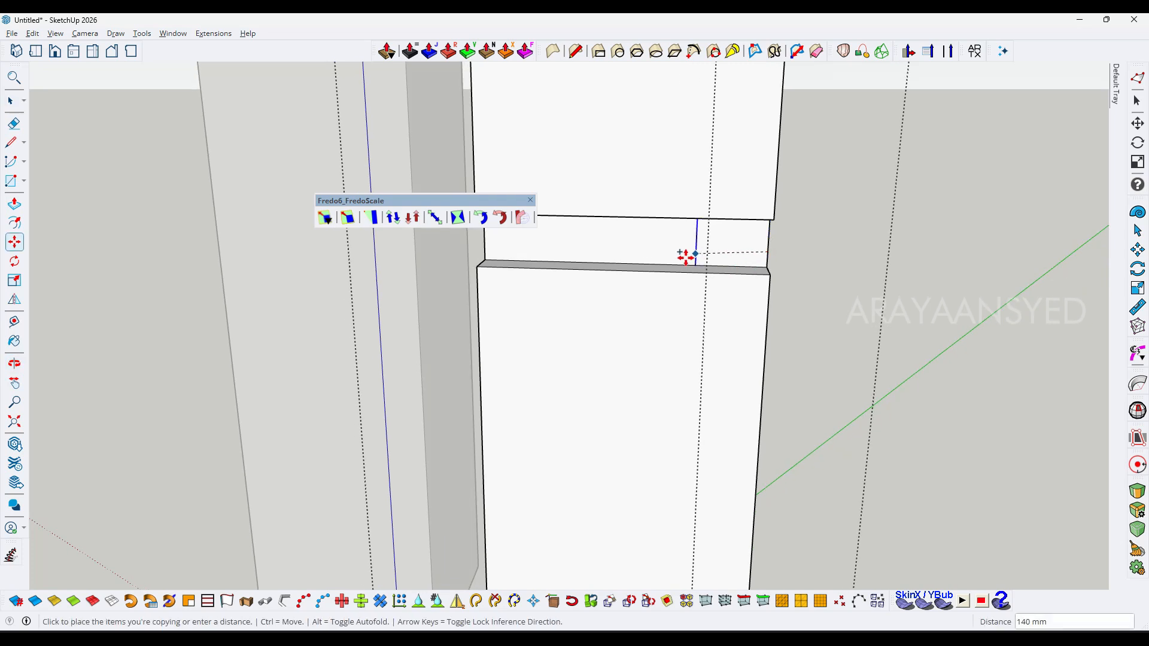
pyautogui.press('space')
# Draw a vertical line across the notch's back face, from its upper to its lower edge, near one end.
pyautogui.moveTo(687, 248)
pyautogui.mouseDown(button='middle')
pyautogui.moveTo(747, 248)
pyautogui.moveTo(691, 215)
pyautogui.moveTo(676, 149)
pyautogui.mouseUp(button='middle')
pyautogui.press('l')
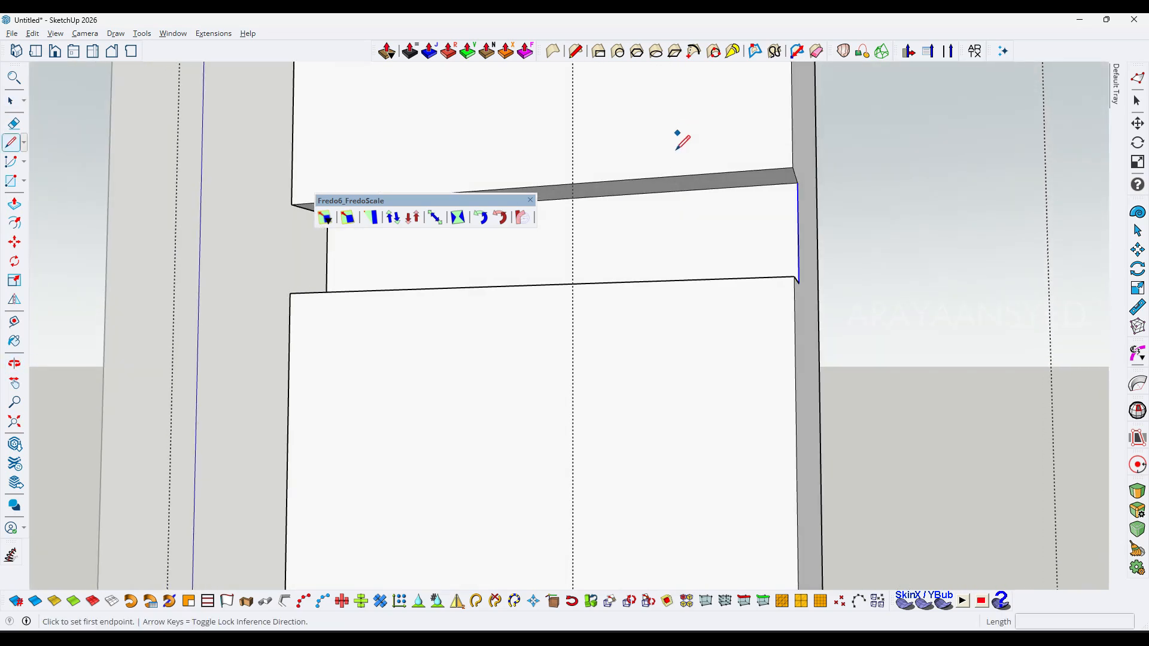
pyautogui.click(671, 190)
pyautogui.moveTo(672, 203); pyautogui.dragTo(691, 262, button='middle')
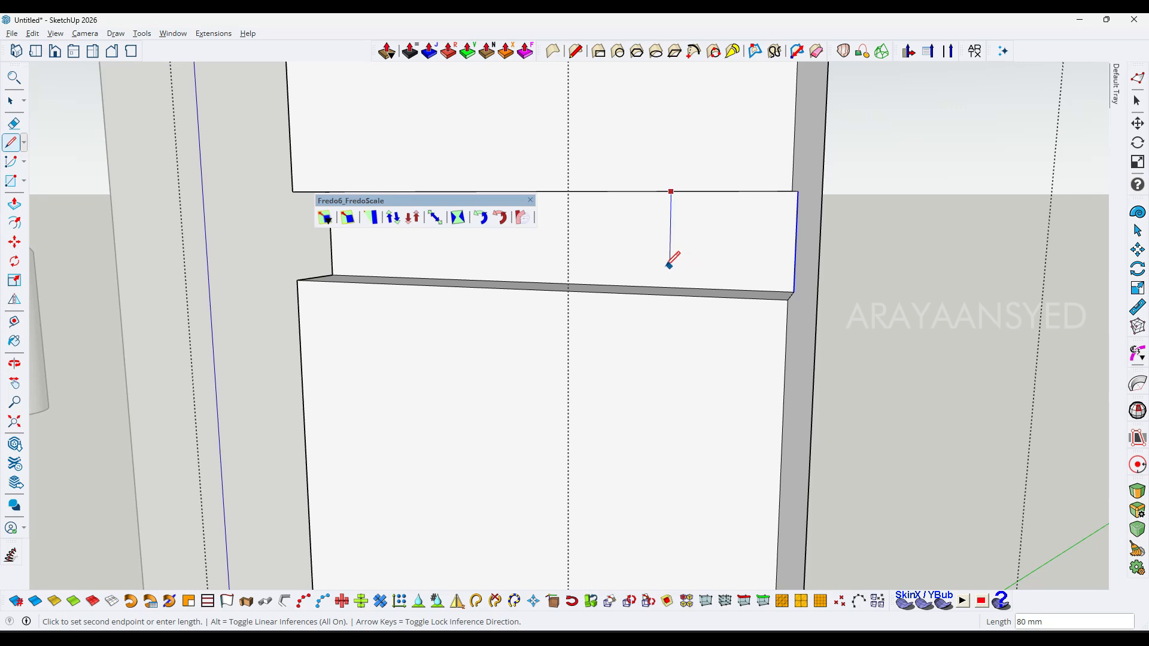
pyautogui.click(669, 284)
pyautogui.press('space')
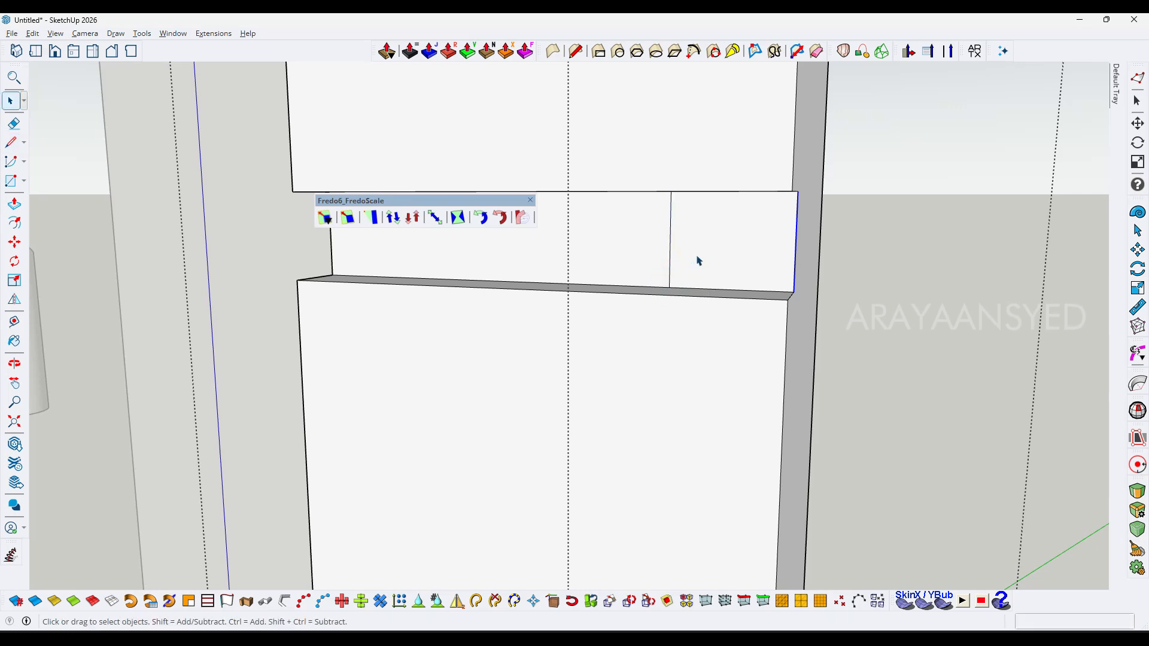
# Push/Pull the small end section of the notch's back face outward until it is flush with the box front.
pyautogui.press('p')
pyautogui.click(711, 249)
pyautogui.click(726, 316)
pyautogui.press('space')
pyautogui.scroll(-5, 727, 316)
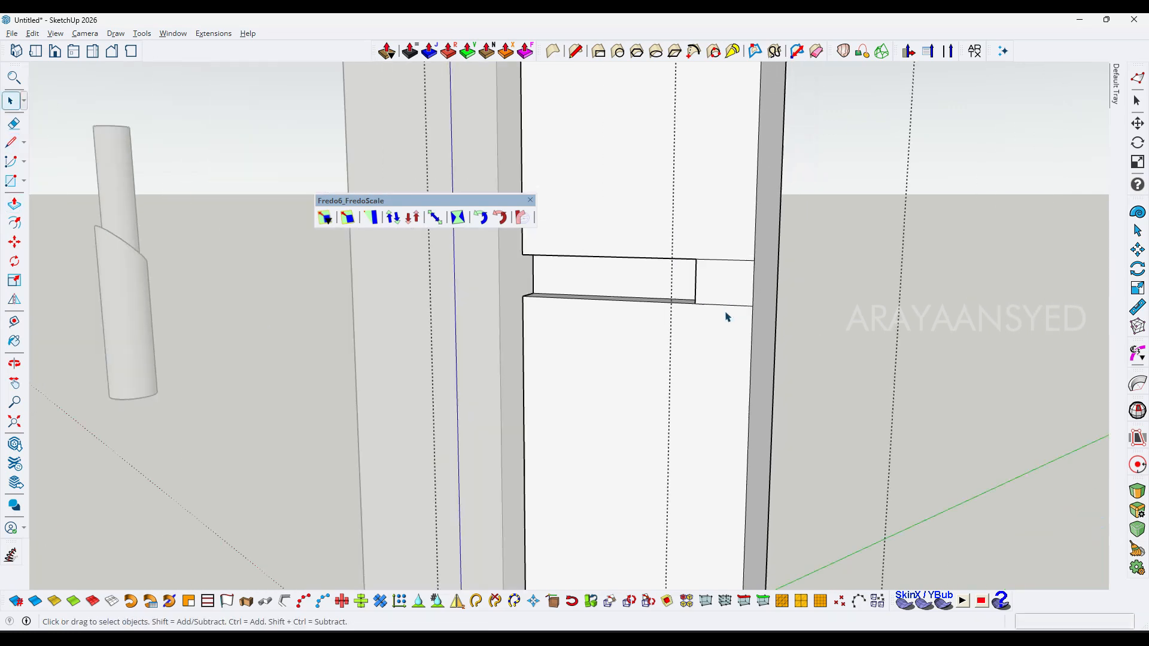
# Select all of the box's geometry and remove the leftover coplanar edges beside the shortened notch.
pyautogui.moveTo(727, 315); pyautogui.dragTo(797, 336, button='middle')
pyautogui.scroll(3, 798, 339)
pyautogui.tripleClick(787, 337)
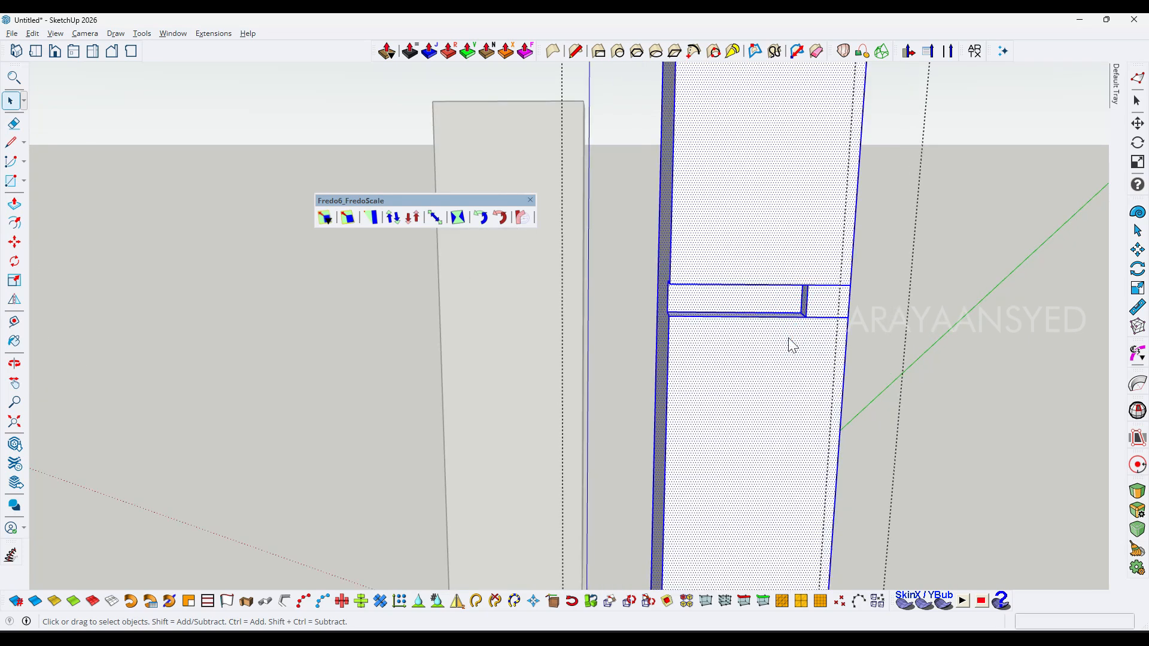
pyautogui.rightClick(788, 338)
pyautogui.press('Escape')
pyautogui.click(785, 359)
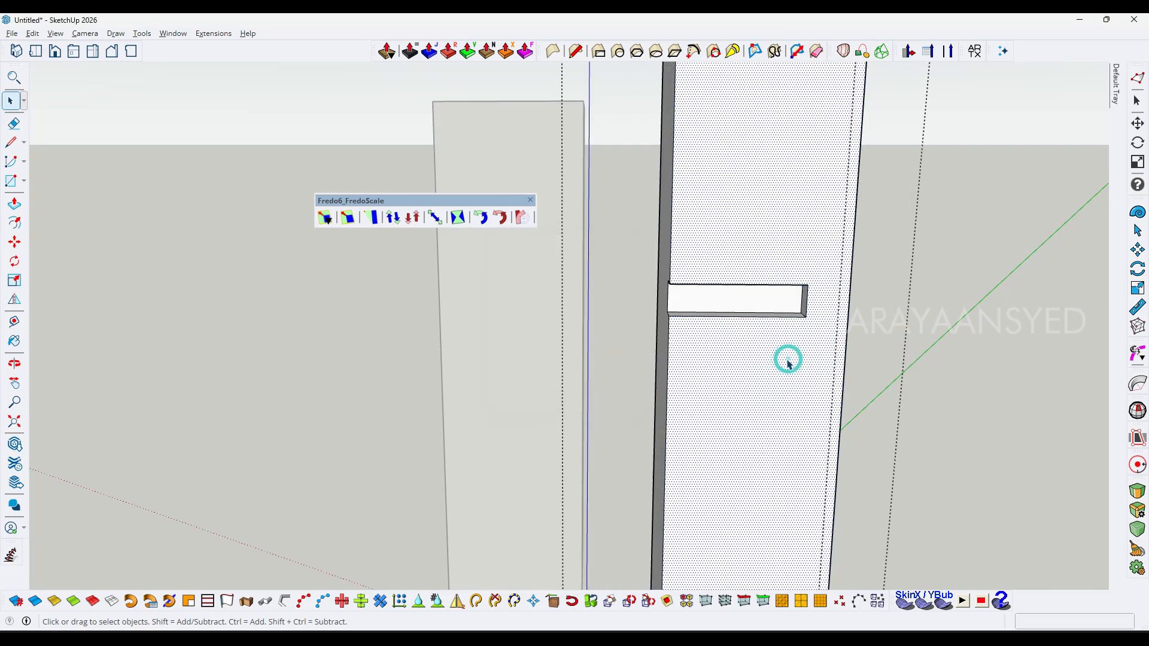
# Close the group and select the tall notched box as a whole.
pyautogui.scroll(-3, 785, 361)
pyautogui.scroll(-3, 785, 360)
pyautogui.click(744, 375)
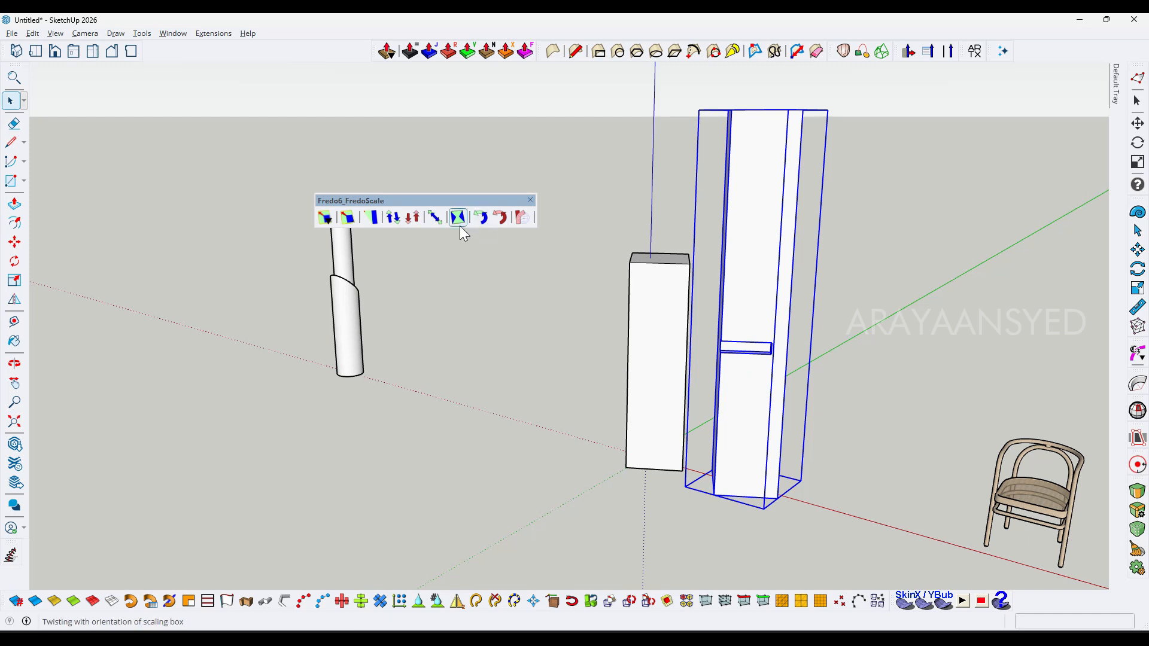
pyautogui.click(437, 222)
pyautogui.moveTo(790, 390); pyautogui.dragTo(776, 364, button='middle')
pyautogui.press('space')
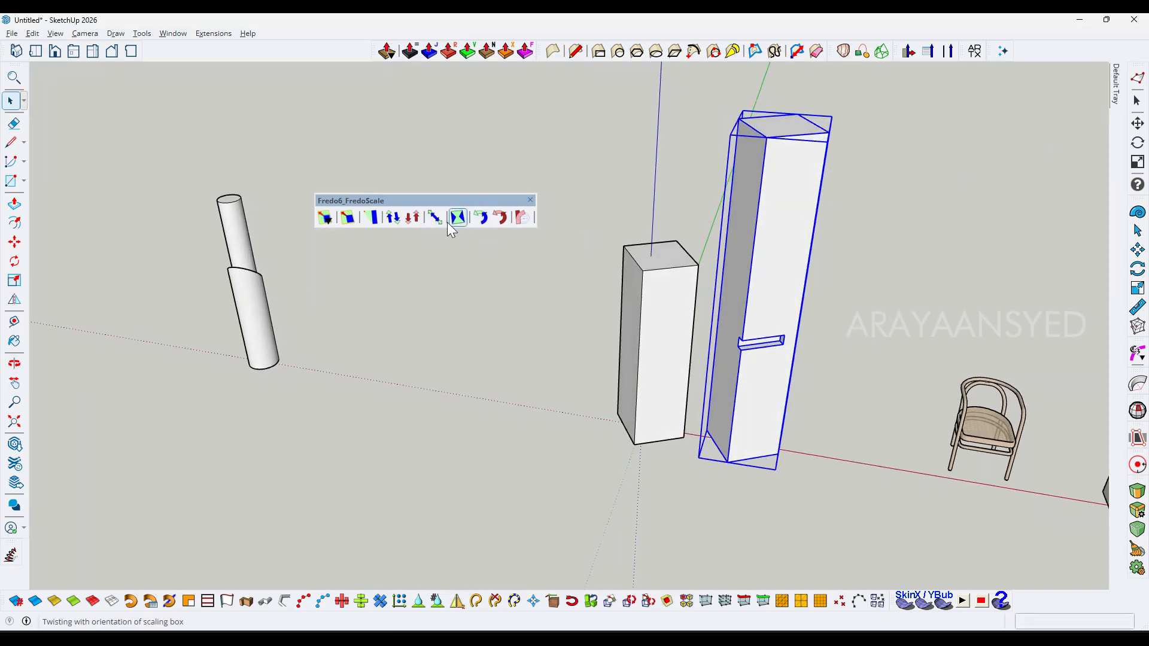
# Try widening the notched box from its side face with Box Stretching, and undo it.
pyautogui.click(481, 217)
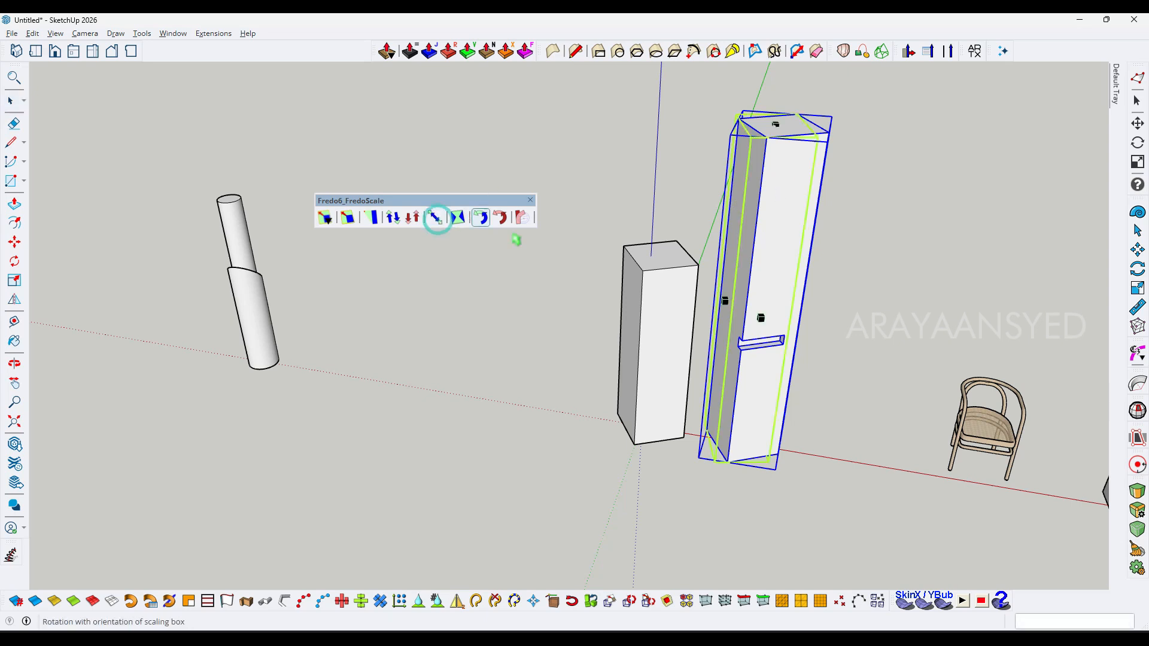
pyautogui.moveTo(724, 300); pyautogui.dragTo(609, 339)
pyautogui.moveTo(886, 357); pyautogui.dragTo(788, 402, button='middle')
pyautogui.hotkey('ctrl', 'z')
pyautogui.press('space')
# Explode the notched box's group and make its geometry a new group.
pyautogui.scroll(1, 665, 432)
pyautogui.scroll(3, 816, 370)
pyautogui.moveTo(815, 362)
pyautogui.mouseDown(button='middle')
pyautogui.moveTo(801, 369)
pyautogui.moveTo(897, 421)
pyautogui.moveTo(800, 376)
pyautogui.mouseUp(button='middle')
pyautogui.scroll(-3, 898, 422)
pyautogui.scroll(-3, 800, 377)
pyautogui.scroll(-1, 795, 378)
pyautogui.scroll(1, 796, 380)
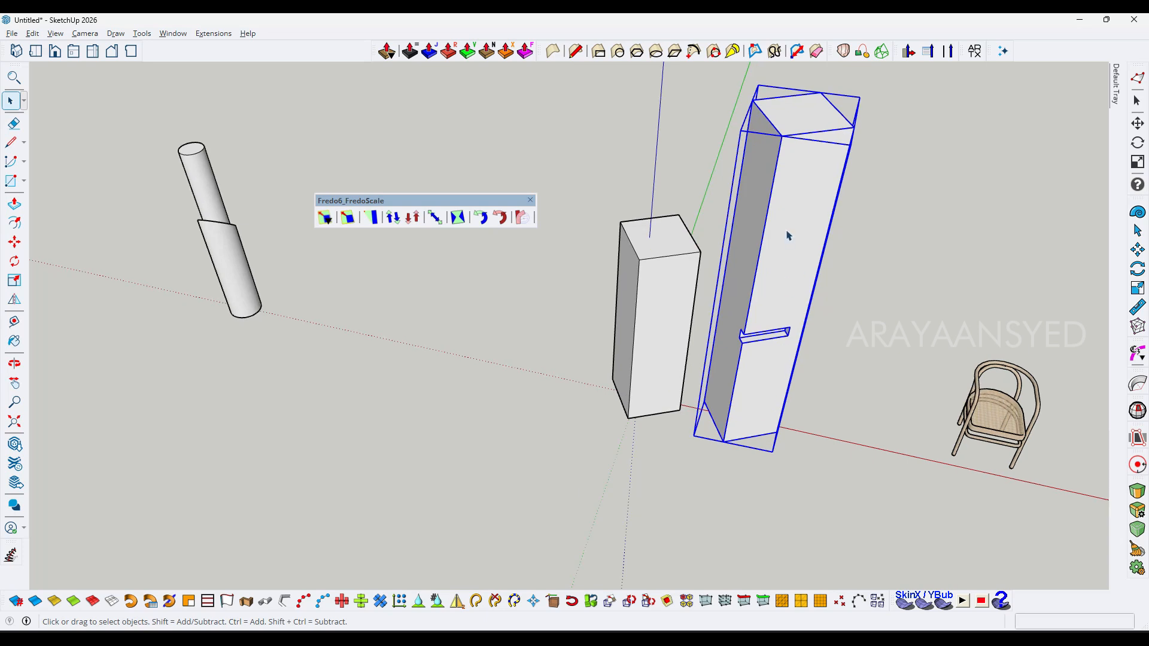
pyautogui.rightClick(785, 229)
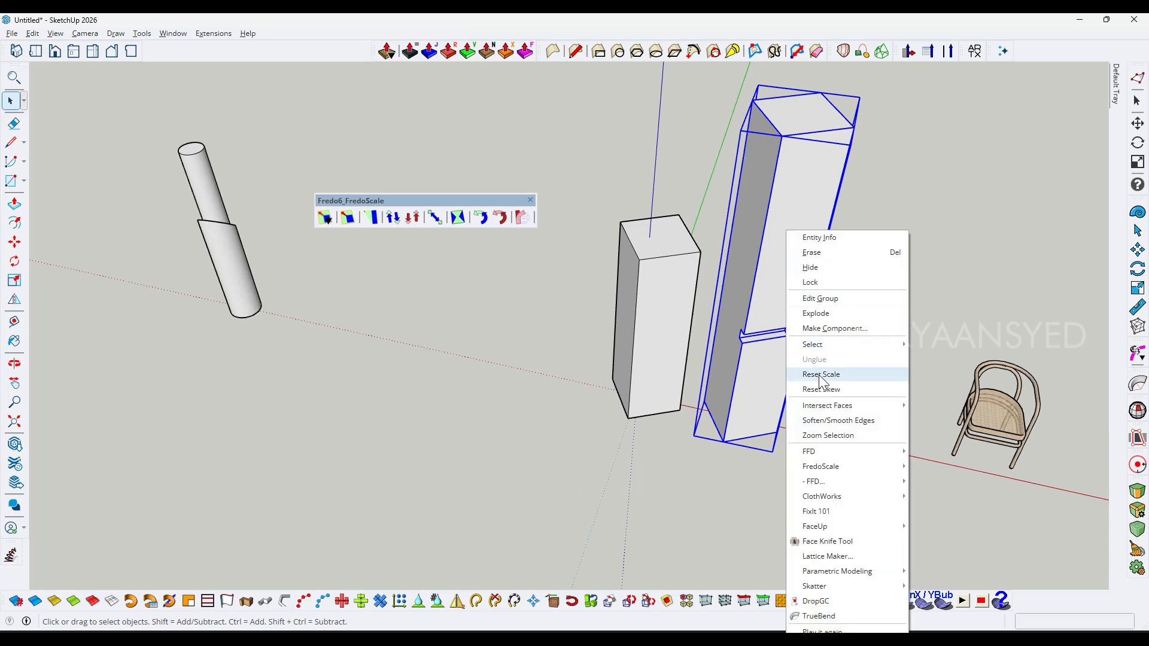
pyautogui.click(815, 313)
pyautogui.rightClick(776, 453)
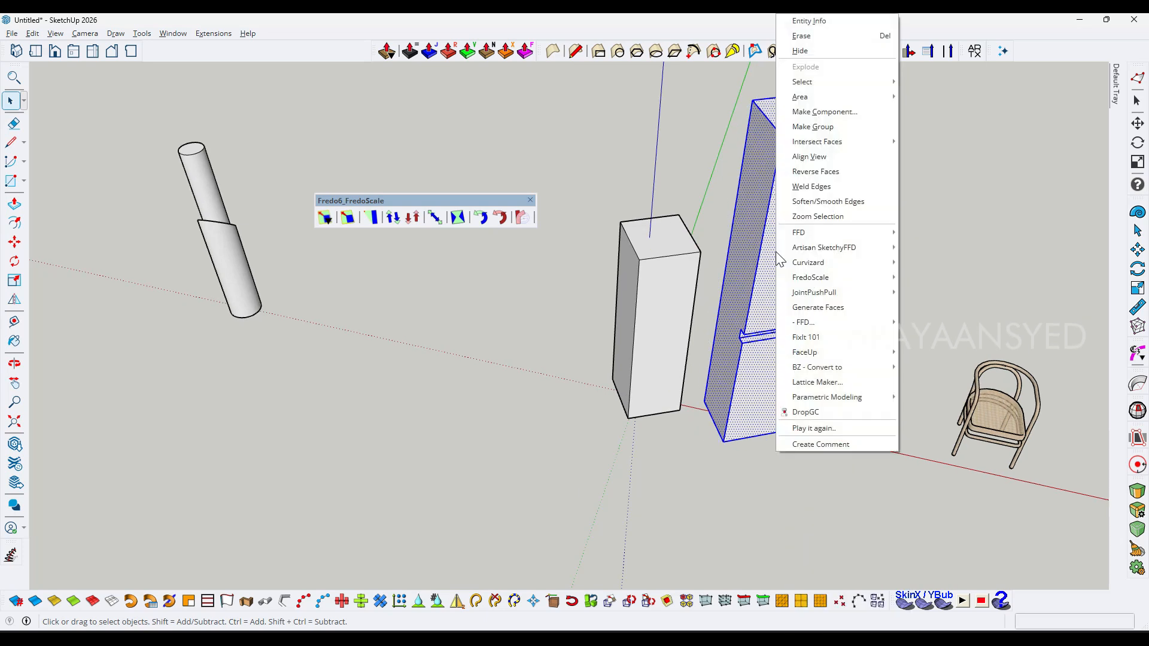
pyautogui.click(815, 127)
# Select all the connected faces and edges of the notched box.
pyautogui.moveTo(788, 257); pyautogui.dragTo(670, 256, button='middle')
pyautogui.click(671, 258)
pyautogui.scroll(3, 733, 452)
pyautogui.moveTo(734, 452); pyautogui.dragTo(755, 409, button='middle')
pyautogui.press('space')
pyautogui.click(756, 407)
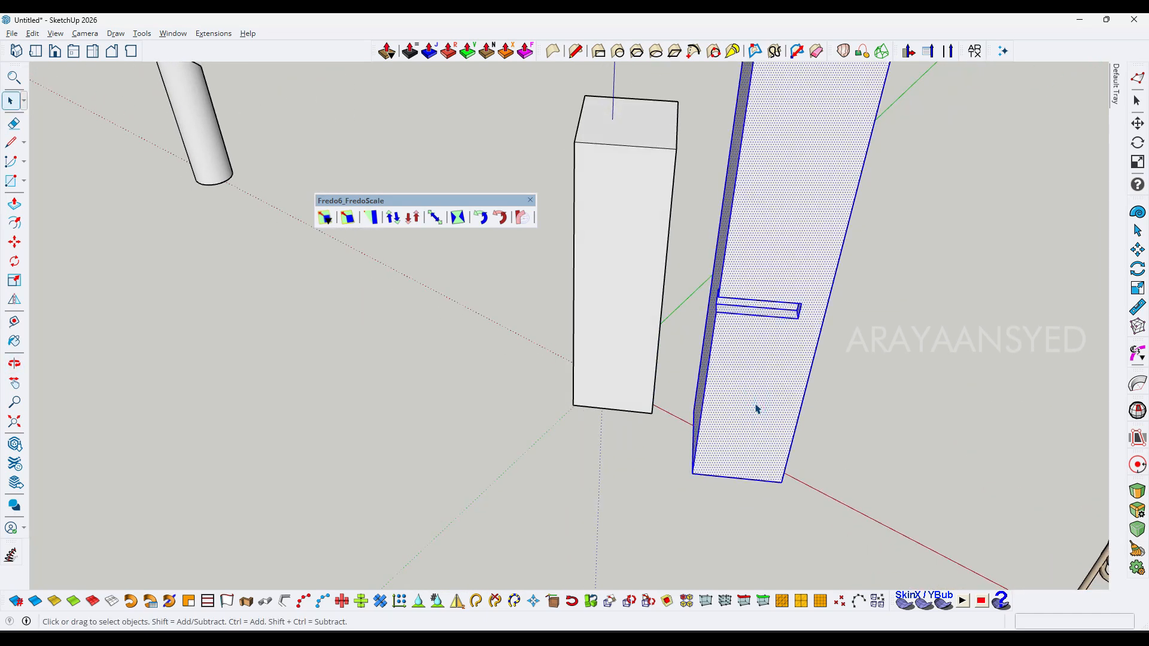
pyautogui.click(756, 409)
pyautogui.click(738, 436)
pyautogui.press('q')
pyautogui.scroll(1, 742, 449)
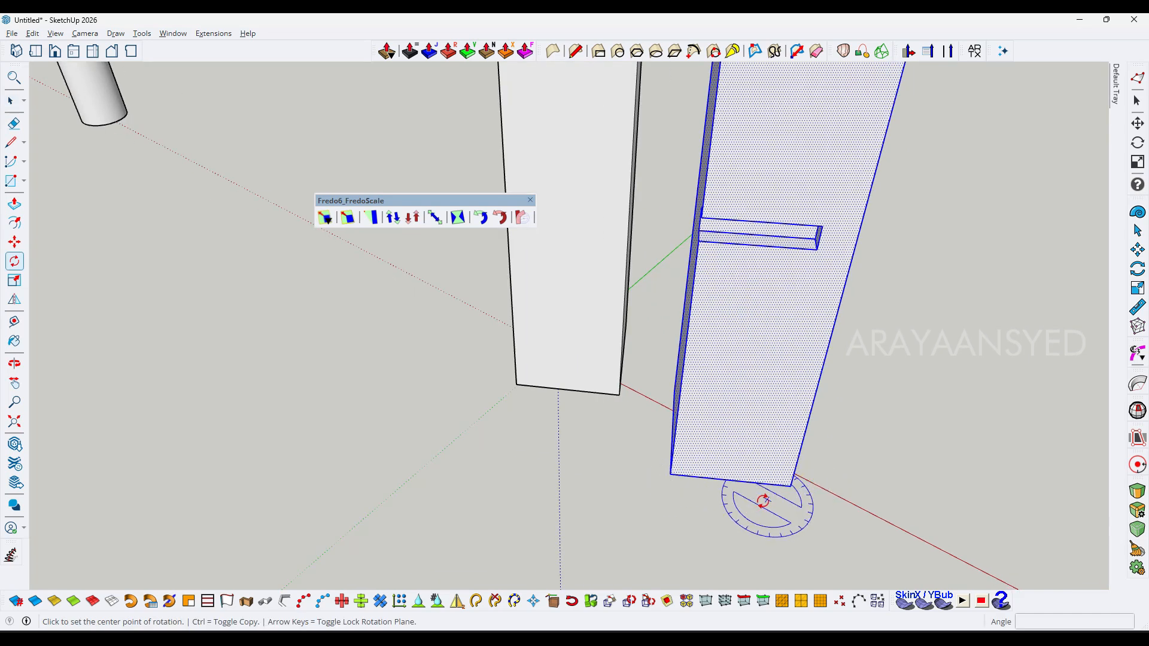
pyautogui.scroll(1, 760, 501)
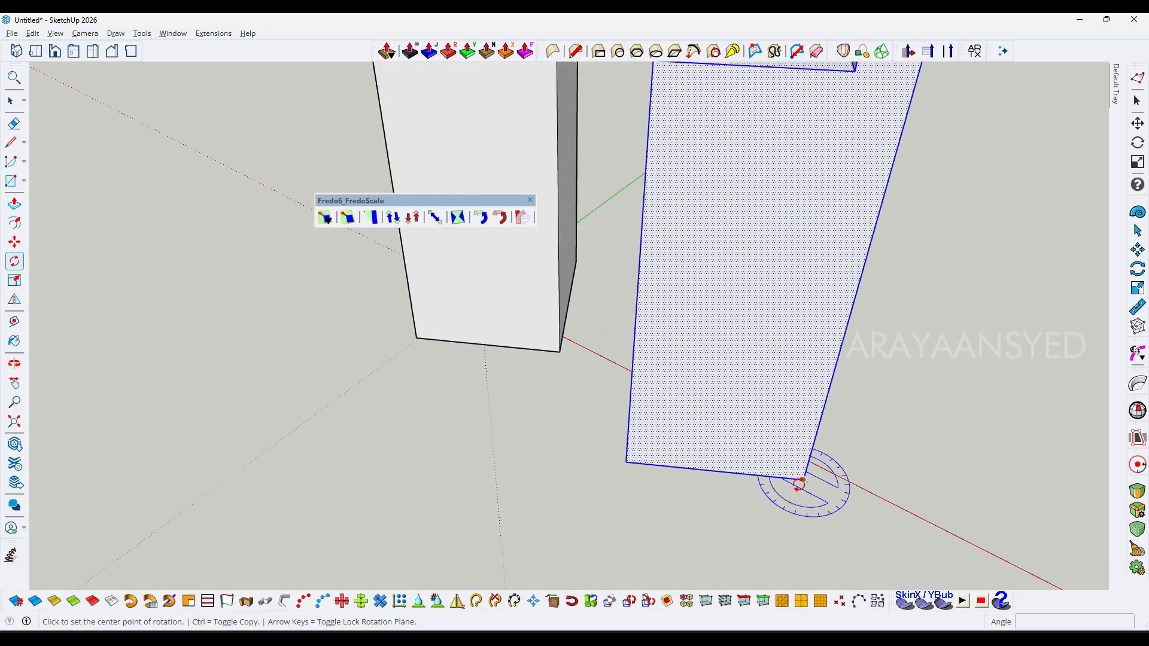
pyautogui.press('m')
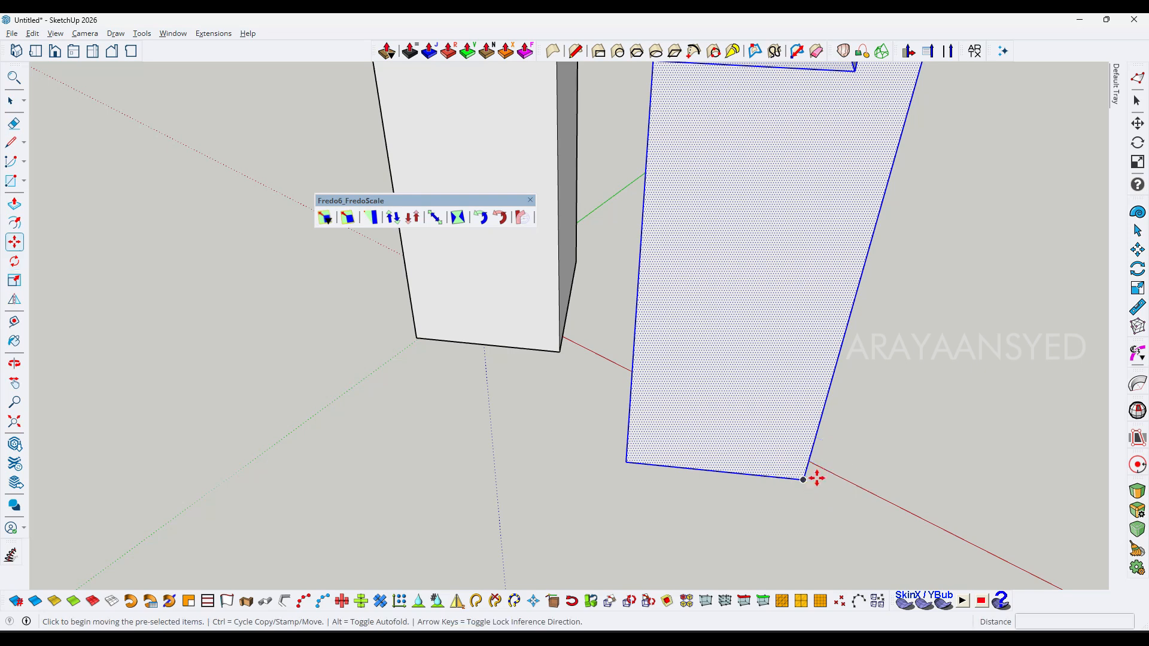
pyautogui.click(804, 482)
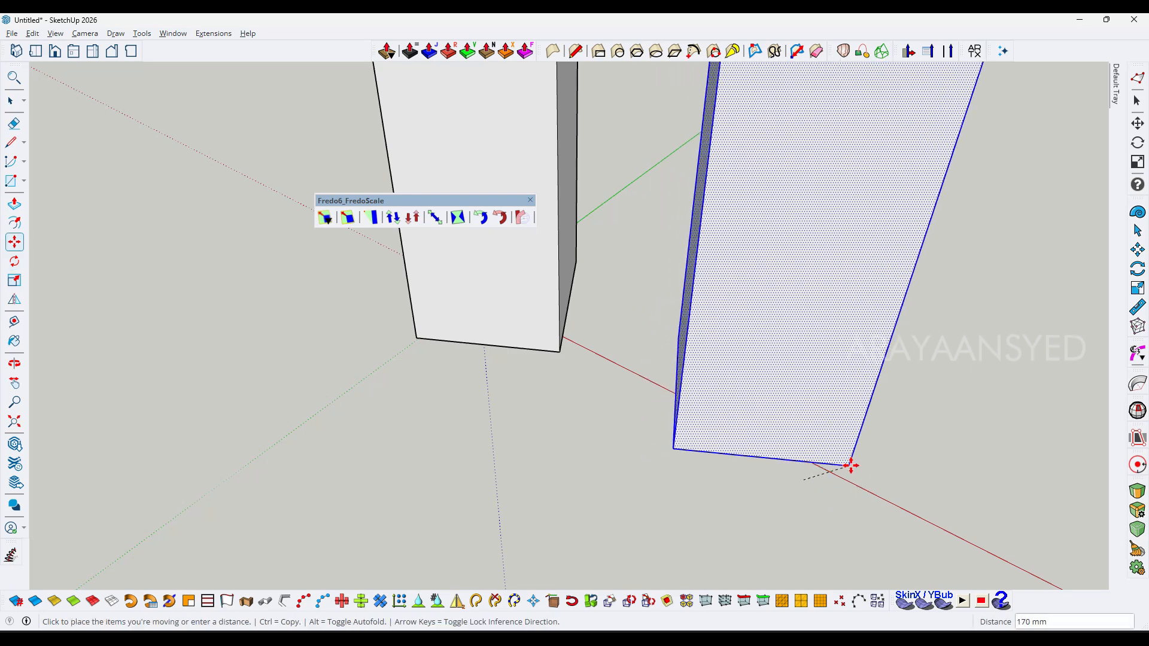
pyautogui.scroll(-1, 844, 466)
pyautogui.moveTo(828, 466); pyautogui.dragTo(1016, 418, button='middle')
pyautogui.press('Escape')
pyautogui.press('Escape')
pyautogui.scroll(2, 967, 379)
pyautogui.moveTo(959, 377); pyautogui.dragTo(813, 388, button='middle')
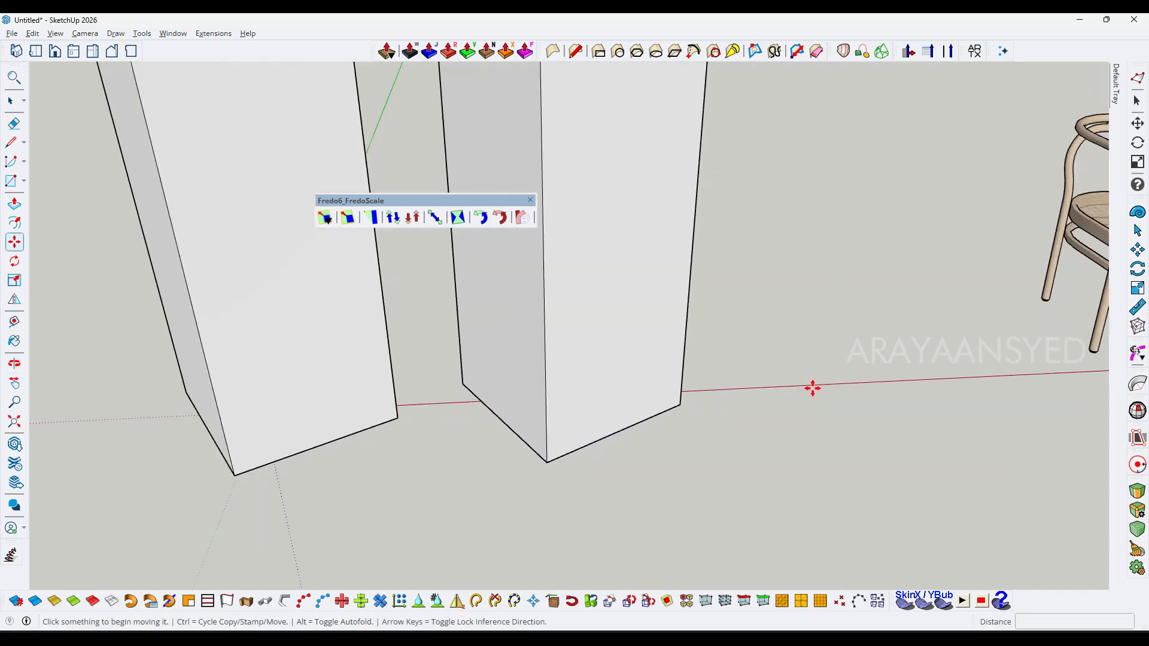
pyautogui.press('t')
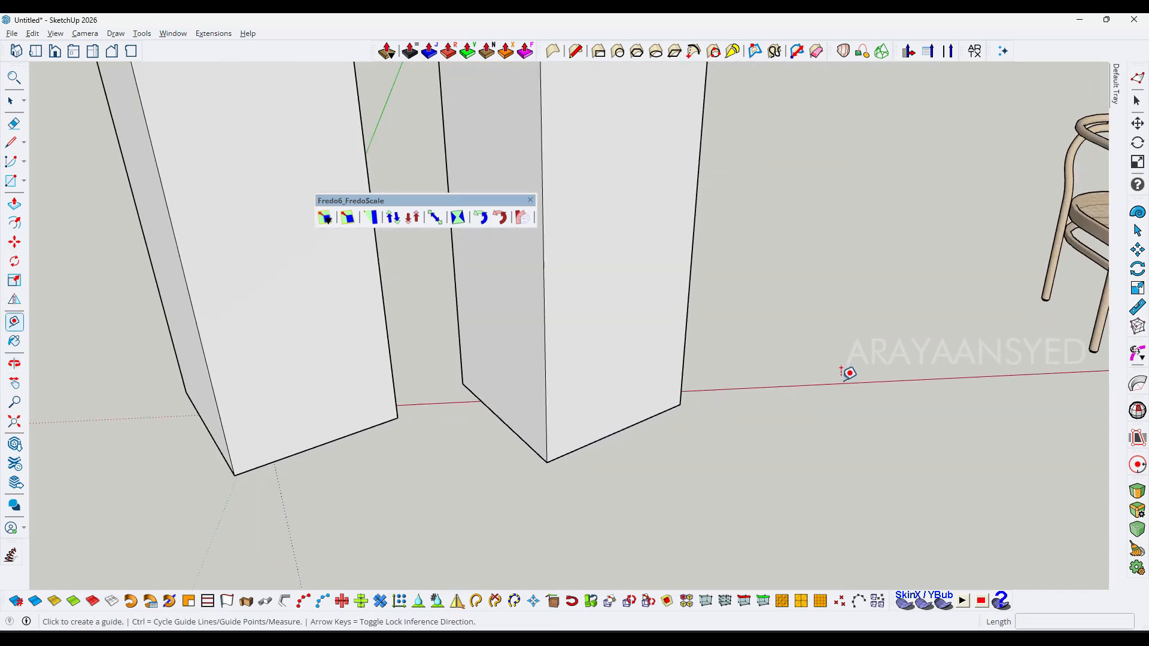
pyautogui.press('space')
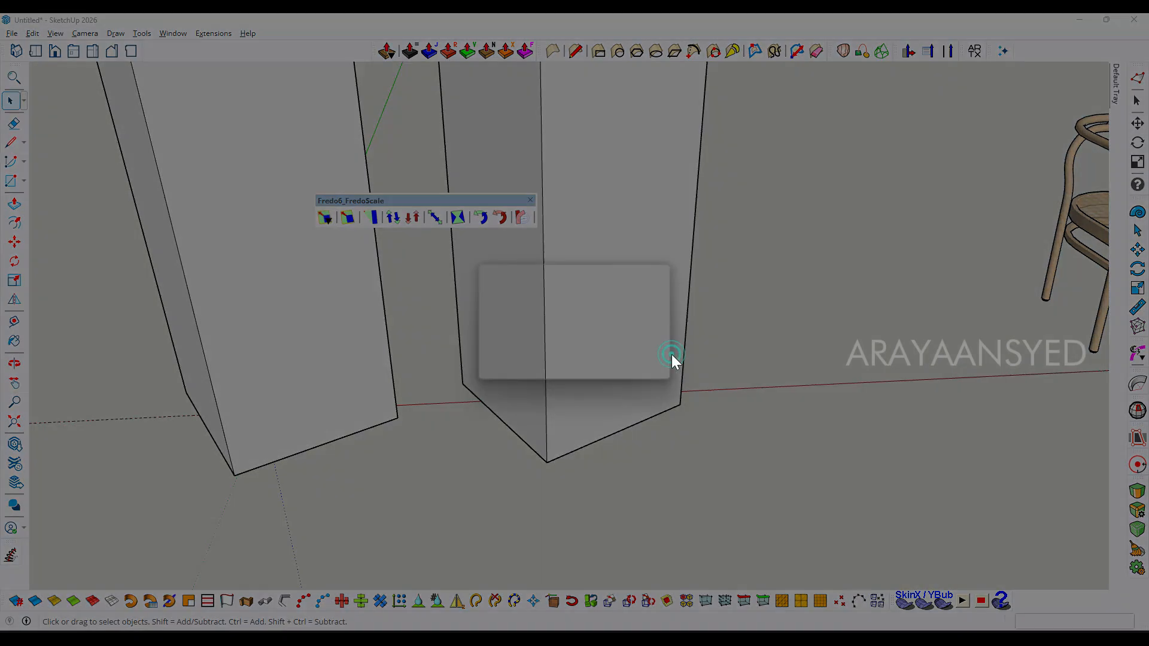
# Select all connected geometry of the notched box and move it along the green axis until its front bottom corner meets the red axis.
pyautogui.click(649, 355)
pyautogui.click(650, 355)
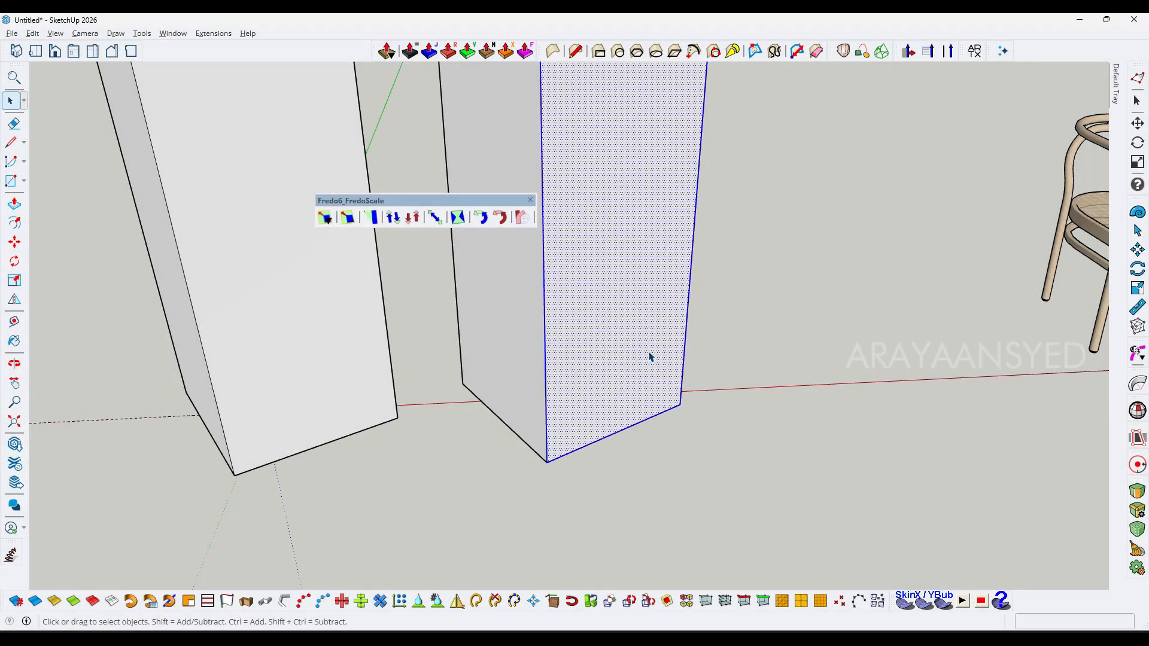
pyautogui.click(650, 355)
pyautogui.press('m')
pyautogui.click(677, 404)
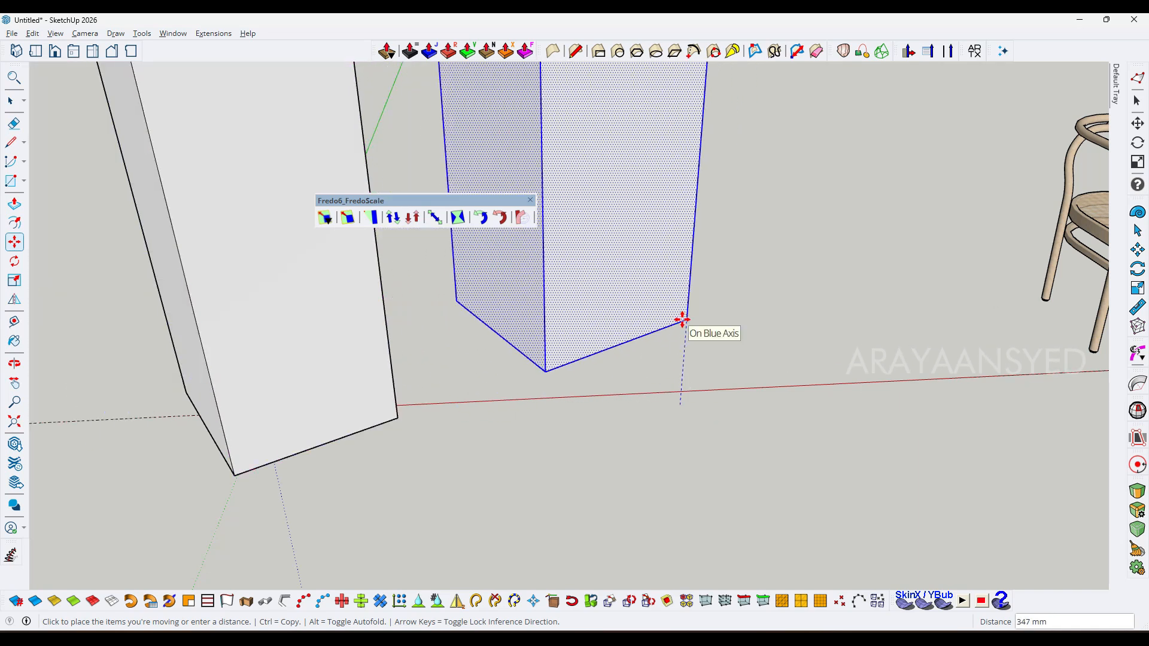
pyautogui.press('Left')
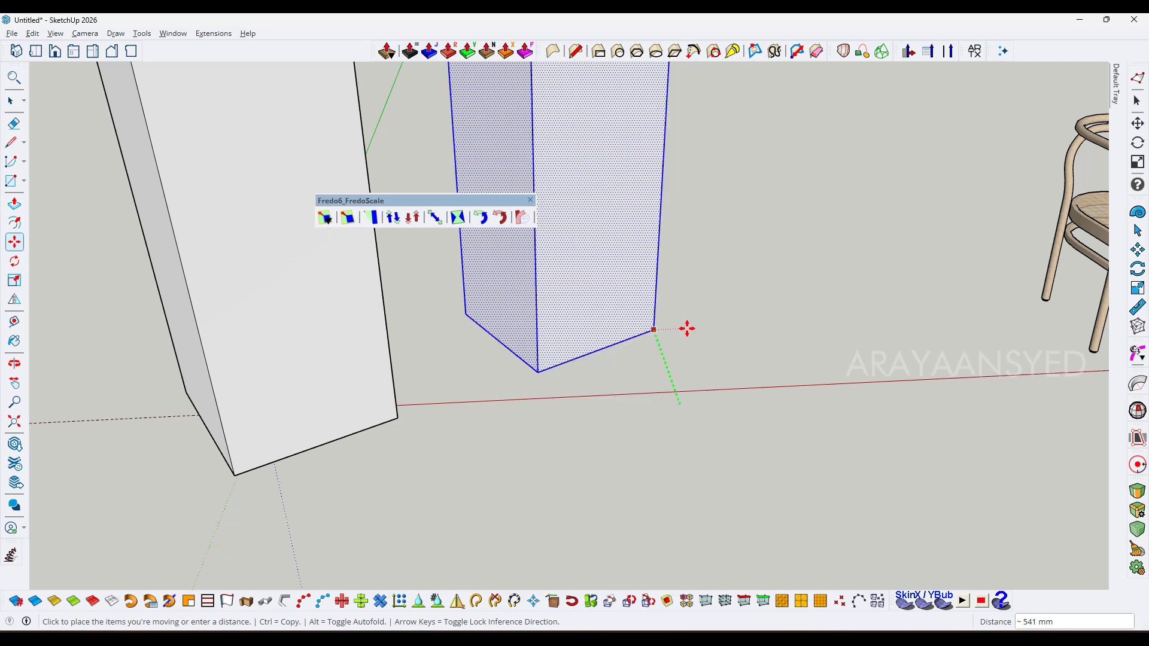
pyautogui.click(155, 417)
pyautogui.moveTo(512, 389); pyautogui.dragTo(498, 397, button='middle')
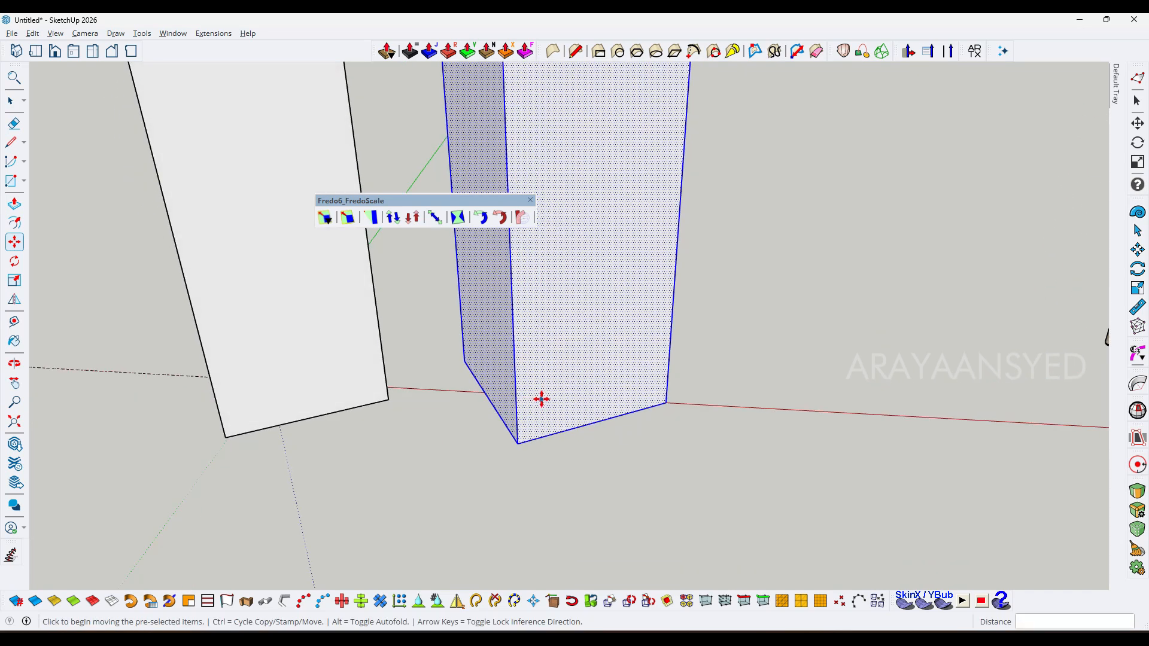
# Rotate the notched box about its bottom corner on the red axis so its front face lines up with that axis.
pyautogui.press('q')
pyautogui.moveTo(590, 397); pyautogui.dragTo(682, 405, button='middle')
pyautogui.click(672, 404)
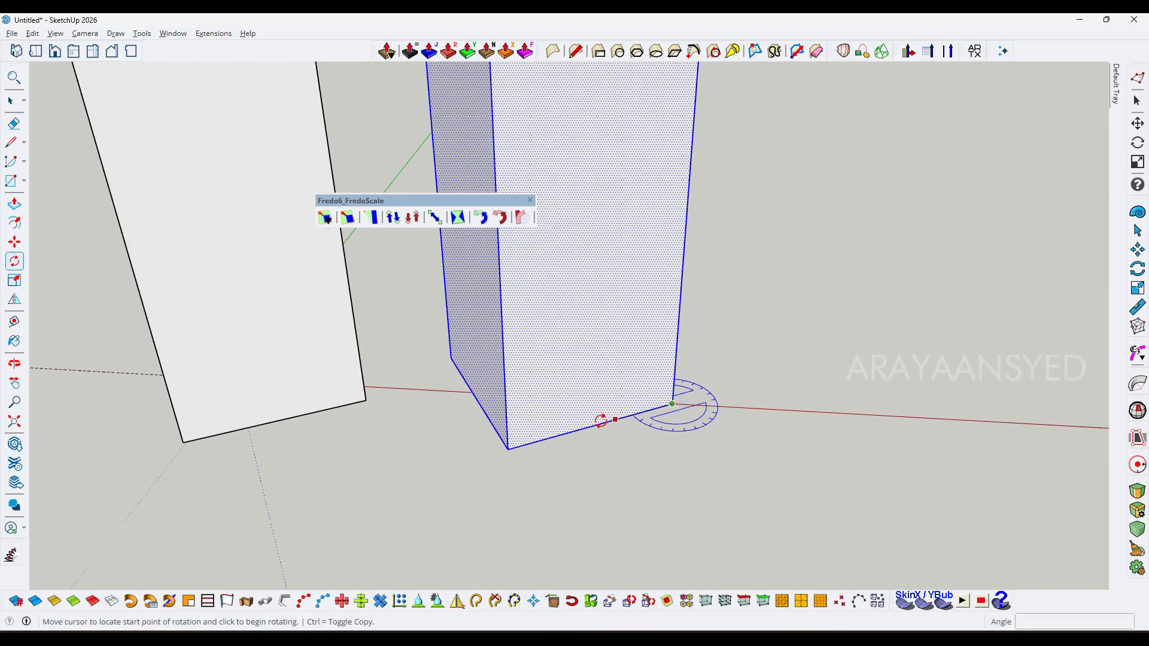
pyautogui.click(586, 429)
pyautogui.click(590, 402)
pyautogui.press('space')
pyautogui.scroll(-4, 672, 407)
pyautogui.moveTo(703, 435); pyautogui.dragTo(659, 347, button='middle')
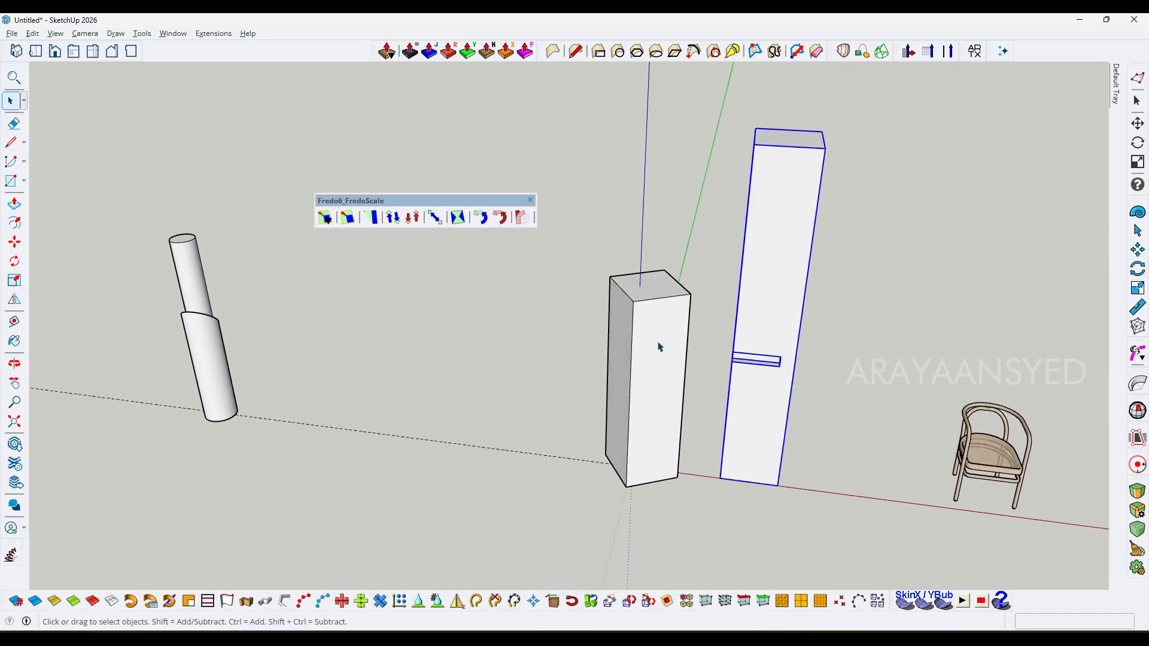
# Try stretching the notched box along the red axis from its side grip with Box Stretching.
pyautogui.click(434, 218)
pyautogui.moveTo(590, 287); pyautogui.dragTo(697, 344, button='middle')
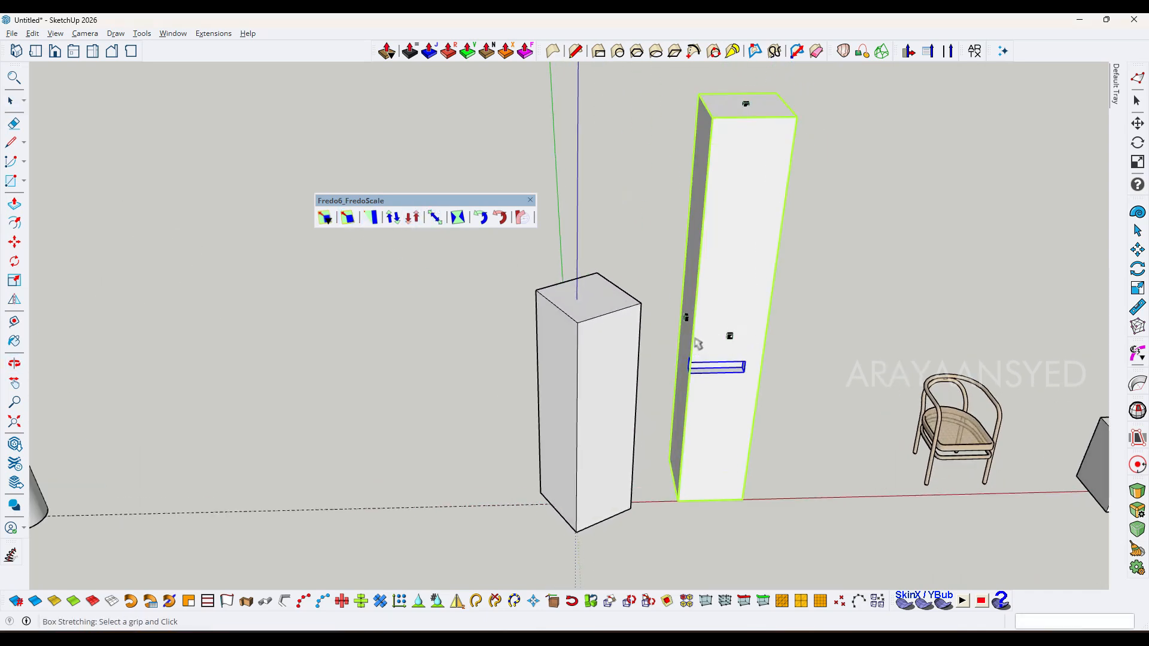
pyautogui.click(687, 318)
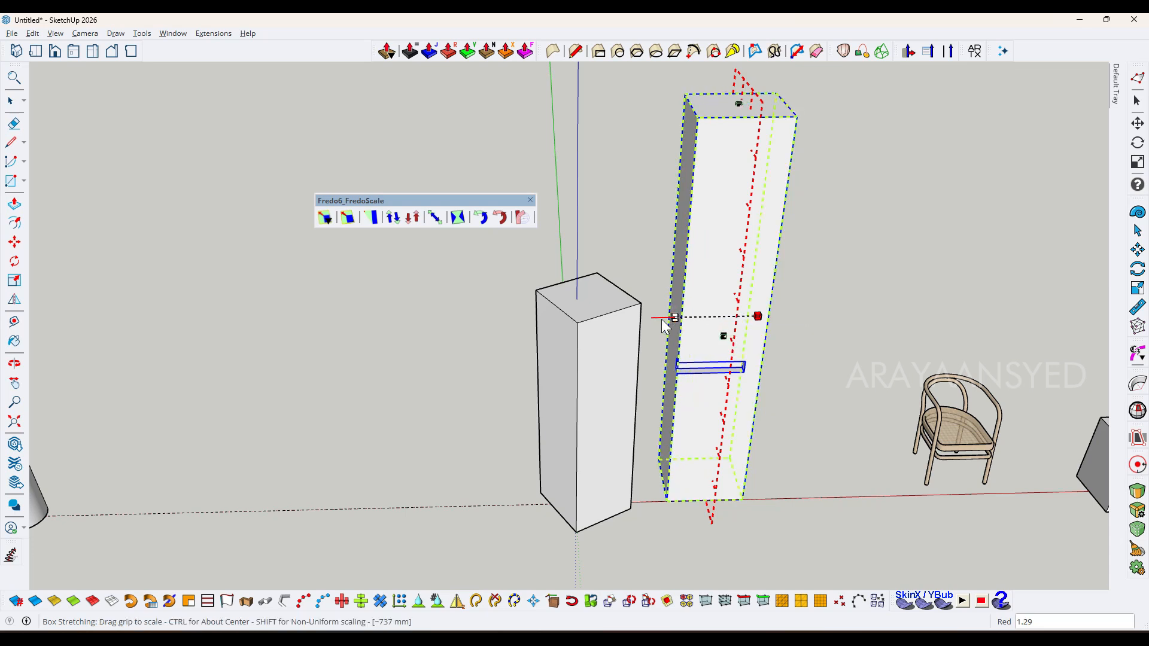
pyautogui.click(692, 326)
pyautogui.moveTo(706, 350); pyautogui.dragTo(521, 347, button='middle')
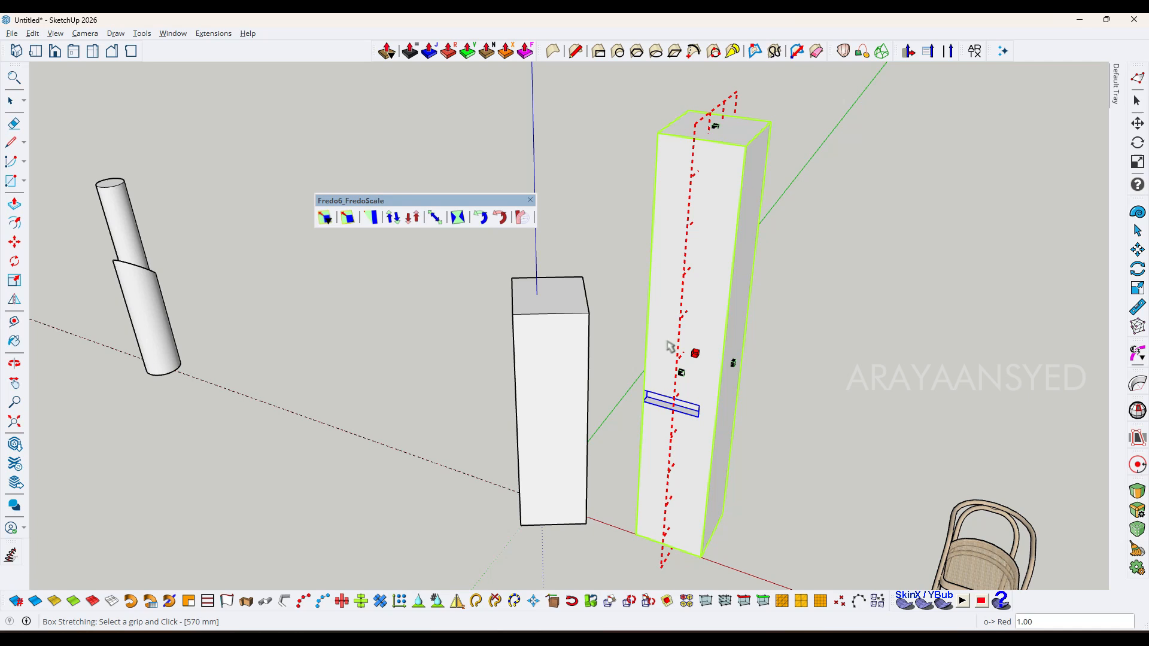
pyautogui.click(680, 311)
pyautogui.click(706, 336)
pyautogui.moveTo(706, 337); pyautogui.dragTo(747, 345, button='middle')
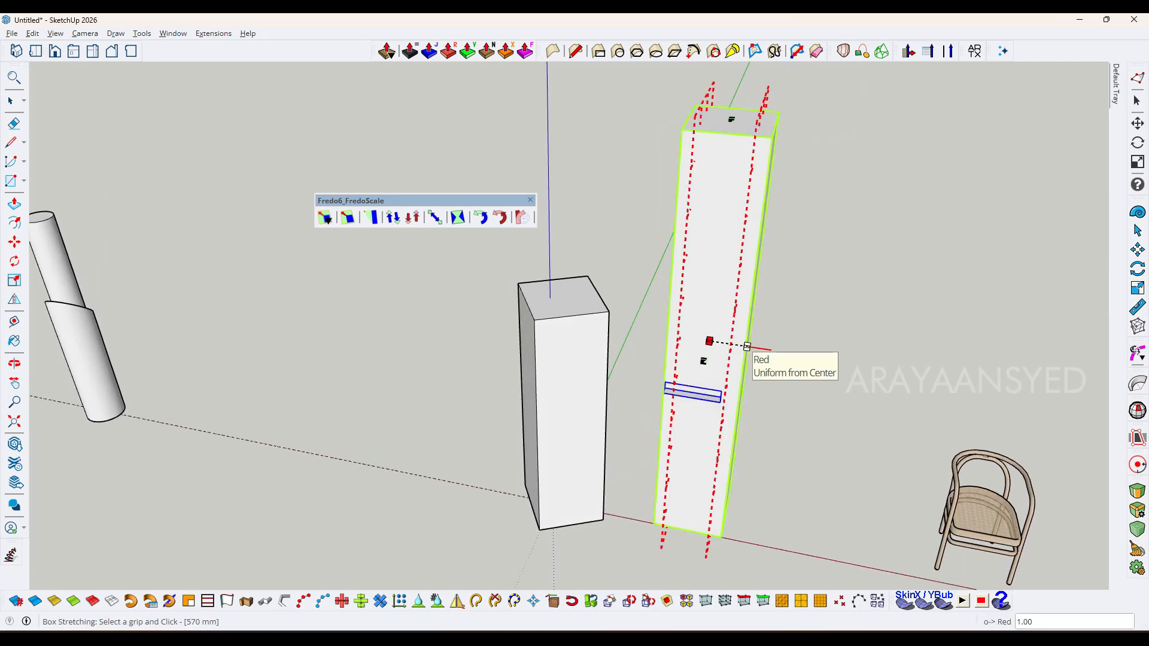
pyautogui.press('space')
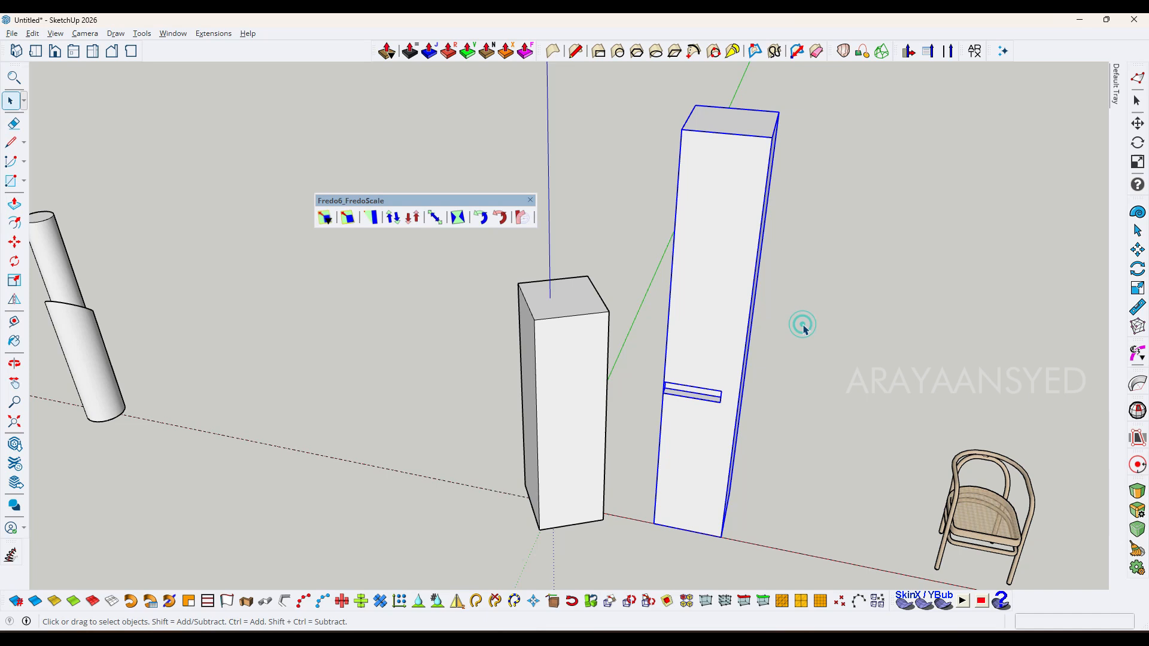
# Reposition the Box Stretching dividing plane on the notched box, widen the box from its opposite side grip, and undo the stretch.
pyautogui.click(435, 221)
pyautogui.moveTo(710, 328); pyautogui.dragTo(624, 304, button='middle')
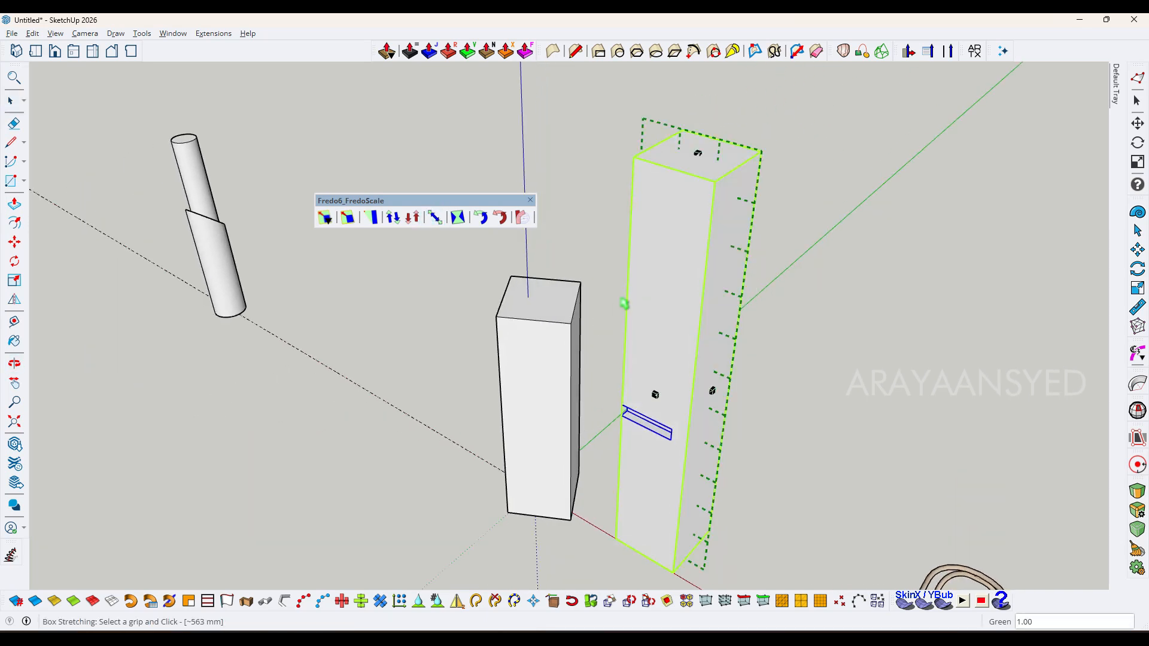
pyautogui.click(653, 345)
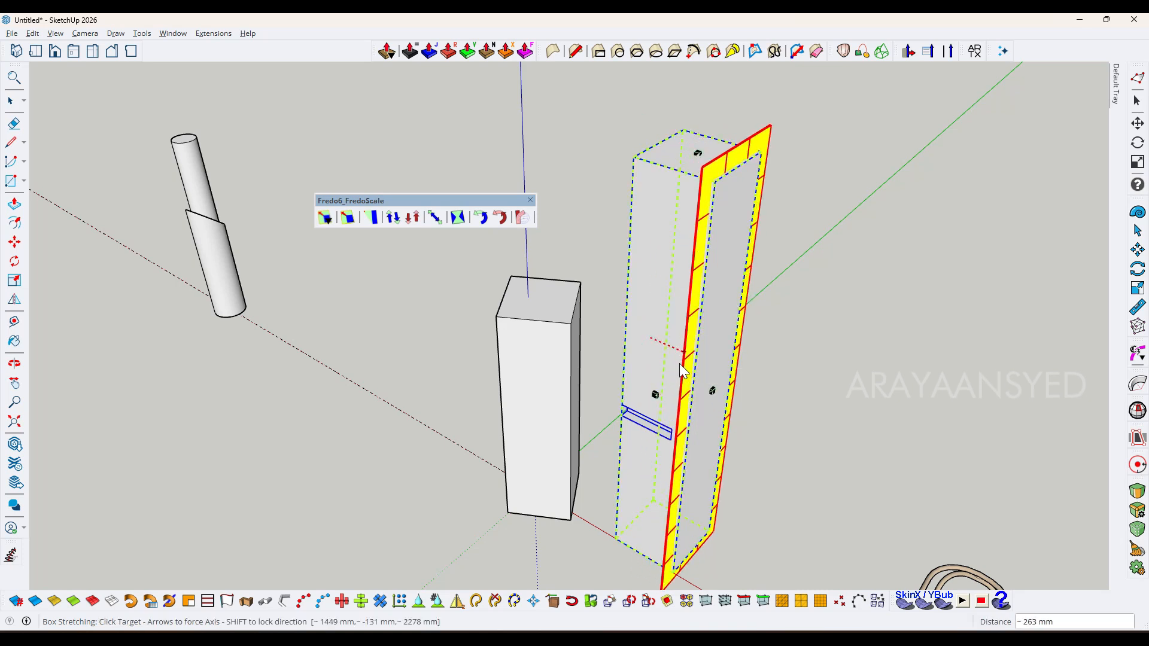
pyautogui.click(679, 364)
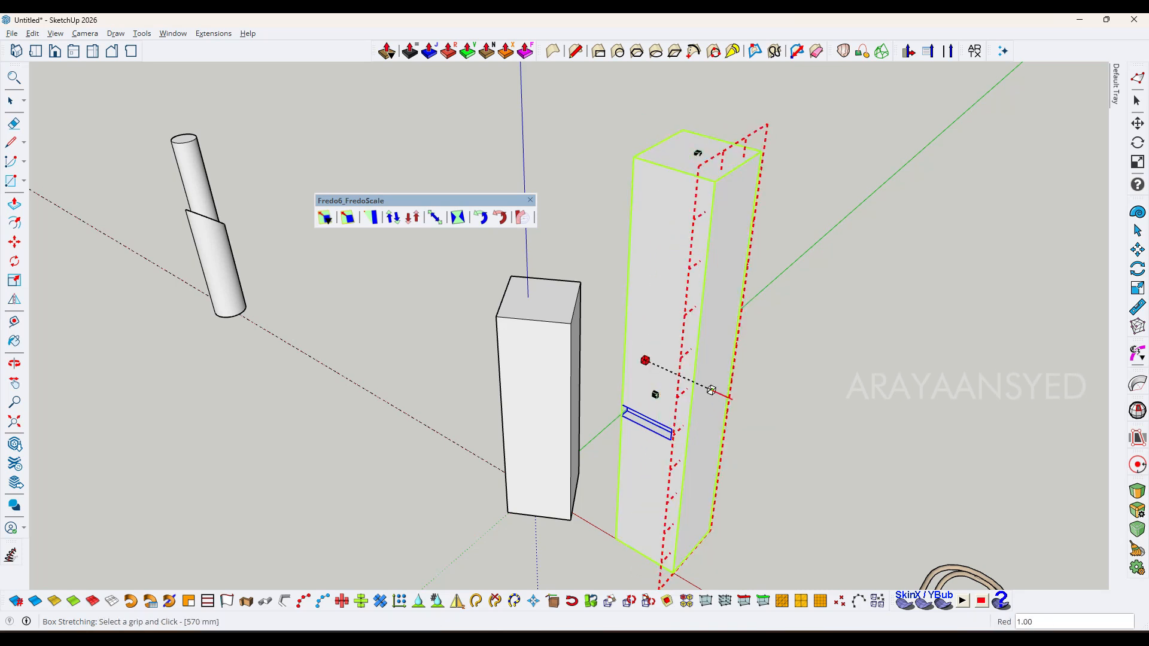
pyautogui.click(712, 390)
pyautogui.click(786, 423)
pyautogui.moveTo(752, 416)
pyautogui.mouseDown(button='middle')
pyautogui.moveTo(854, 410)
pyautogui.moveTo(766, 395)
pyautogui.moveTo(812, 404)
pyautogui.moveTo(756, 398)
pyautogui.moveTo(738, 411)
pyautogui.mouseUp(button='middle')
pyautogui.hotkey('ctrl', 'z')
pyautogui.press('space')
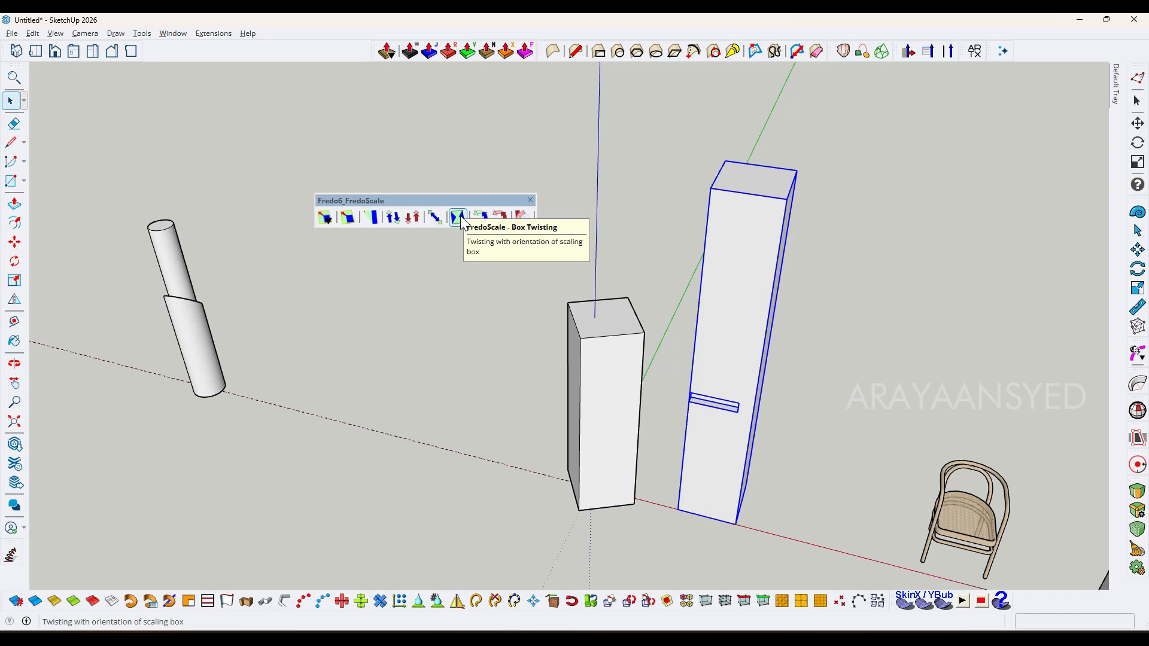
pyautogui.moveTo(646, 248); pyautogui.dragTo(540, 300, button='middle')
pyautogui.press('c')
pyautogui.scroll(4, 590, 329)
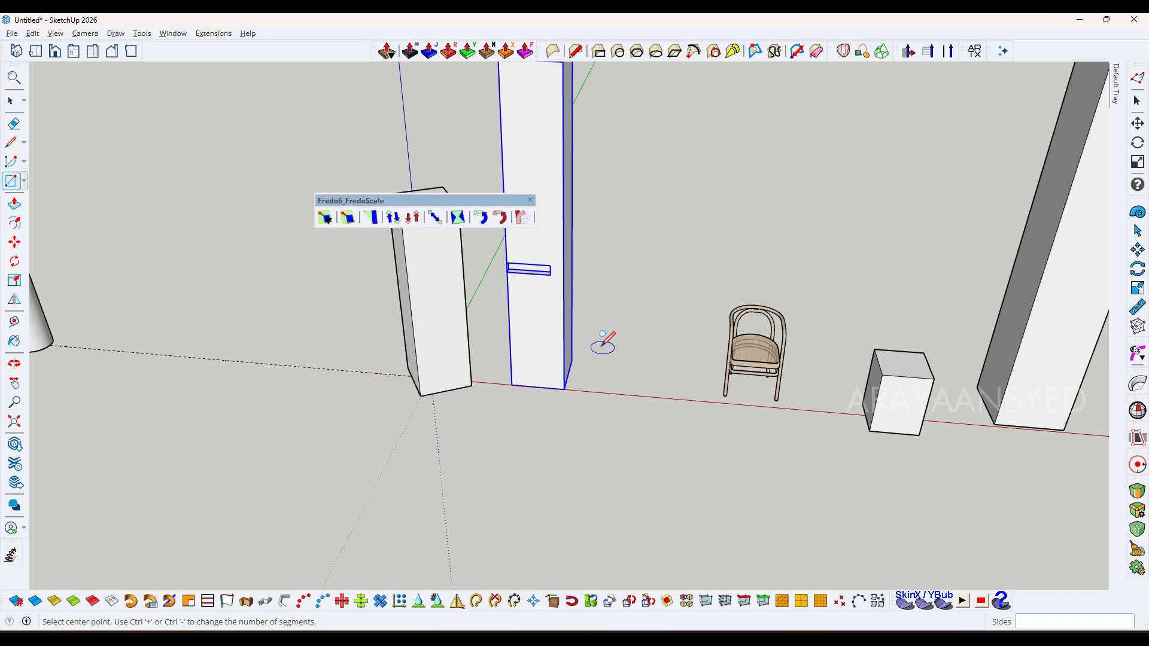
pyautogui.press('space')
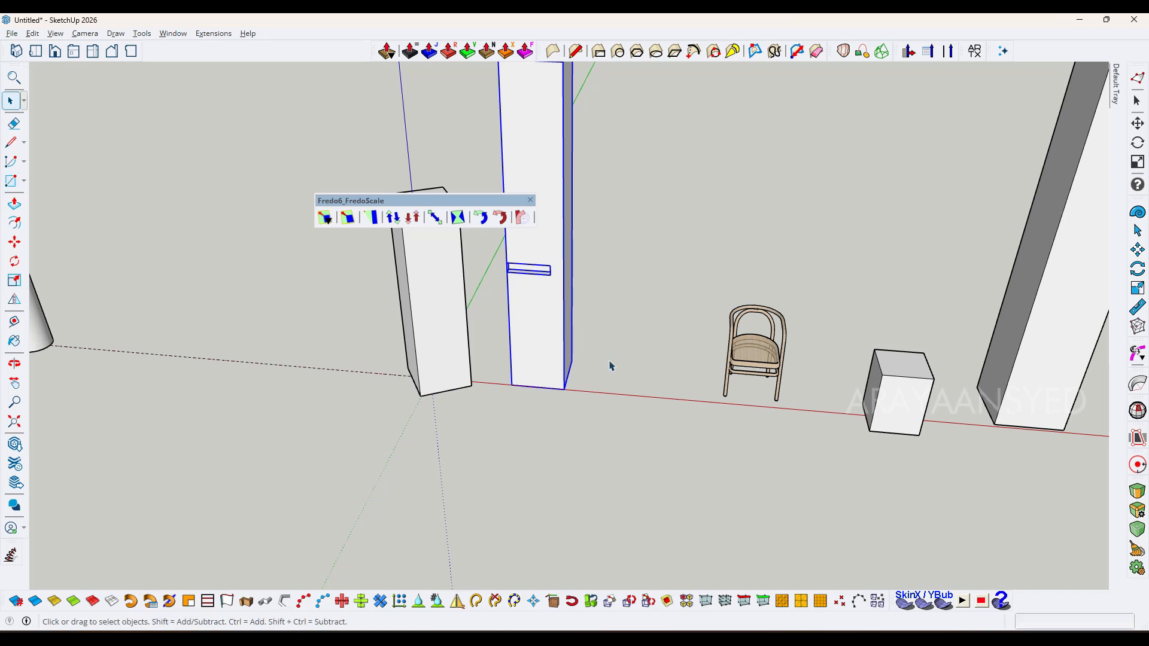
pyautogui.press('r')
pyautogui.scroll(3, 628, 374)
pyautogui.click(622, 397)
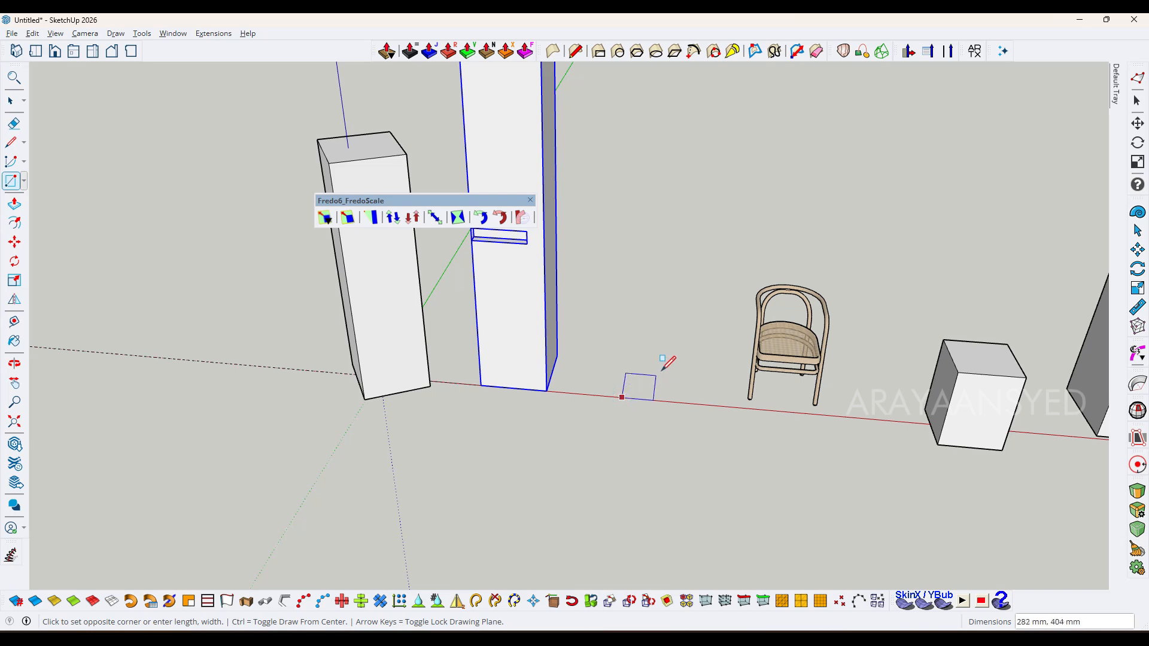
pyautogui.press('space')
# Twist the tall plain box nearest the small cube by 180 degrees about its vertical axis with Box Twisting from its top grip.
pyautogui.scroll(-7, 662, 366)
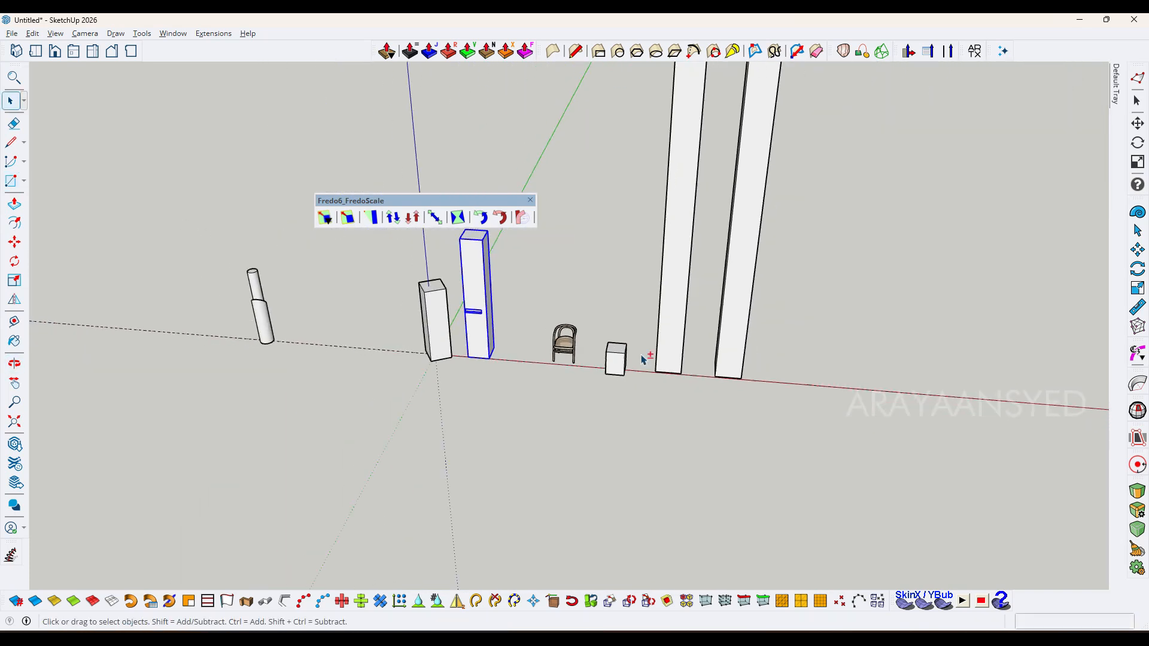
pyautogui.scroll(-1, 606, 389)
pyautogui.click(619, 277)
pyautogui.scroll(4, 600, 262)
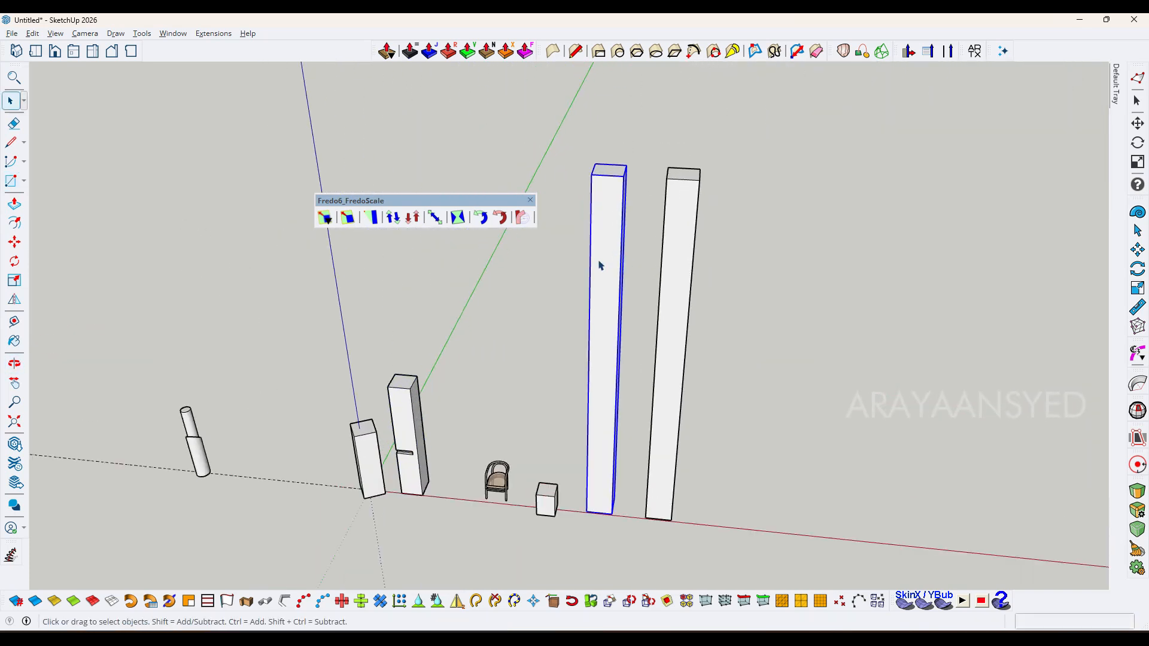
pyautogui.keyDown('shift'); pyautogui.moveTo(601, 262); pyautogui.dragTo(613, 254, button='middle'); pyautogui.keyUp('shift')
pyautogui.scroll(1, 617, 255)
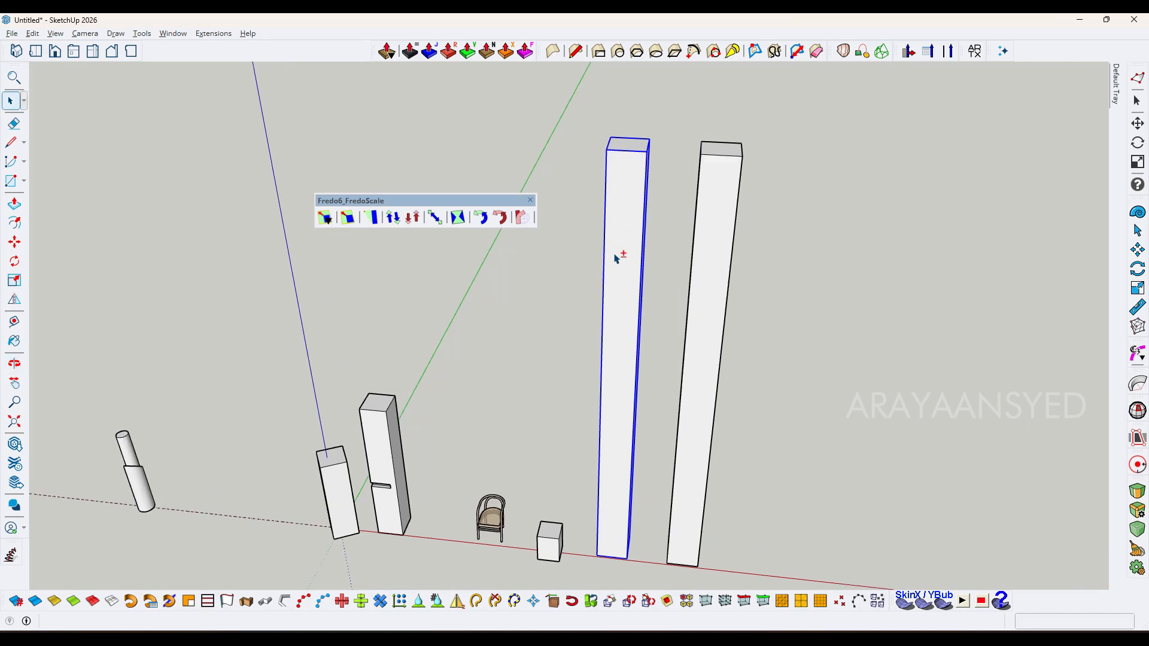
pyautogui.click(456, 218)
pyautogui.keyDown('shift'); pyautogui.moveTo(632, 195); pyautogui.dragTo(634, 236, button='middle'); pyautogui.keyUp('shift')
pyautogui.scroll(1, 636, 207)
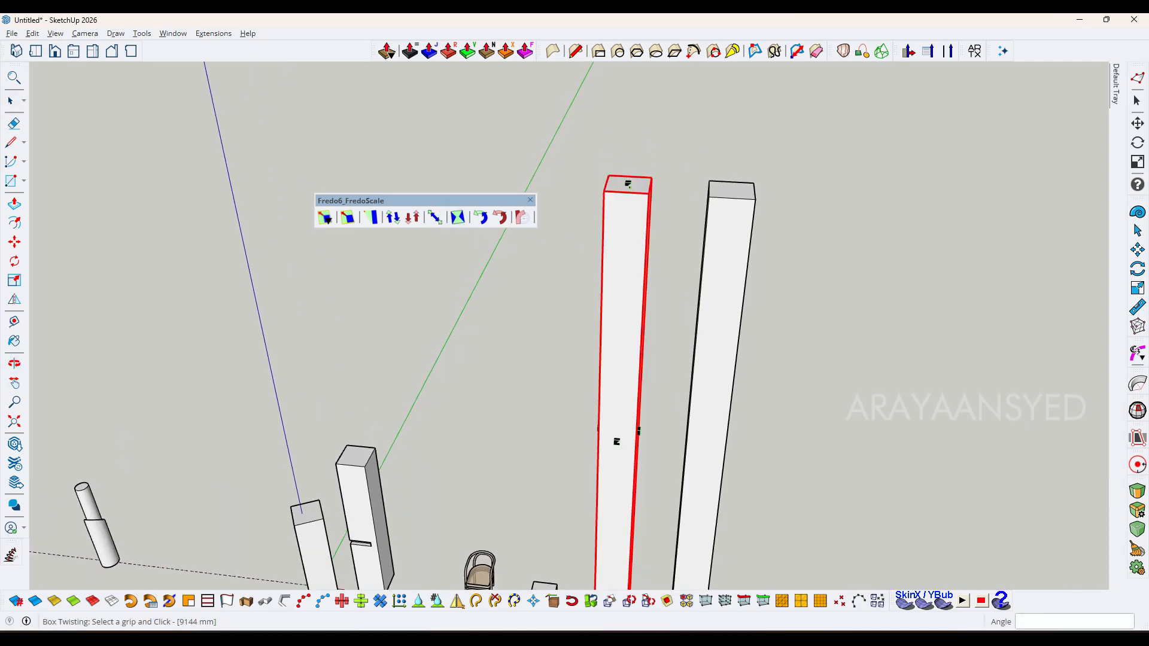
pyautogui.click(628, 184)
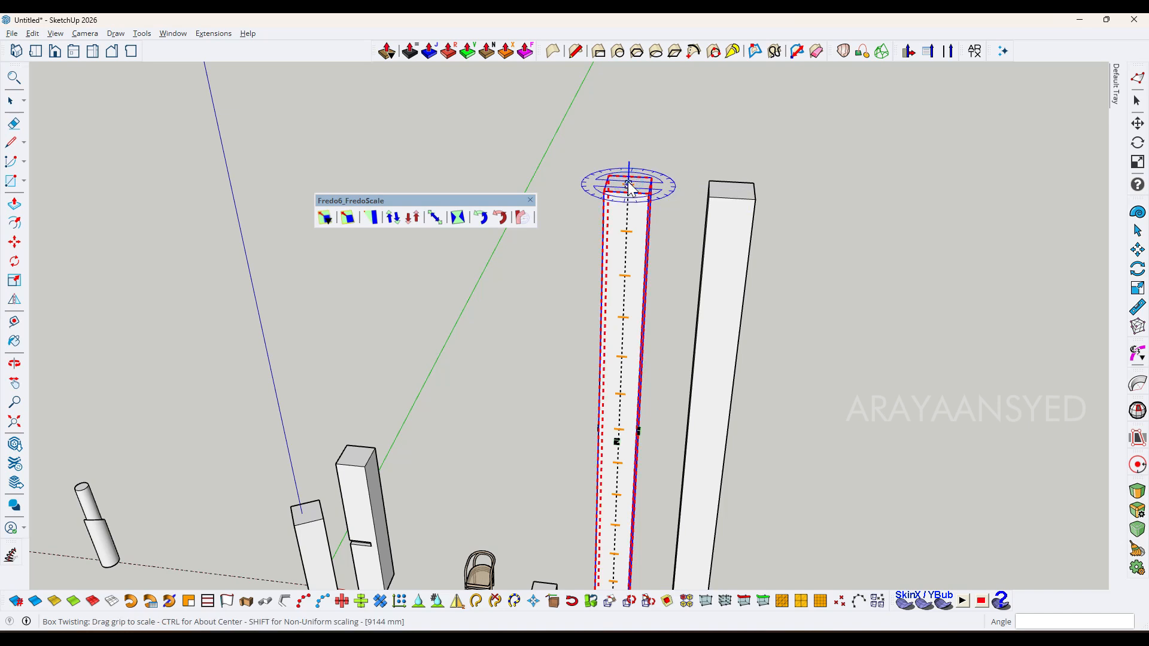
pyautogui.click(651, 200)
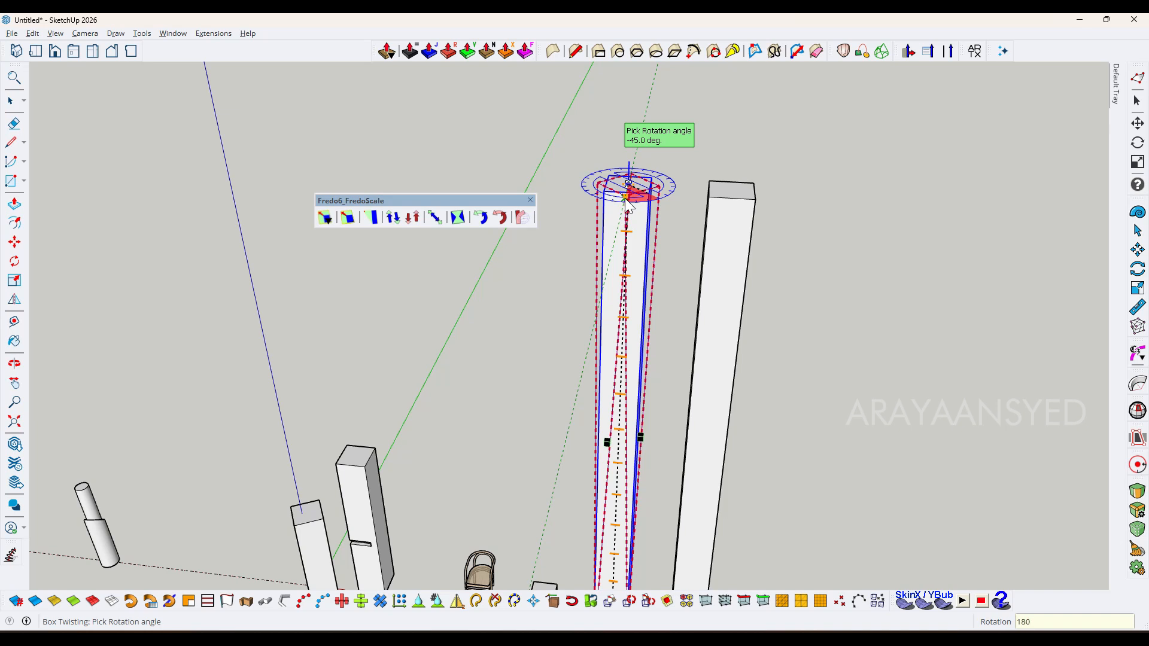
pyautogui.press('Return')
pyautogui.press('space')
# Inspect the twisted tall box from several sides and compare it with the straight box beside it.
pyautogui.scroll(-4, 629, 220)
pyautogui.moveTo(635, 248); pyautogui.dragTo(814, 263, button='middle')
pyautogui.scroll(2, 646, 300)
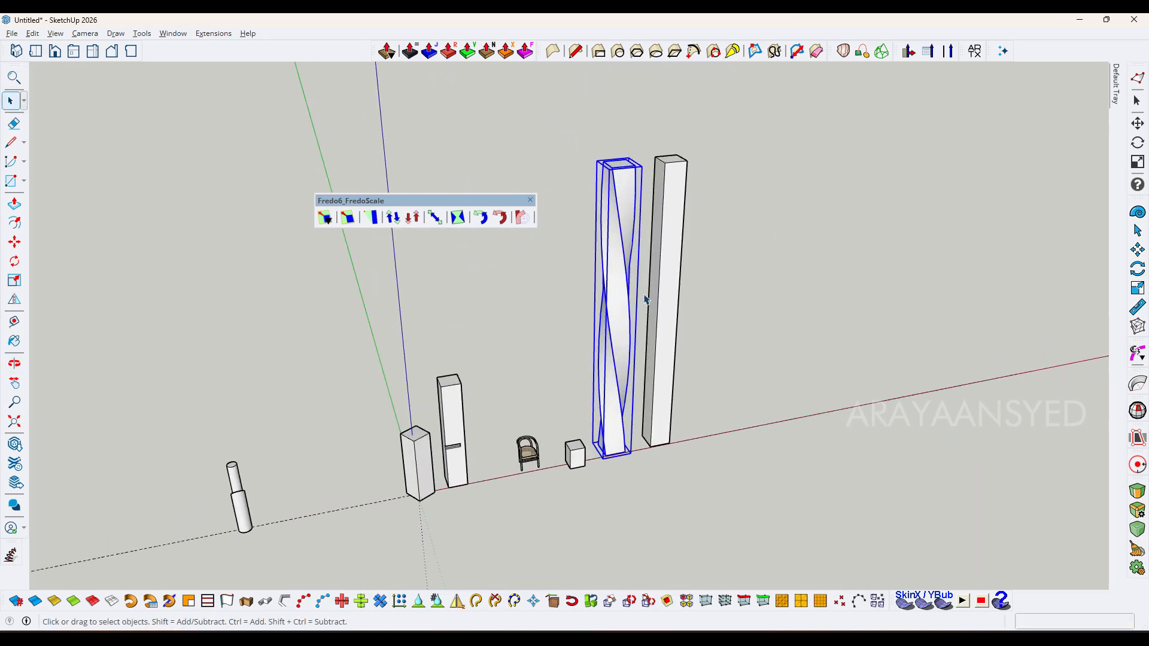
pyautogui.scroll(2, 606, 284)
pyautogui.moveTo(607, 284); pyautogui.dragTo(862, 211, button='middle')
pyautogui.click(869, 208)
pyautogui.scroll(4, 575, 267)
pyautogui.moveTo(560, 269); pyautogui.dragTo(810, 289, button='middle')
pyautogui.scroll(-4, 726, 325)
pyautogui.moveTo(726, 325); pyautogui.dragTo(619, 257, button='middle')
pyautogui.scroll(-3, 692, 327)
pyautogui.scroll(3, 677, 318)
pyautogui.scroll(2, 672, 289)
pyautogui.scroll(-4, 672, 295)
pyautogui.click(618, 223)
pyautogui.scroll(-3, 628, 257)
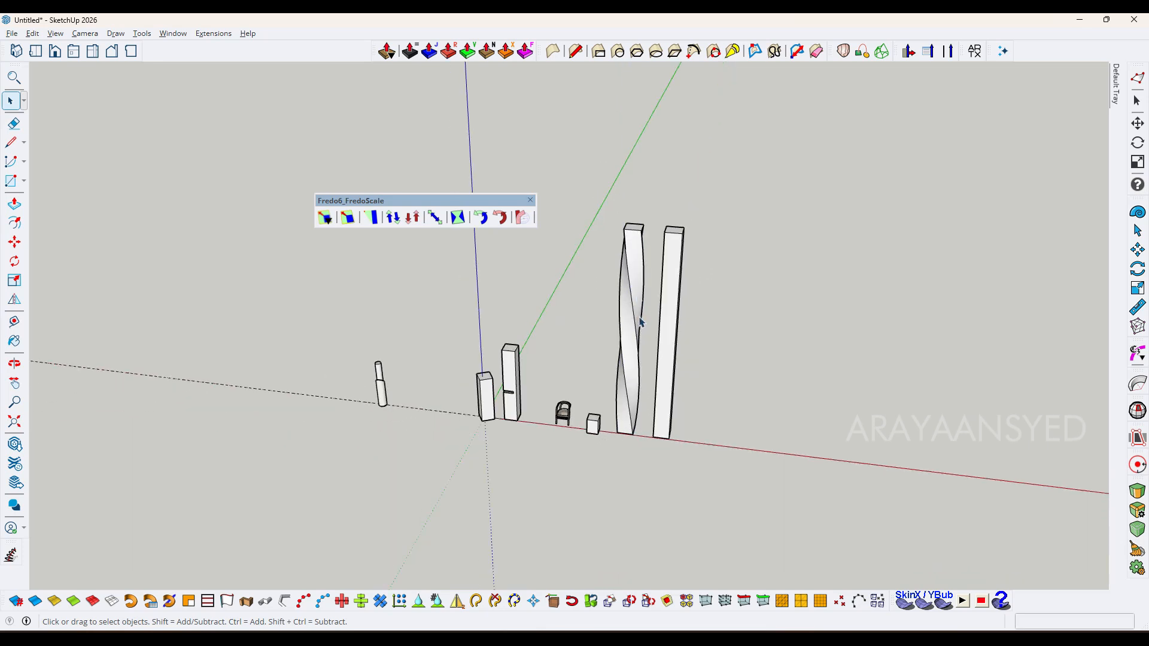
pyautogui.moveTo(640, 322); pyautogui.dragTo(619, 322, button='middle')
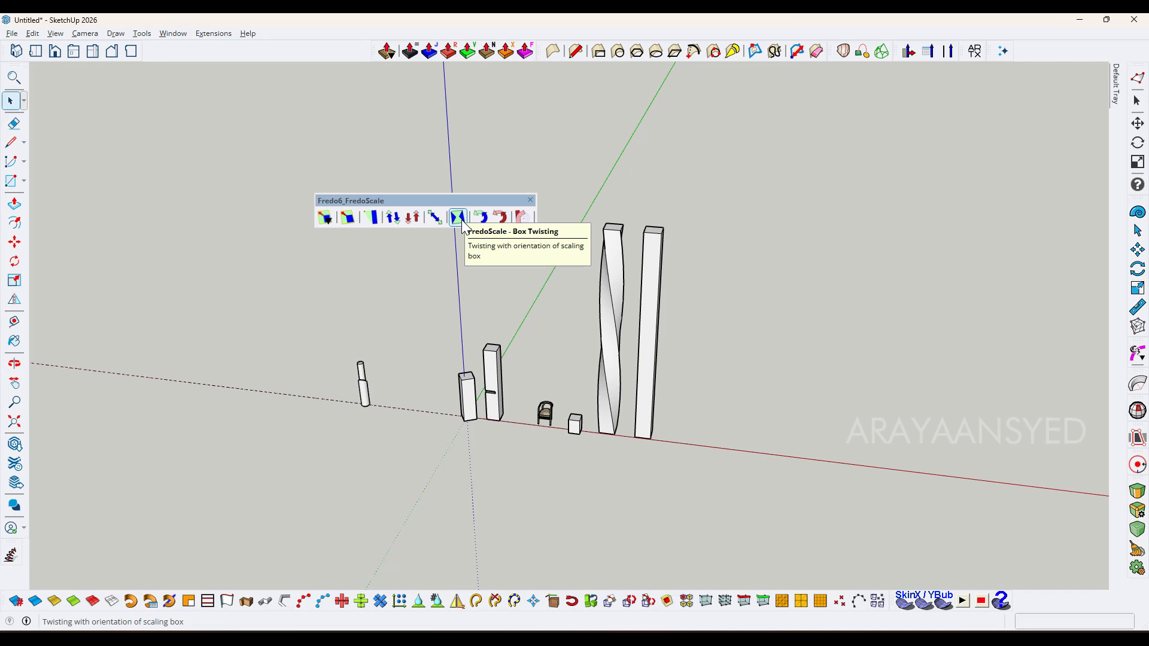
pyautogui.scroll(5, 493, 262)
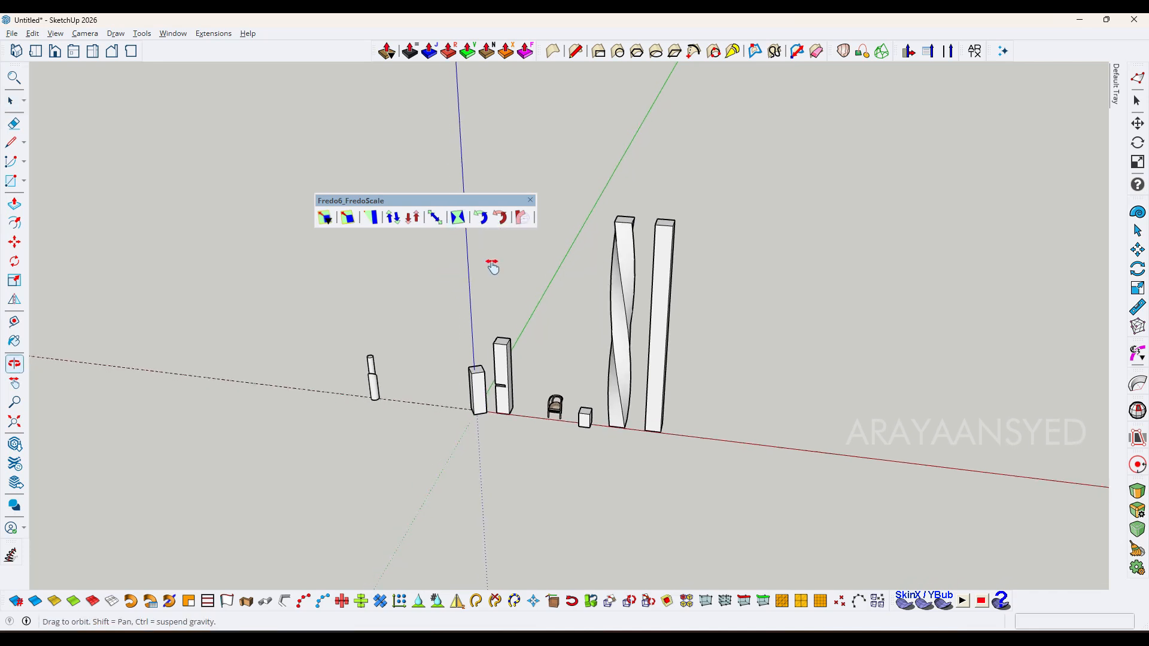
# Draw a circle beside the slanted two-part pipe, extrude it into a vertical cylinder, and group it.
pyautogui.moveTo(537, 368); pyautogui.dragTo(752, 263, button='middle')
pyautogui.press('c')
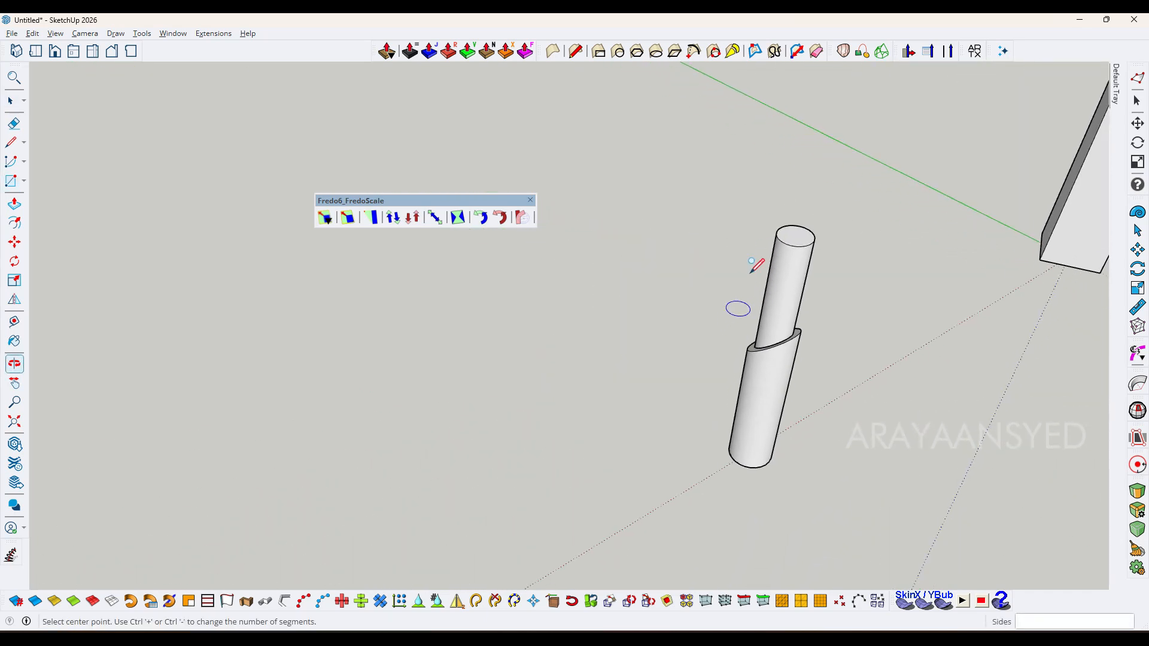
pyautogui.click(662, 483)
pyautogui.press('space')
pyautogui.press('p')
pyautogui.click(654, 498)
pyautogui.press('space')
pyautogui.tripleClick(664, 421)
pyautogui.hotkey('ctrl', 'g')
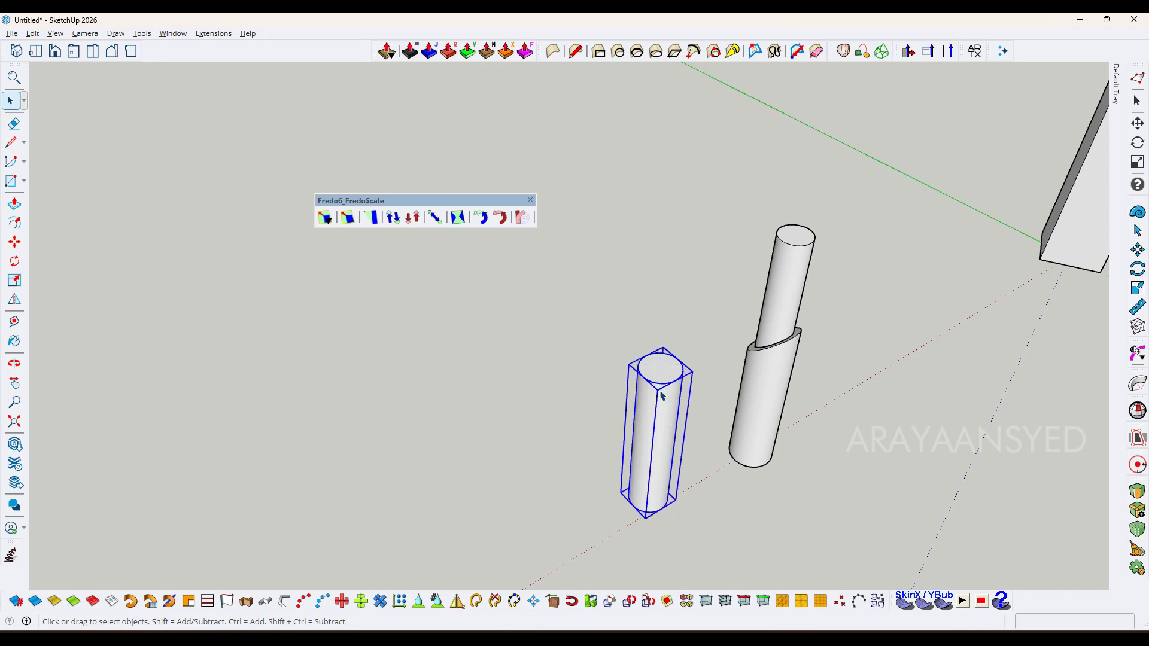
# Place a copy of the grouped cylinder's top face outside the group and scale it down about its centre.
pyautogui.moveTo(666, 421); pyautogui.dragTo(664, 366, button='middle')
pyautogui.doubleClick(669, 358)
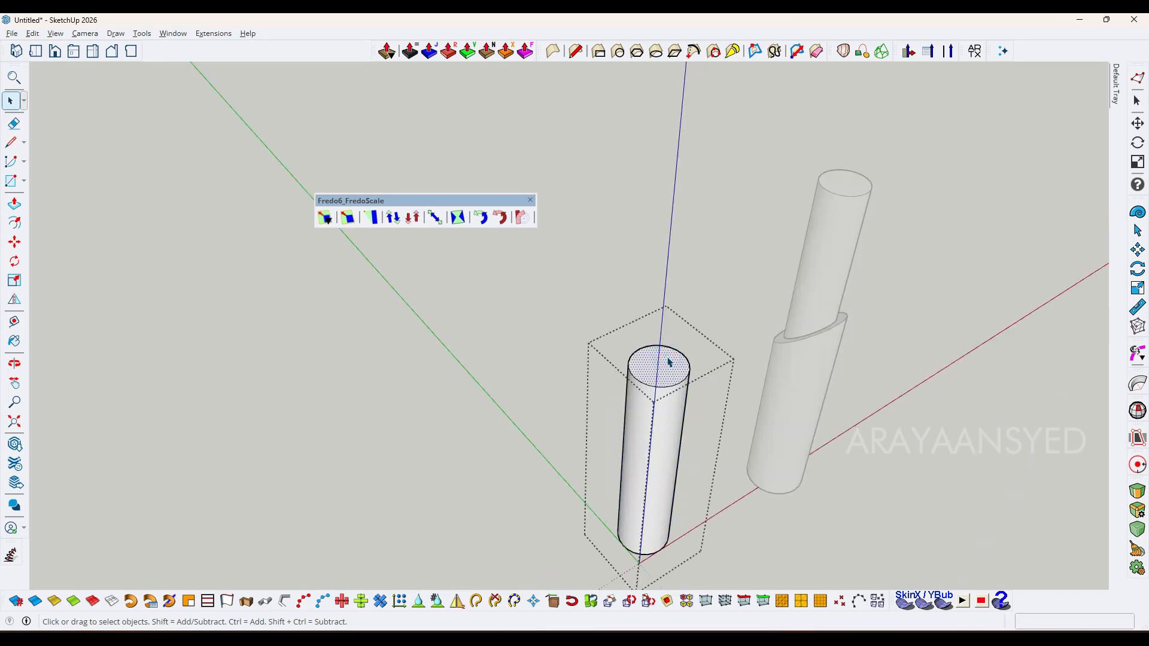
pyautogui.press('Escape')
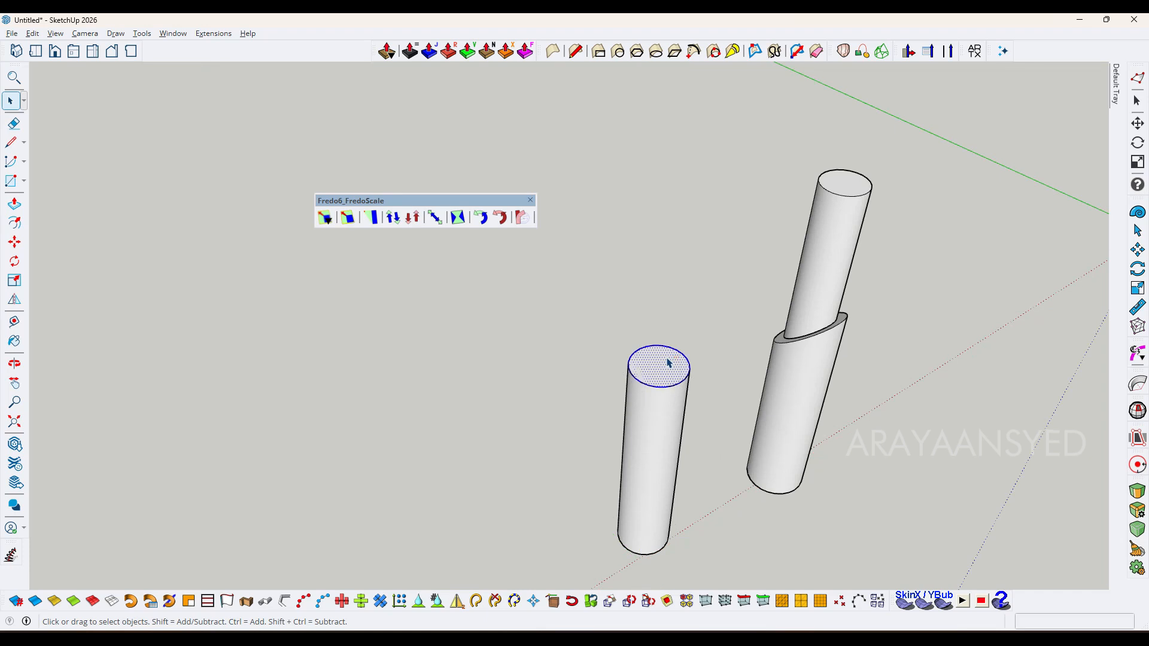
pyautogui.press('s')
pyautogui.scroll(2, 682, 368)
pyautogui.click(709, 372)
pyautogui.click(687, 375)
# Extrude the reduced circle upward into an inner cylinder, taking its height from the neighbouring pipe's top face.
pyautogui.press('space')
pyautogui.press('p')
pyautogui.click(661, 374)
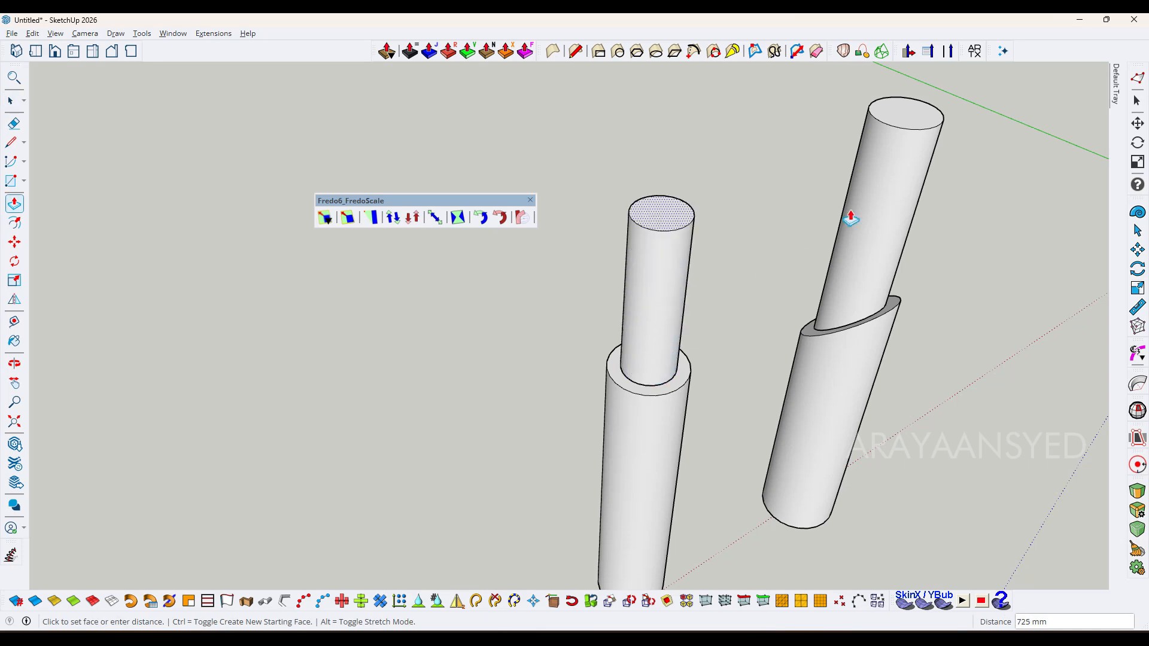
pyautogui.click(911, 128)
pyautogui.press('space')
# Slant the top of the new pipe's lower cylinder with Box Tapering, using the neighbouring pipe's sloped rim as reference.
pyautogui.scroll(-3, 778, 239)
pyautogui.moveTo(778, 251); pyautogui.dragTo(757, 325, button='middle')
pyautogui.click(723, 318)
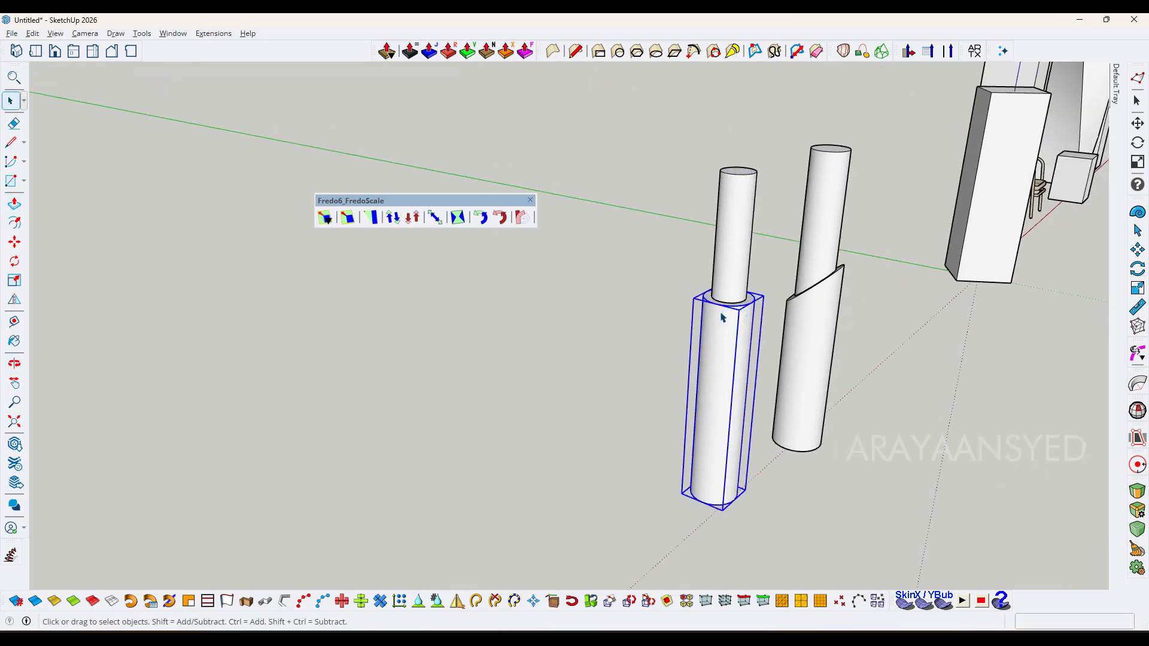
pyautogui.click(371, 222)
pyautogui.moveTo(689, 282); pyautogui.dragTo(784, 231, button='middle')
pyautogui.scroll(3, 725, 222)
pyautogui.click(753, 204)
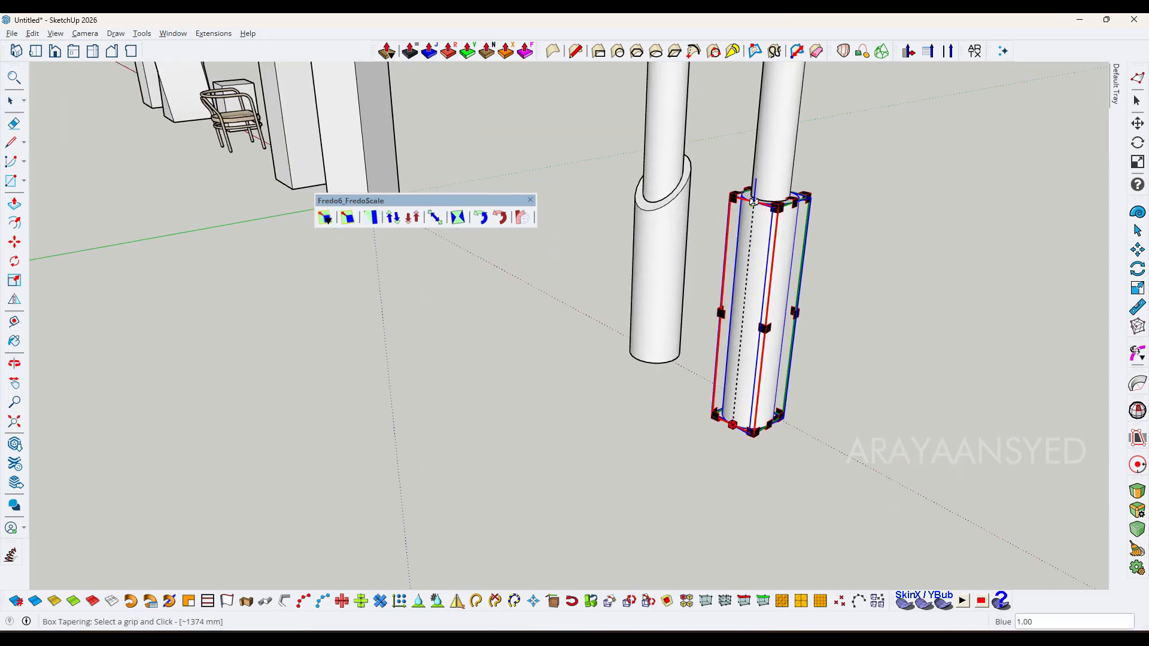
pyautogui.click(641, 212)
pyautogui.moveTo(898, 244); pyautogui.dragTo(798, 276, button='middle')
pyautogui.scroll(1, 798, 276)
pyautogui.press('space')
# Extrude the inner cylinder's bottom face downward through the sloped top of the lower cylinder.
pyautogui.click(673, 239)
pyautogui.moveTo(673, 241); pyautogui.dragTo(654, 249, button='middle')
pyautogui.scroll(3, 654, 249)
pyautogui.scroll(2, 639, 292)
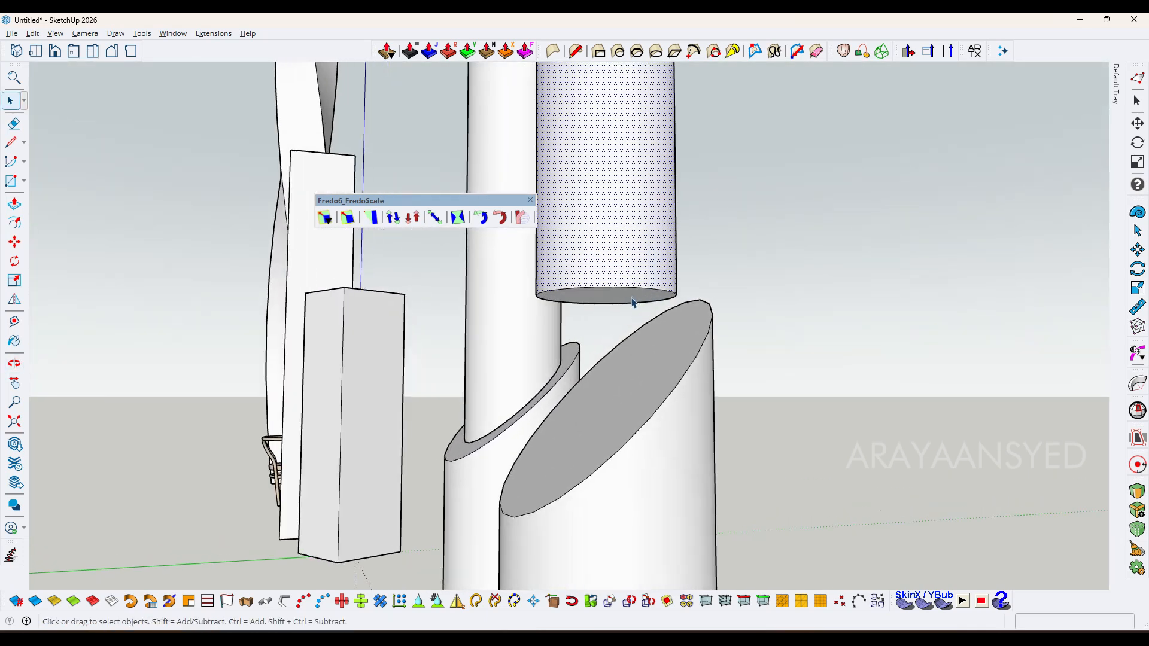
pyautogui.click(633, 299)
pyautogui.press('p')
pyautogui.click(629, 300)
pyautogui.moveTo(616, 402); pyautogui.dragTo(689, 440, button='middle')
pyautogui.click(636, 426)
pyautogui.press('space')
# Check the joint between the two cylinders and intersect the inner cylinder's faces with the selection.
pyautogui.scroll(-5, 688, 437)
pyautogui.keyDown('shift'); pyautogui.moveTo(697, 419); pyautogui.dragTo(597, 408, button='middle'); pyautogui.keyUp('shift')
pyautogui.scroll(3, 724, 395)
pyautogui.moveTo(744, 369); pyautogui.dragTo(788, 372, button='middle')
pyautogui.scroll(1, 603, 262)
pyautogui.moveTo(604, 262); pyautogui.dragTo(719, 353, button='middle')
pyautogui.scroll(-4, 718, 352)
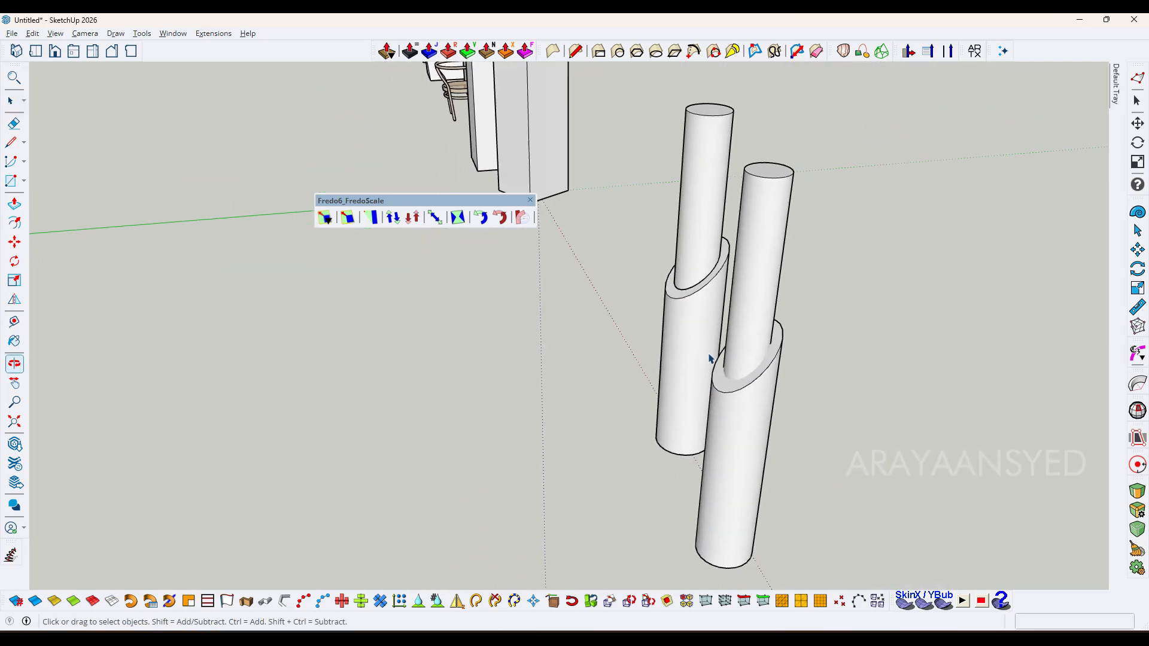
pyautogui.click(766, 296)
pyautogui.moveTo(763, 294); pyautogui.dragTo(740, 316, button='middle')
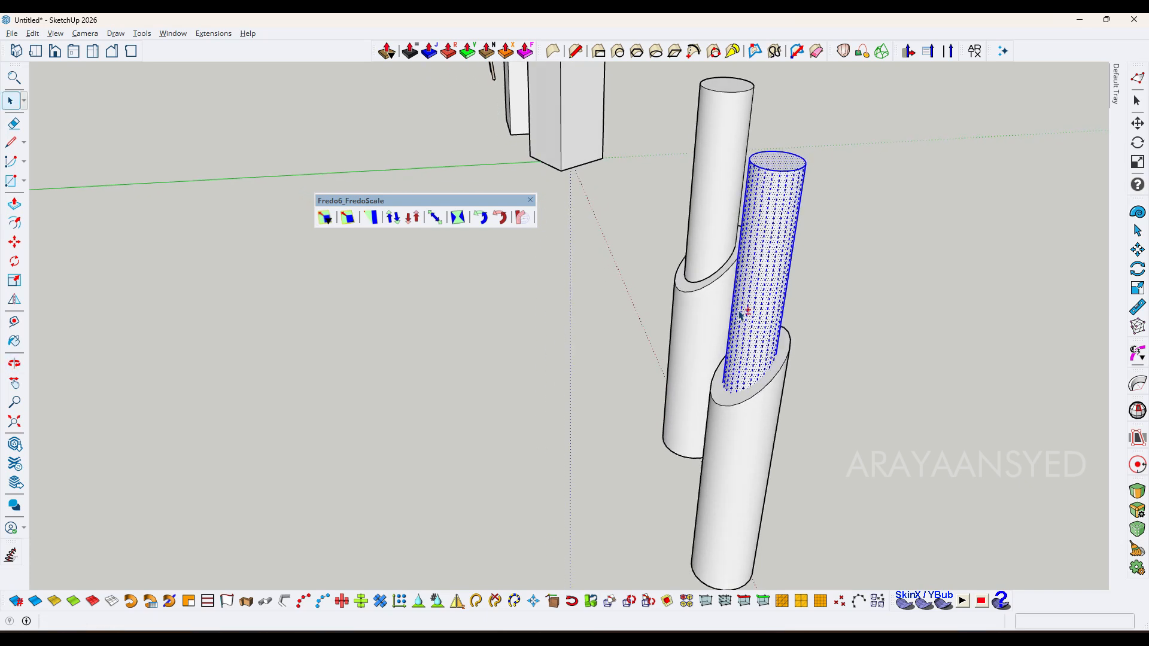
pyautogui.rightClick(739, 316)
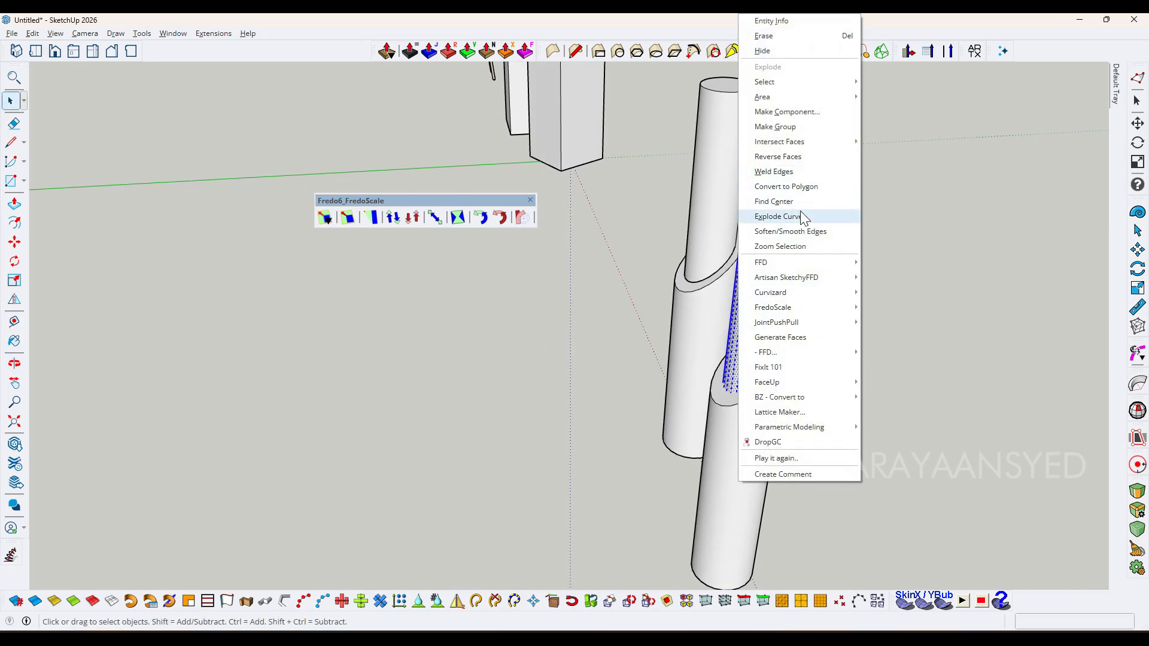
pyautogui.moveTo(854, 145)
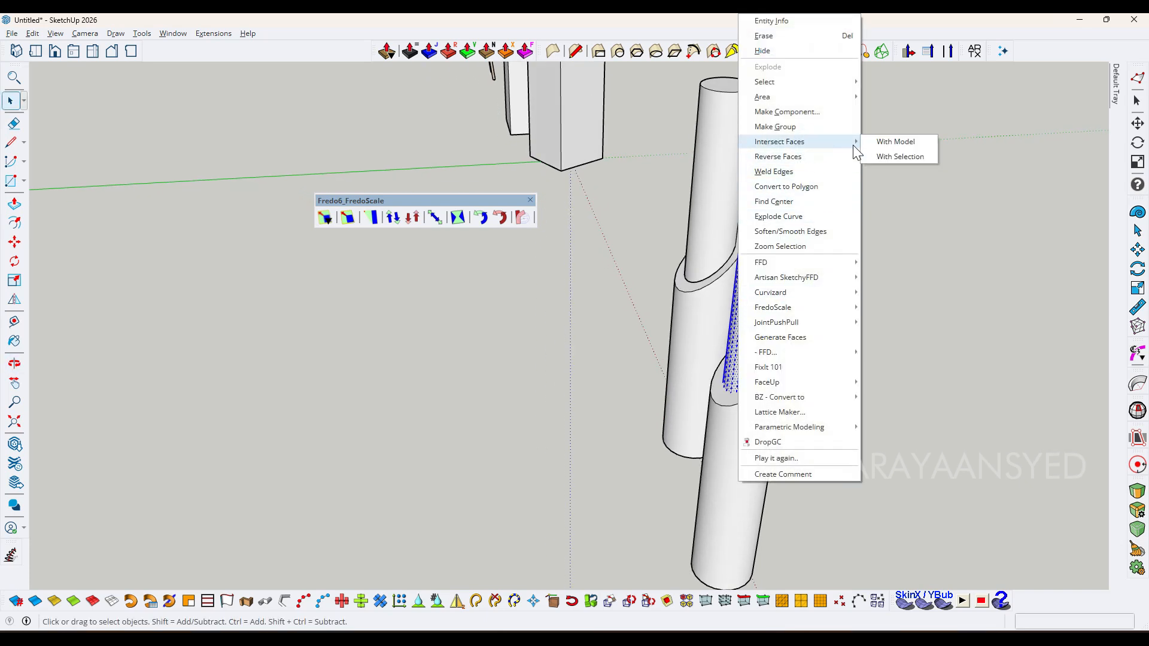
pyautogui.click(888, 157)
# Select the sloped lower cylinder together with the inner cylinder's side face and intersect their faces with the selection.
pyautogui.click(644, 339)
pyautogui.click(760, 392)
pyautogui.keyDown('ctrl'); pyautogui.click(758, 302); pyautogui.keyUp('ctrl')
pyautogui.rightClick(745, 351)
pyautogui.moveTo(778, 103)
pyautogui.click(898, 117)
pyautogui.keyDown('ctrl'); pyautogui.click(759, 304); pyautogui.keyUp('ctrl')
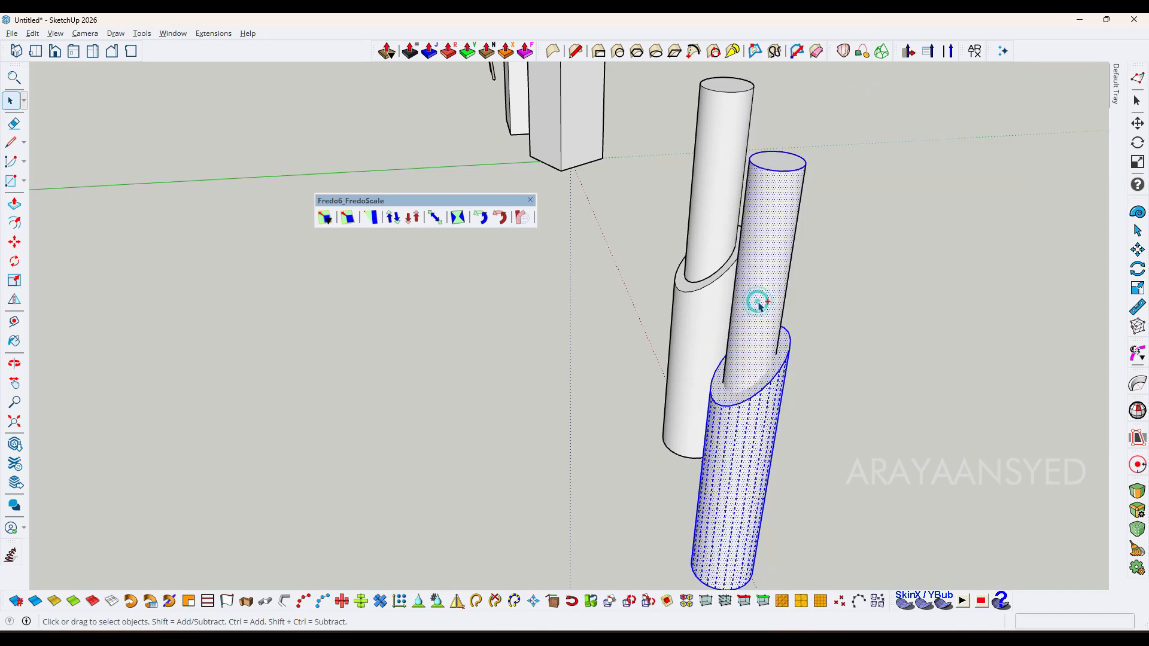
pyautogui.rightClick(757, 303)
pyautogui.moveTo(862, 142)
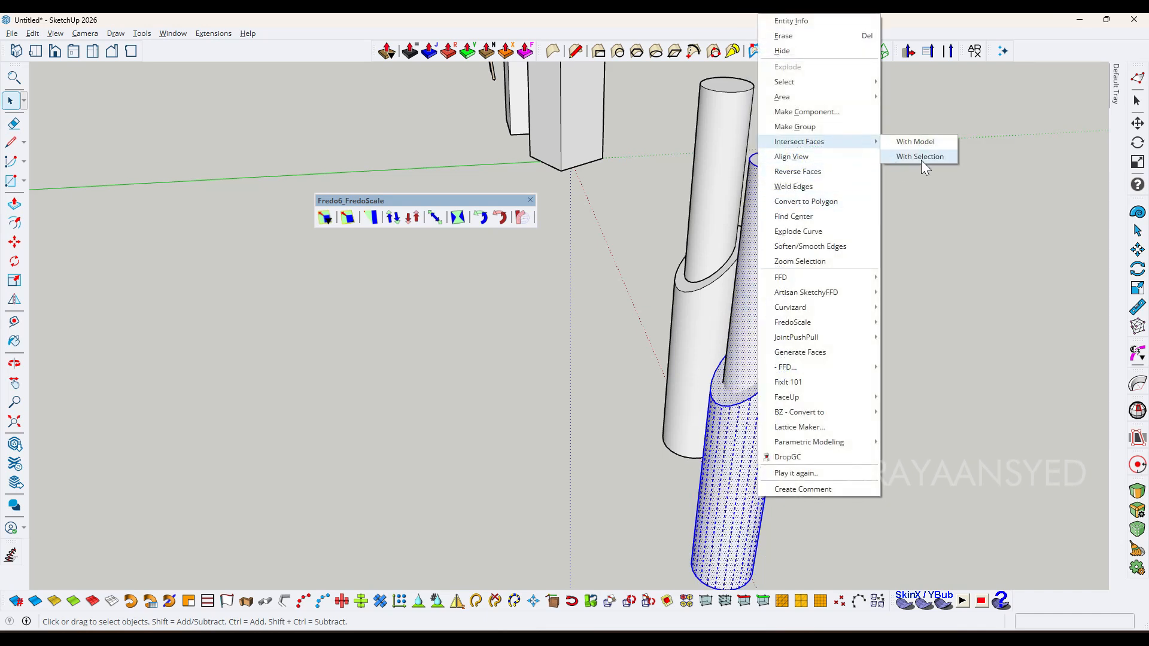
pyautogui.click(921, 158)
# Try rotating the small cube with Box Rotation about the centre grip of its front face.
pyautogui.moveTo(948, 244); pyautogui.dragTo(604, 307, button='middle')
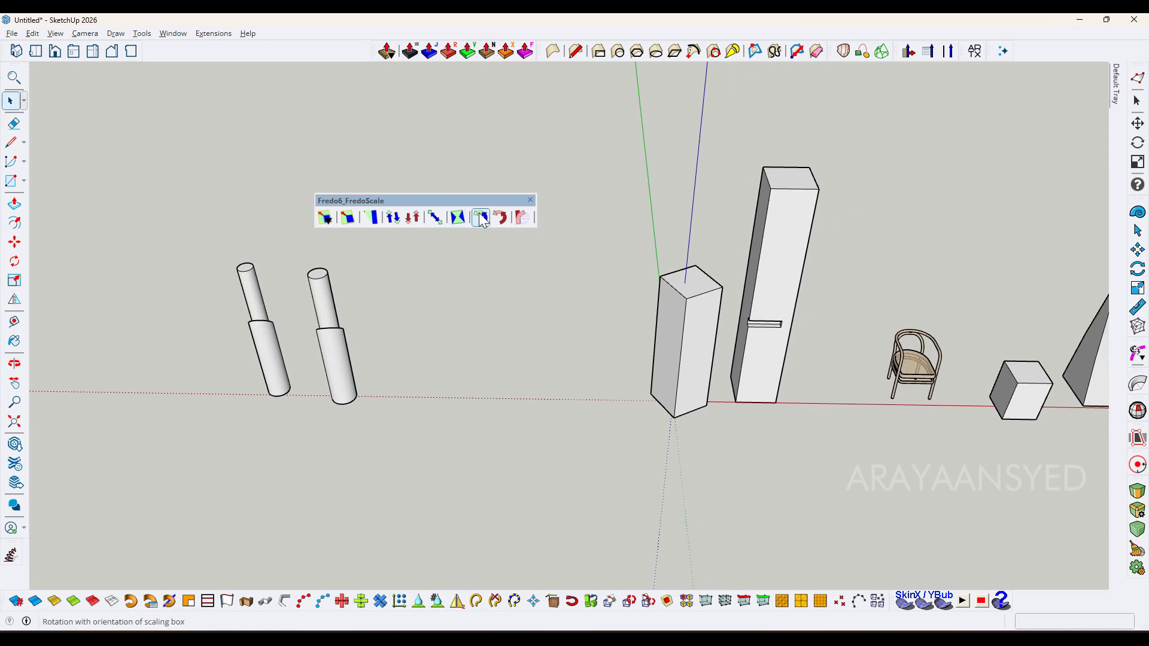
pyautogui.moveTo(649, 383); pyautogui.dragTo(731, 377, button='middle')
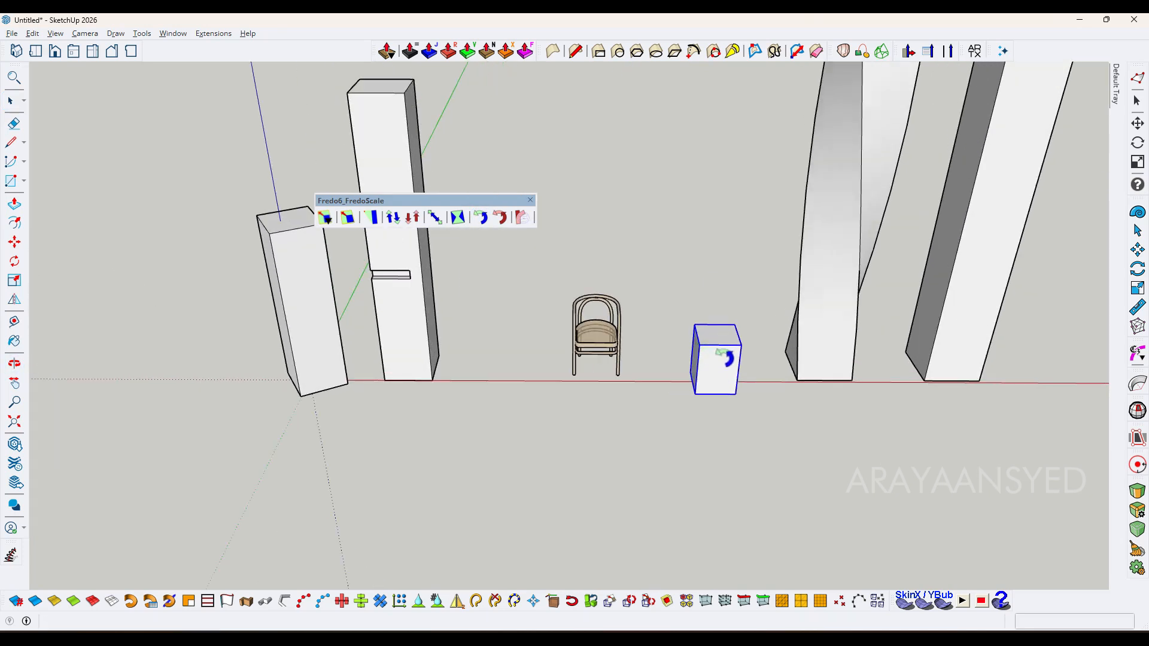
pyautogui.scroll(3, 731, 377)
pyautogui.click(725, 370)
pyautogui.click(719, 380)
pyautogui.click(724, 348)
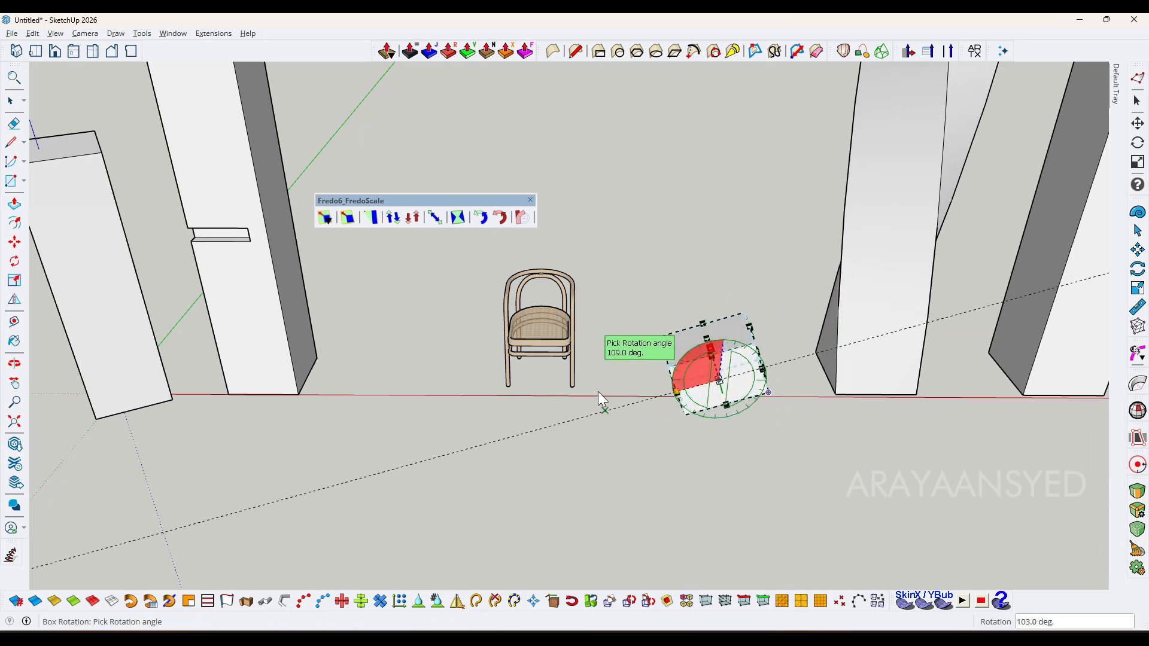
pyautogui.click(692, 361)
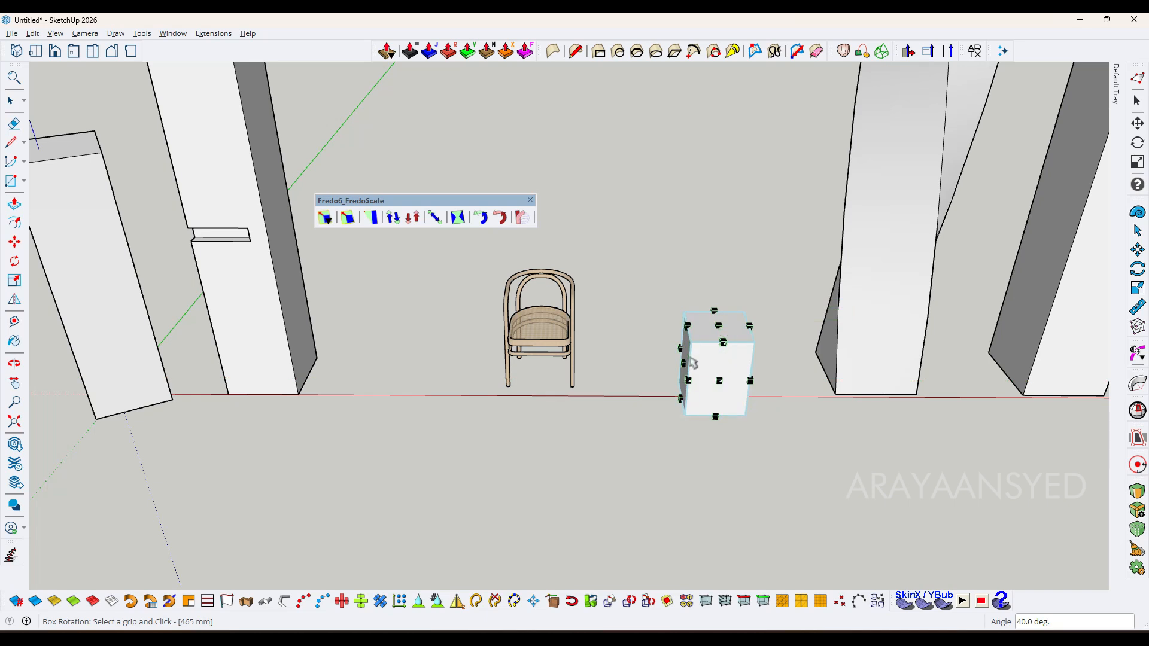
# Try rotating the small cube with free Rotation in the vertical plane about its upper front corner, then cancel.
pyautogui.click(501, 218)
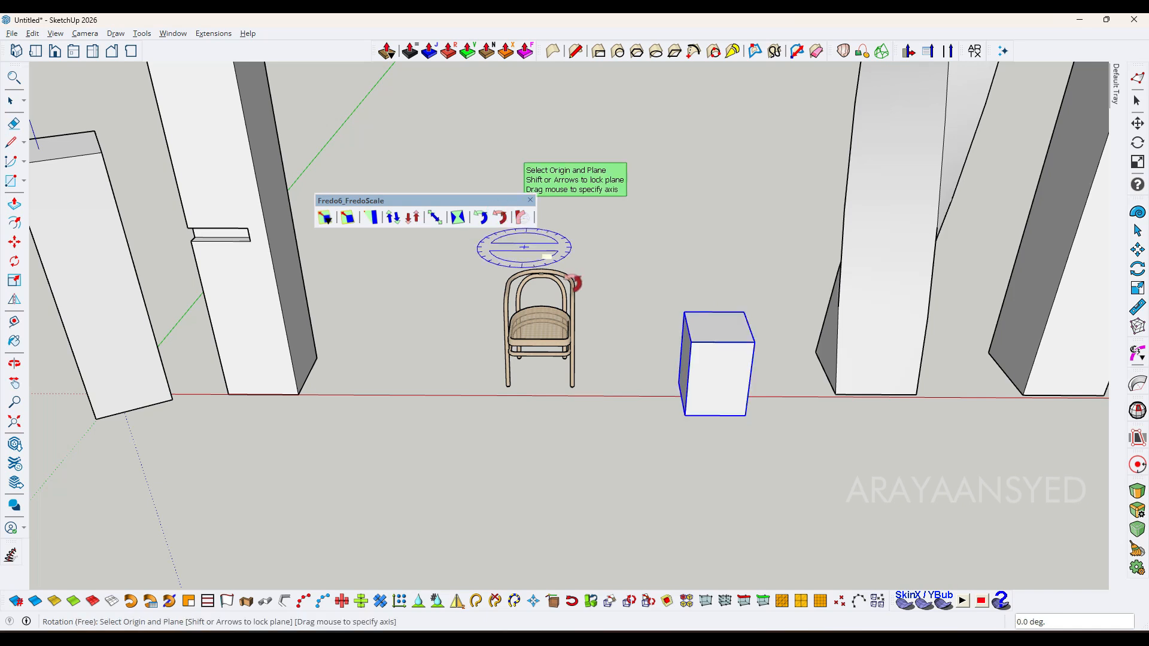
pyautogui.click(691, 341)
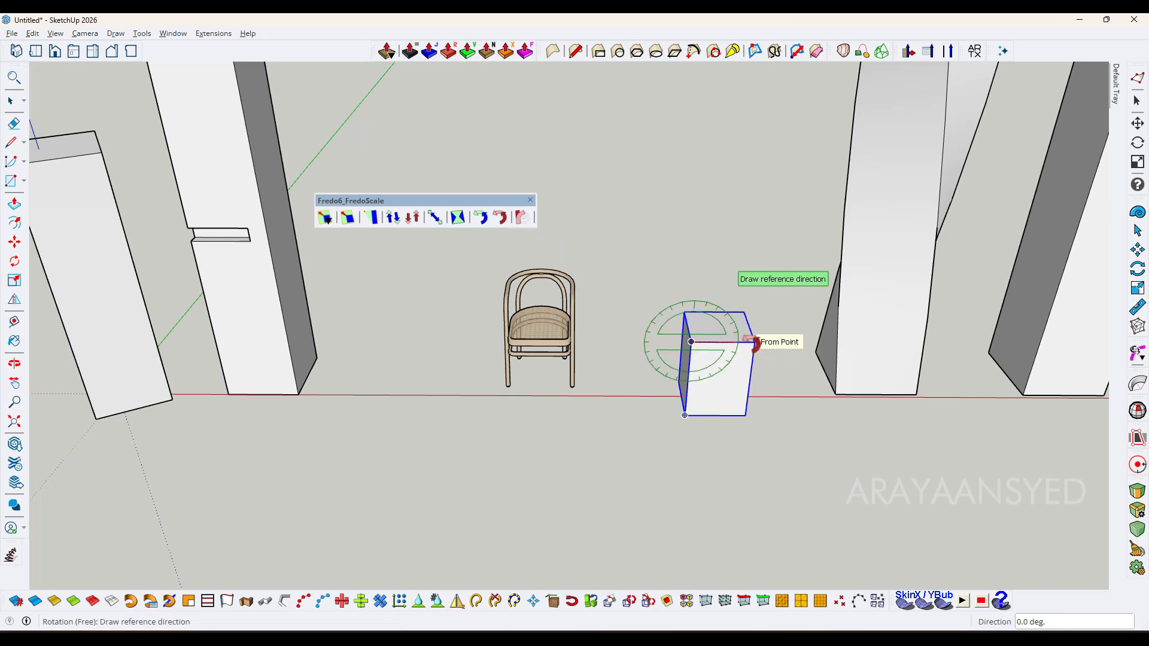
pyautogui.click(746, 342)
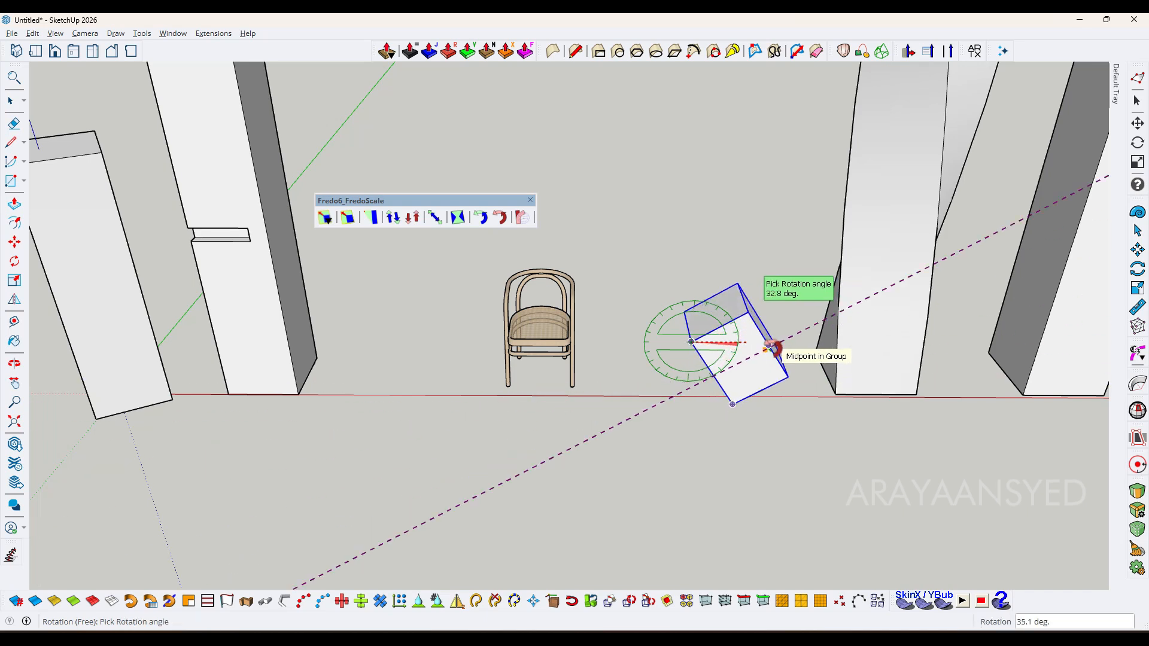
pyautogui.click(755, 297)
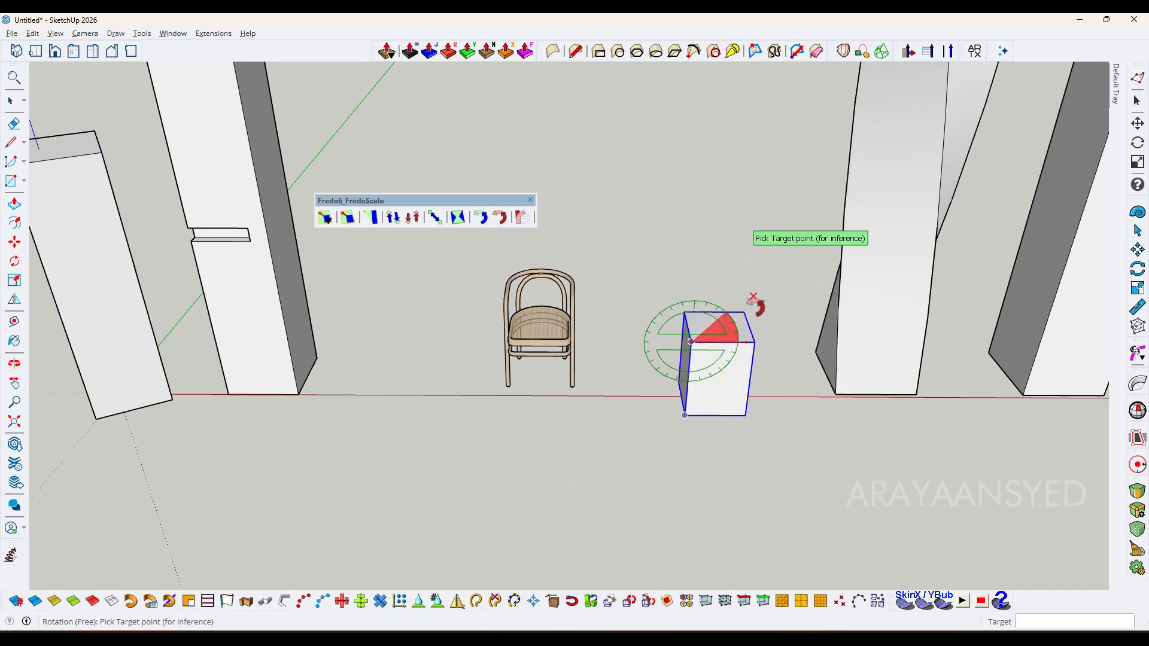
pyautogui.click(691, 341)
pyautogui.press('Escape')
pyautogui.press('Escape')
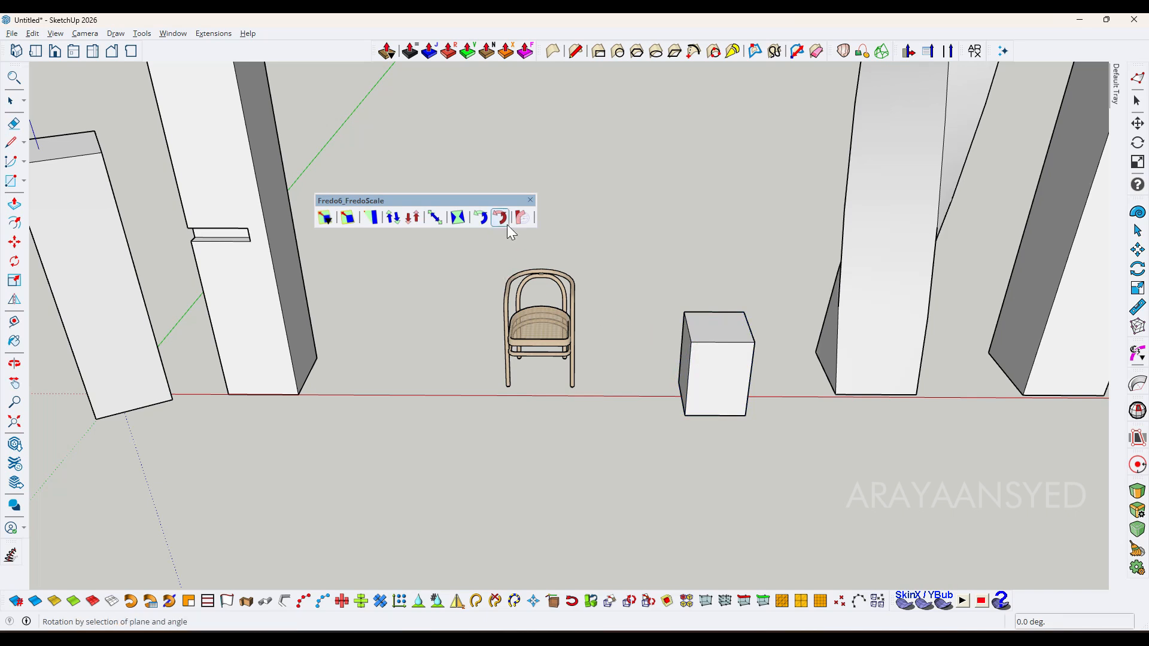
# Try rotating the small cube with free Rotation in the horizontal plane about its upper front corner, then cancel.
pyautogui.click(697, 349)
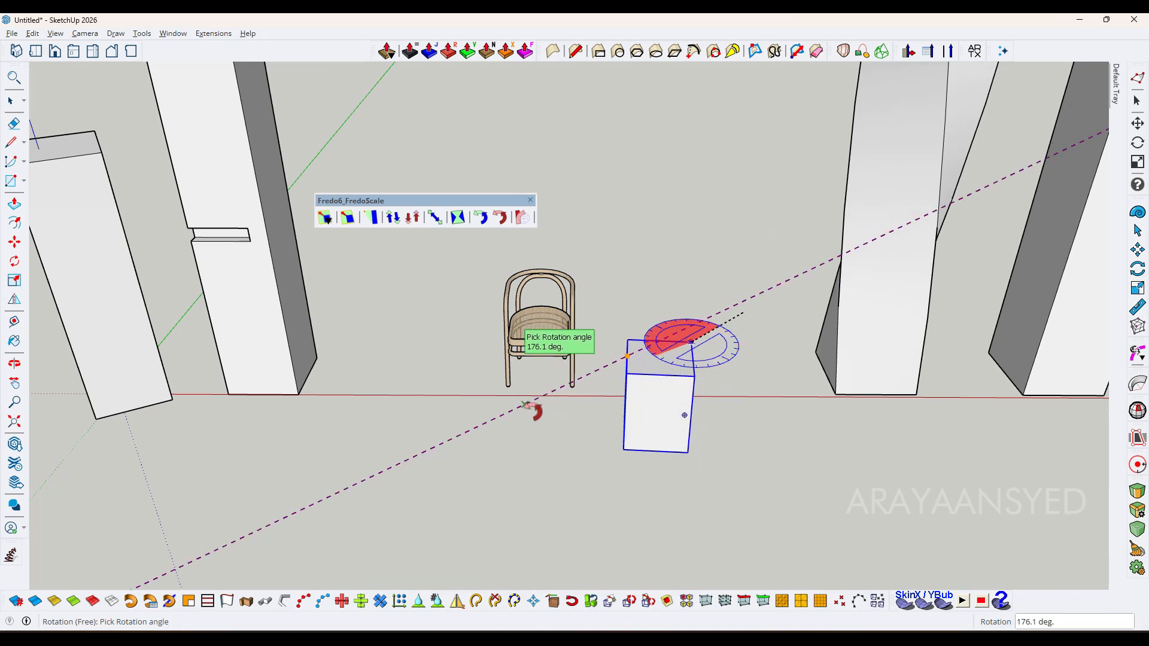
pyautogui.click(739, 391)
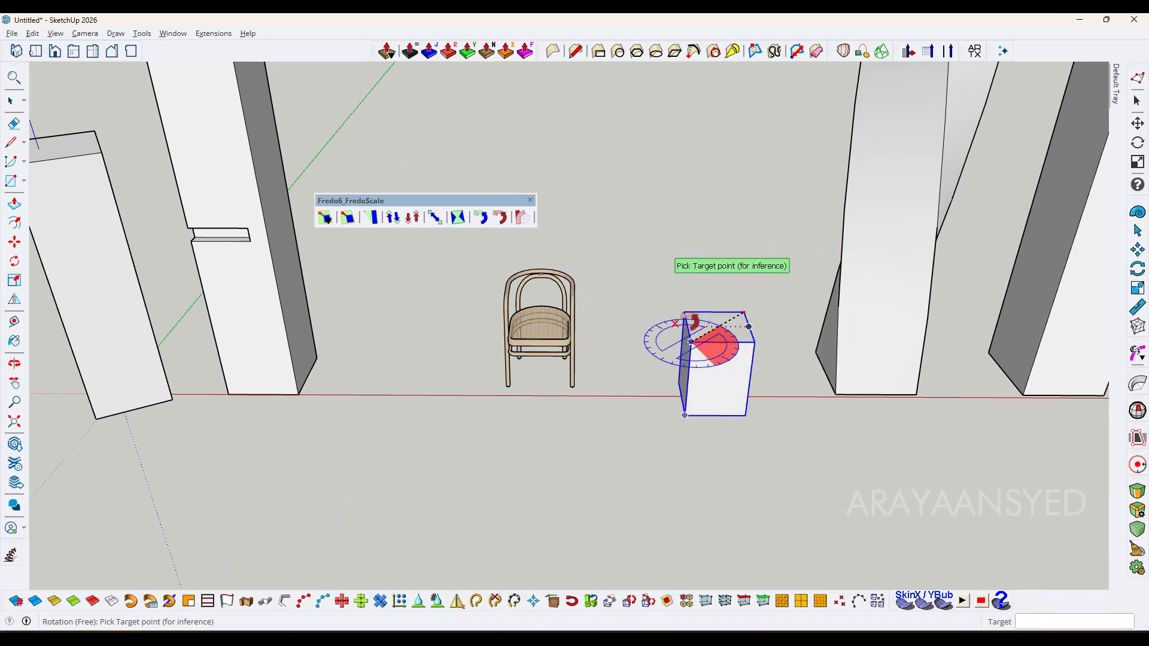
pyautogui.click(750, 381)
pyautogui.click(719, 348)
pyautogui.click(717, 347)
pyautogui.press('Escape')
pyautogui.press('space')
pyautogui.scroll(-2, 709, 369)
pyautogui.scroll(-2, 710, 372)
pyautogui.moveTo(709, 373); pyautogui.dragTo(651, 360, button='middle')
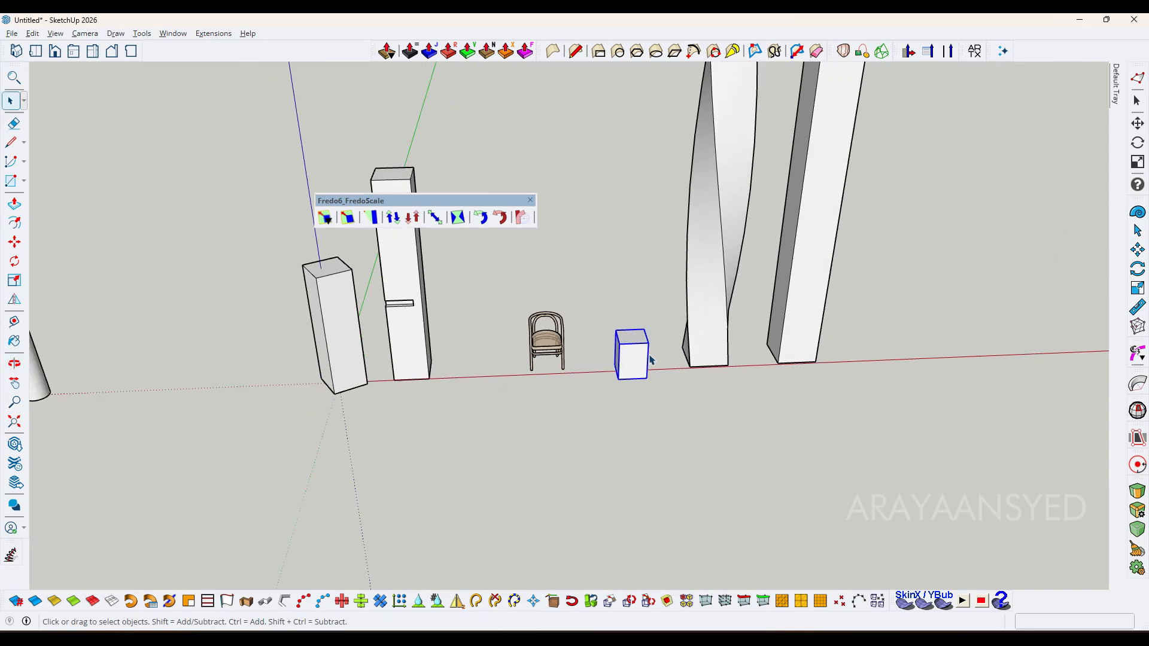
pyautogui.scroll(2, 651, 360)
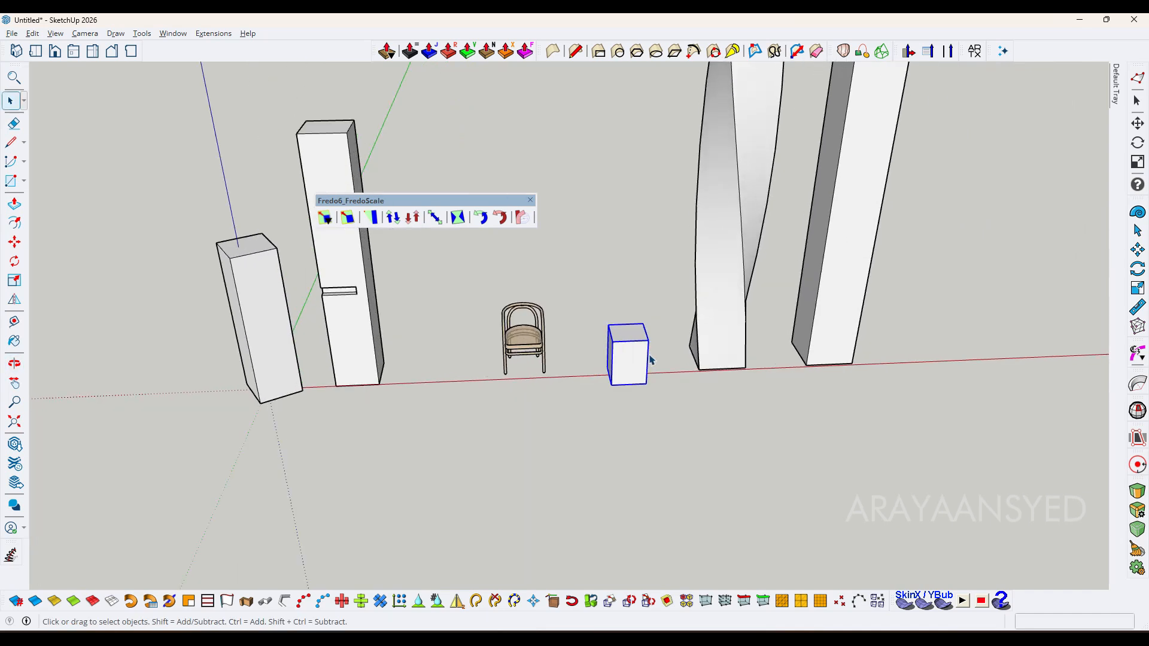
pyautogui.click(522, 219)
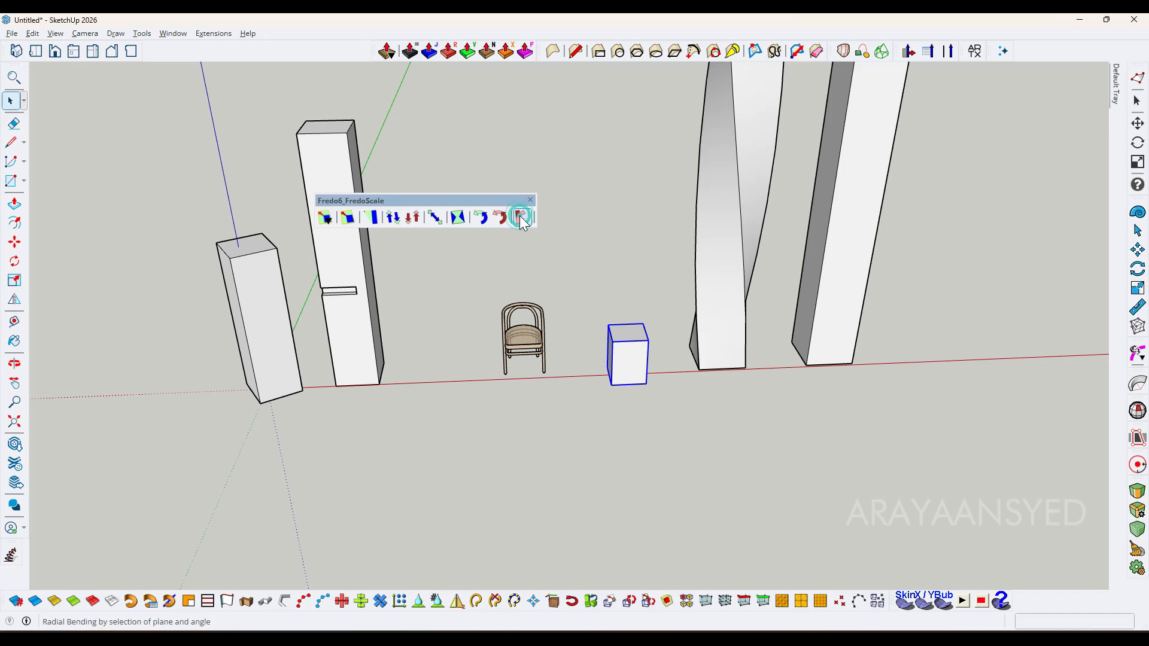
pyautogui.scroll(-3, 769, 320)
pyautogui.moveTo(769, 320); pyautogui.dragTo(678, 314, button='middle')
pyautogui.press('space')
# Bend the tall straight box by -90 degrees with Radial Bending, using its base midpoint as origin and its top midpoint as reference.
pyautogui.scroll(-1, 859, 321)
pyautogui.click(860, 320)
pyautogui.moveTo(859, 321); pyautogui.dragTo(672, 283, button='middle')
pyautogui.scroll(-4, 672, 284)
pyautogui.scroll(1, 669, 282)
pyautogui.click(522, 217)
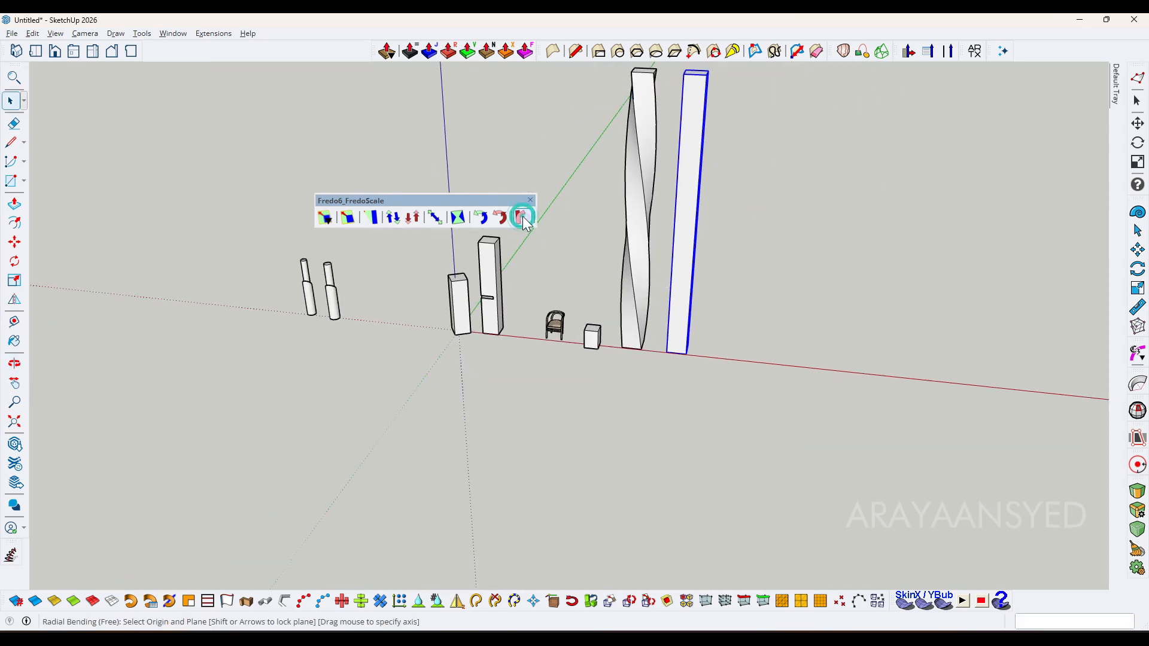
pyautogui.scroll(5, 636, 412)
pyautogui.click(623, 419)
pyautogui.scroll(-5, 641, 393)
pyautogui.moveTo(645, 395); pyautogui.dragTo(648, 398, button='middle')
pyautogui.scroll(6, 651, 412)
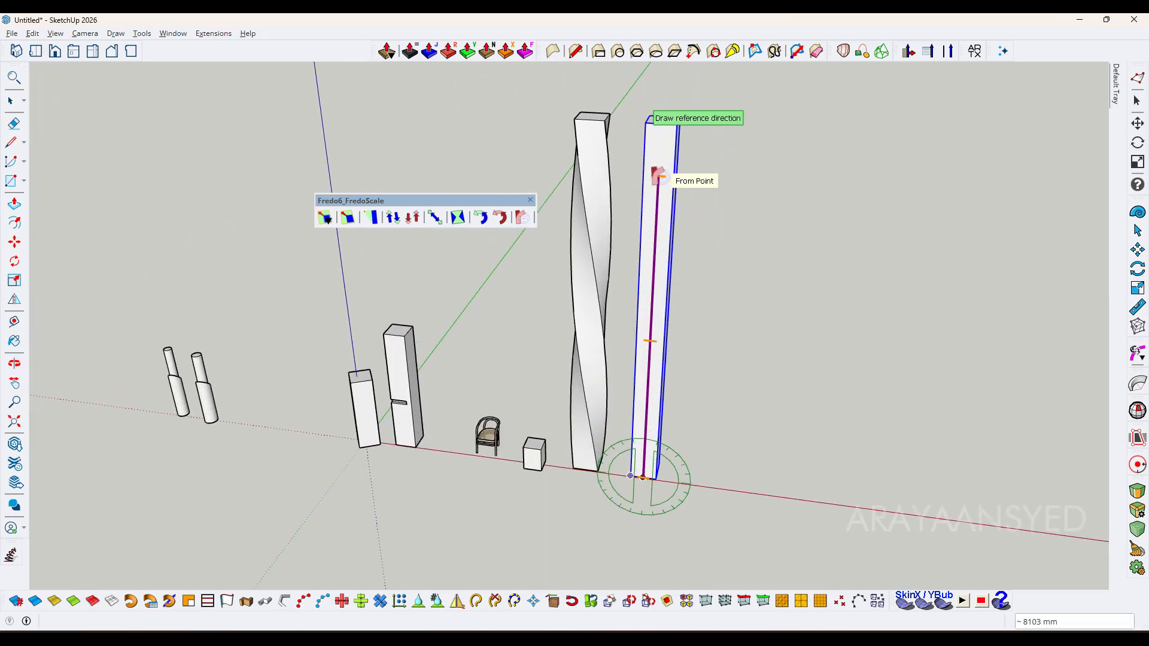
pyautogui.click(659, 129)
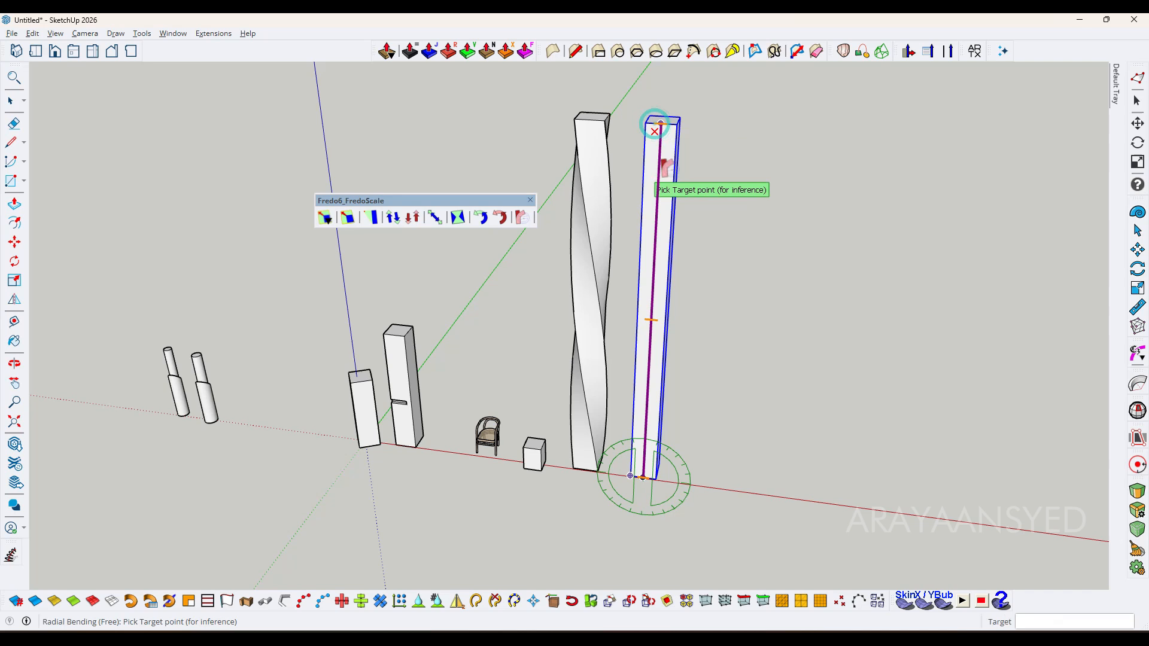
pyautogui.click(651, 321)
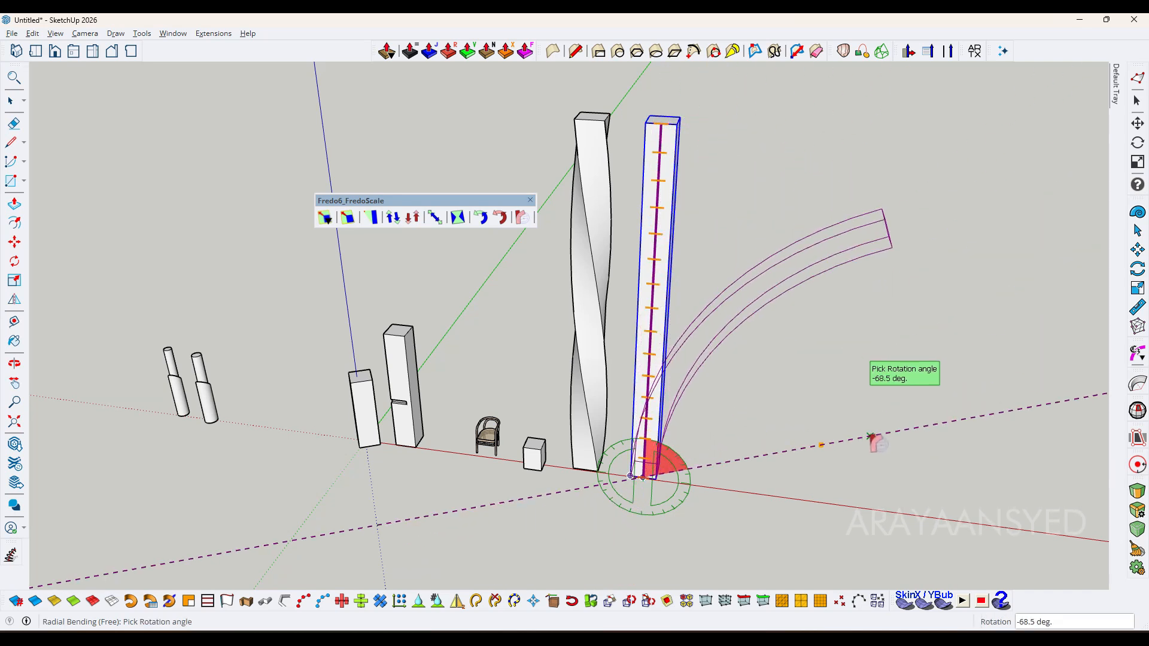
pyautogui.write('-90')
pyautogui.press('Return')
# Bend the curved box a second time by -90 degrees with Radial Bending, setting the origin partway along its length.
pyautogui.moveTo(872, 442); pyautogui.dragTo(623, 334, button='middle')
pyautogui.click(622, 292)
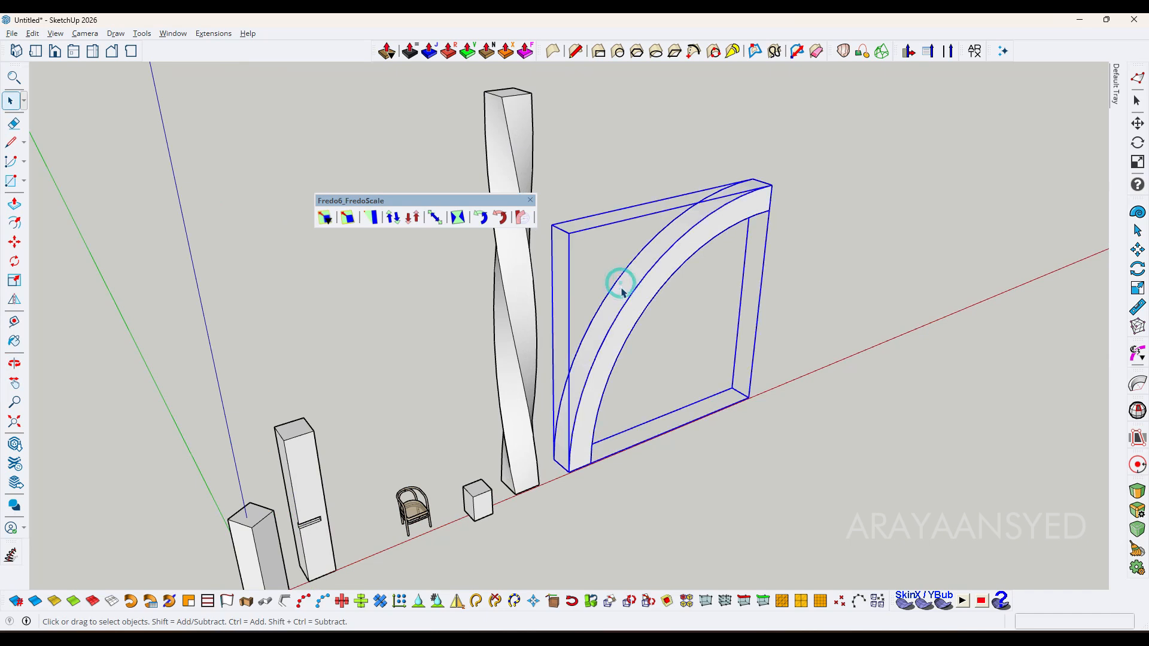
pyautogui.click(503, 219)
pyautogui.moveTo(497, 227)
pyautogui.mouseDown(button='middle')
pyautogui.moveTo(708, 354)
pyautogui.moveTo(687, 390)
pyautogui.moveTo(589, 242)
pyautogui.moveTo(590, 321)
pyautogui.moveTo(573, 329)
pyautogui.mouseUp(button='middle')
pyautogui.click(574, 329)
pyautogui.click(642, 144)
pyautogui.click(601, 216)
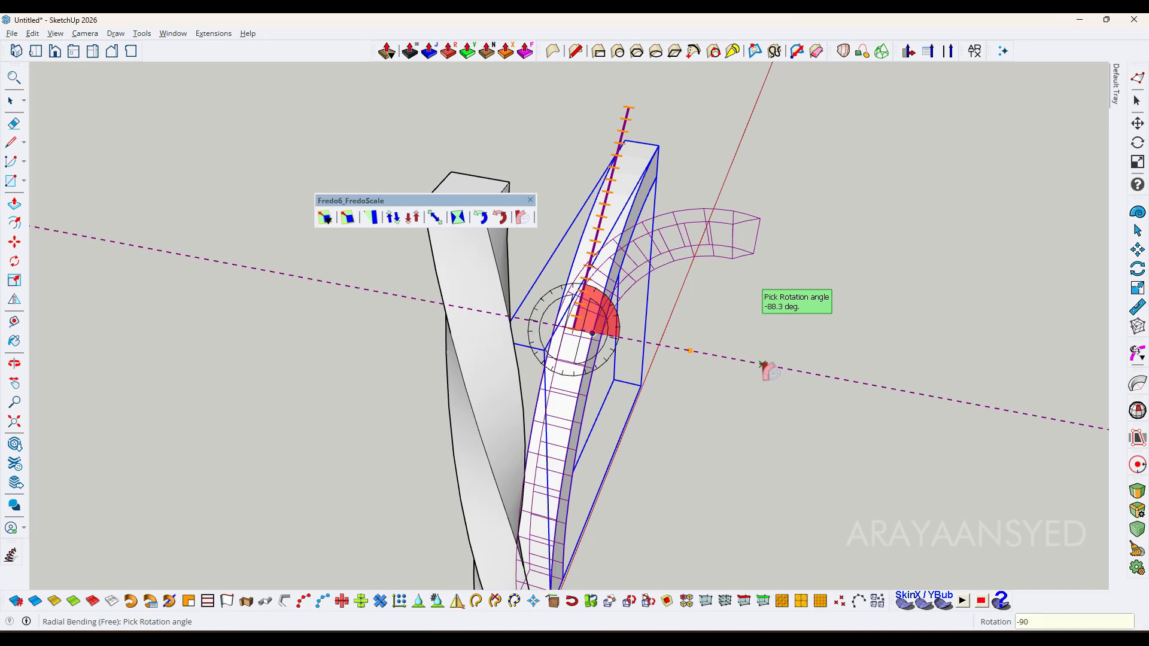
pyautogui.press('Return')
# Review the twice-bent box and the whole row of demonstration objects from several sides, and select them all.
pyautogui.moveTo(688, 350); pyautogui.dragTo(1012, 348, button='middle')
pyautogui.moveTo(484, 340); pyautogui.dragTo(508, 398, button='middle')
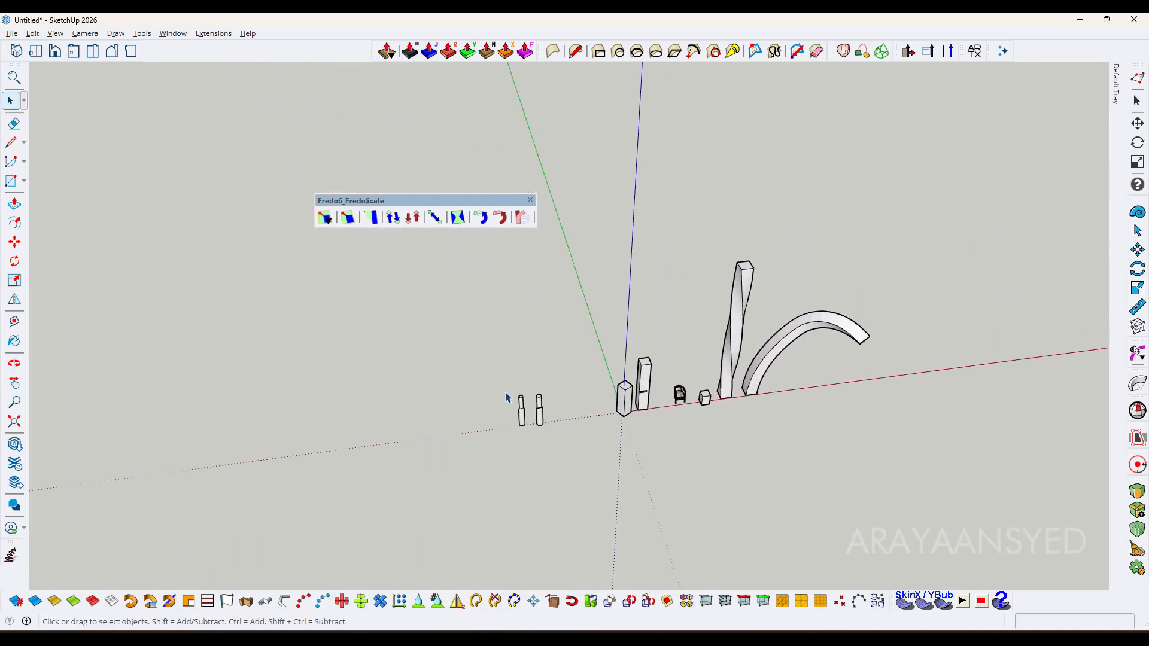
pyautogui.scroll(1, 569, 384)
pyautogui.moveTo(857, 295); pyautogui.dragTo(956, 233, button='middle')
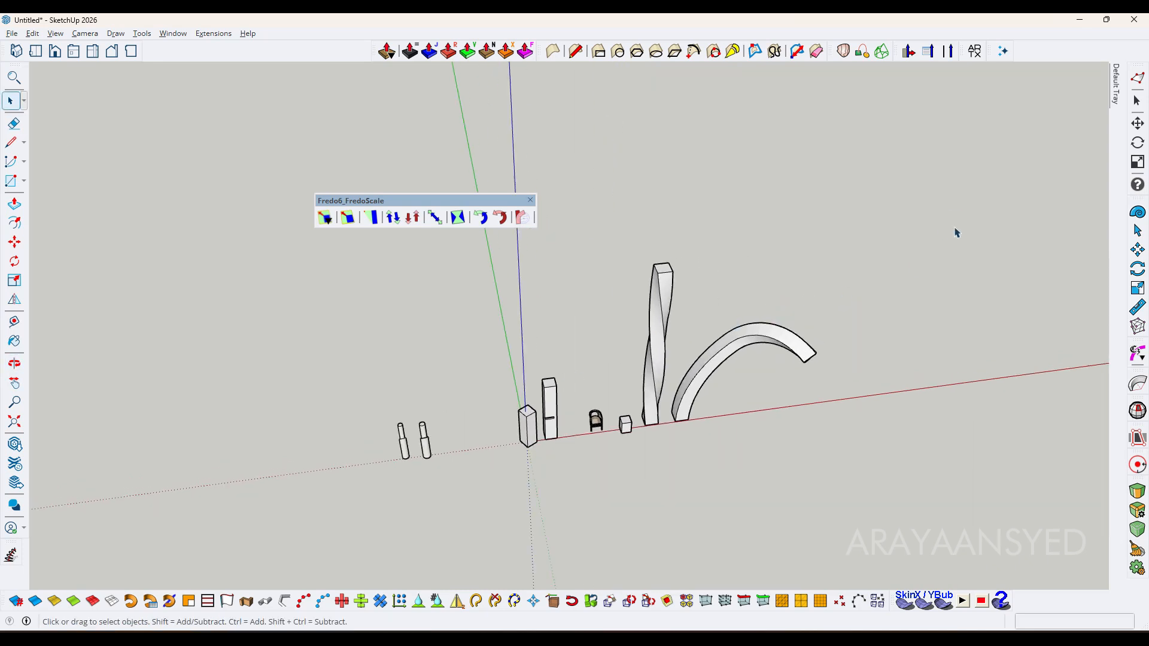
pyautogui.moveTo(416, 515); pyautogui.dragTo(293, 513)
pyautogui.keyDown('shift'); pyautogui.moveTo(328, 489); pyautogui.dragTo(424, 480, button='middle'); pyautogui.keyUp('shift')
pyautogui.scroll(-1, 424, 480)
pyautogui.scroll(2, 424, 480)
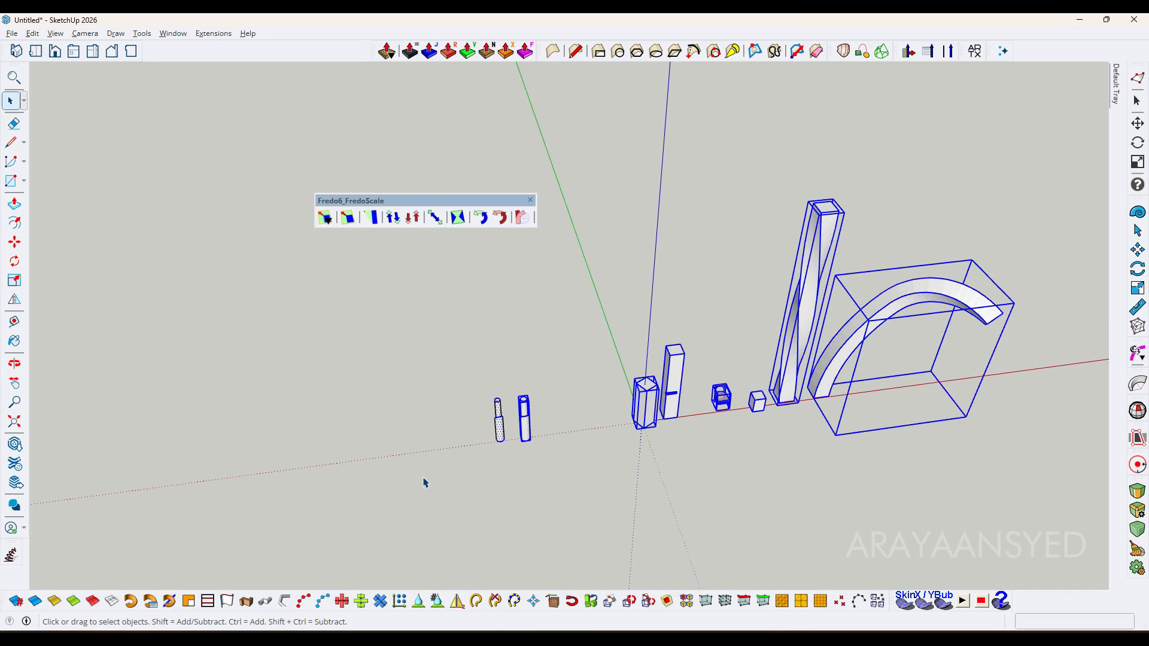